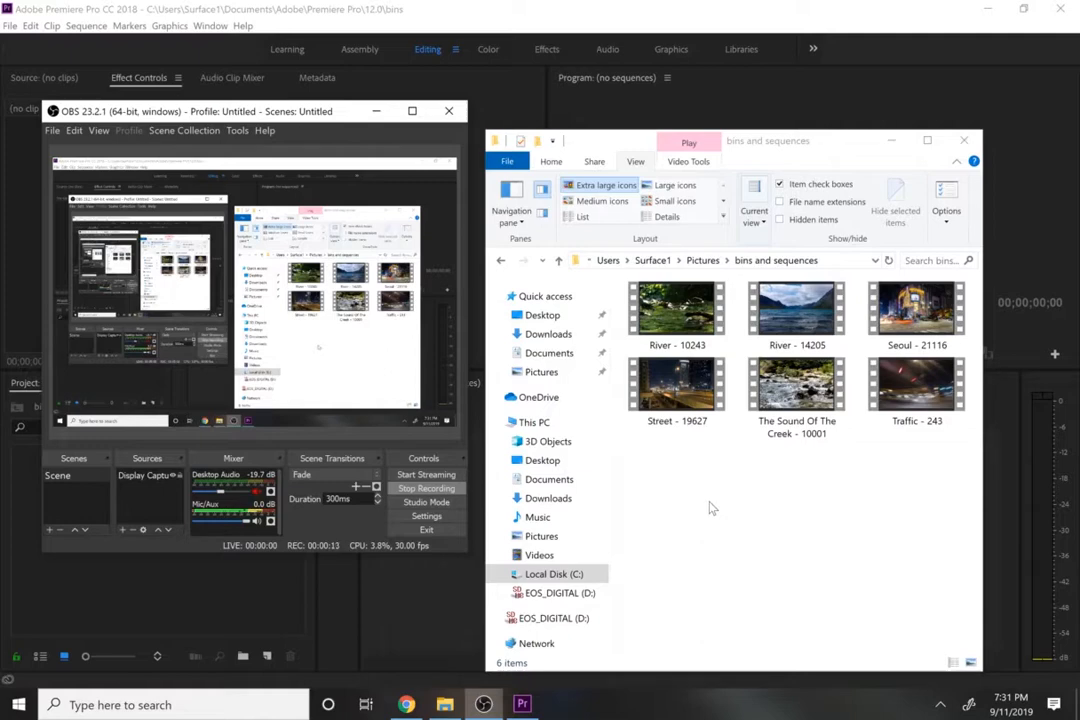
# - Look through the river and city street video clips in the bins and sequences folder
pyautogui.click(710, 508)
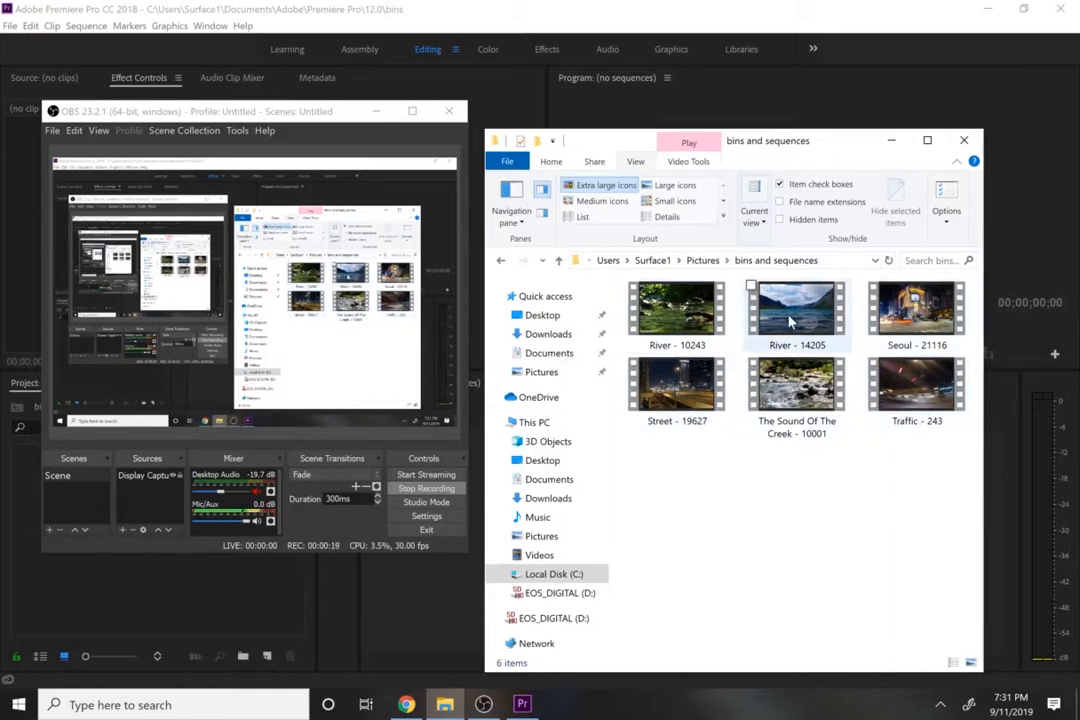
pyautogui.click(676, 310)
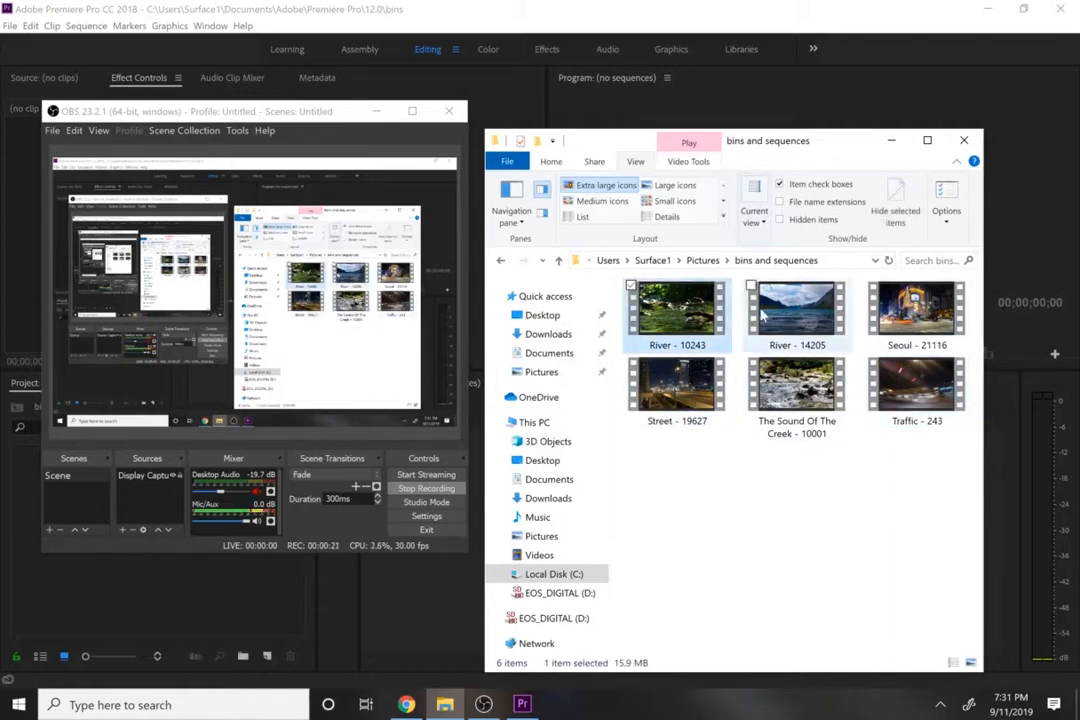
pyautogui.click(796, 310)
pyautogui.click(784, 378)
pyautogui.click(676, 385)
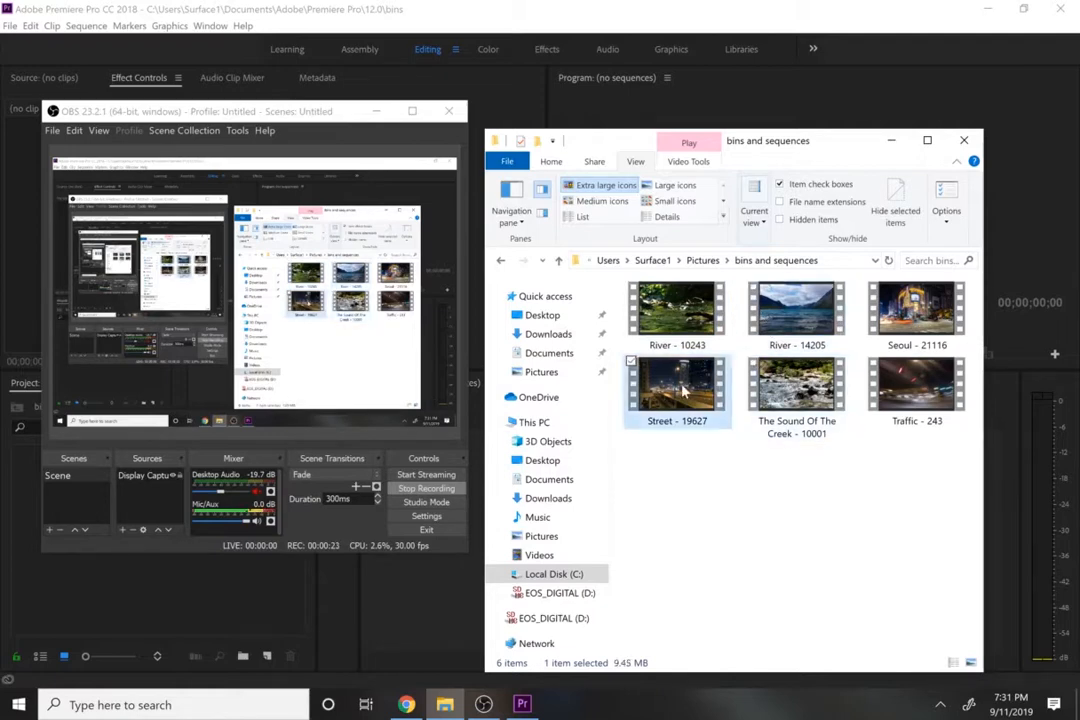
pyautogui.click(900, 388)
pyautogui.click(916, 312)
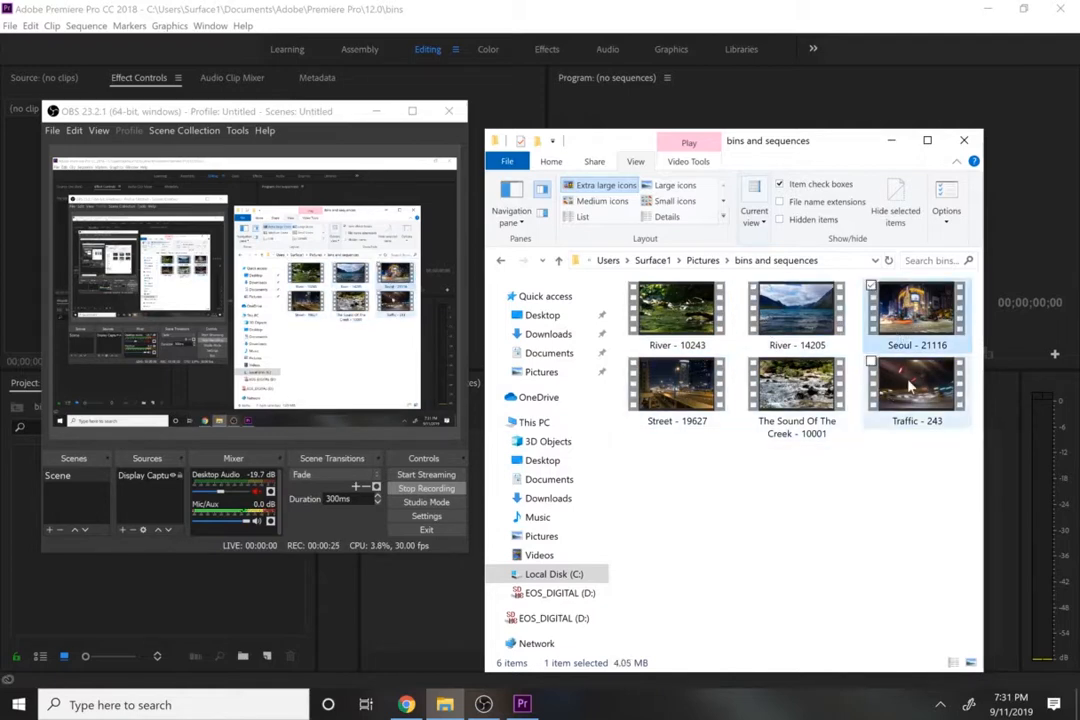
pyautogui.click(676, 390)
pyautogui.click(916, 385)
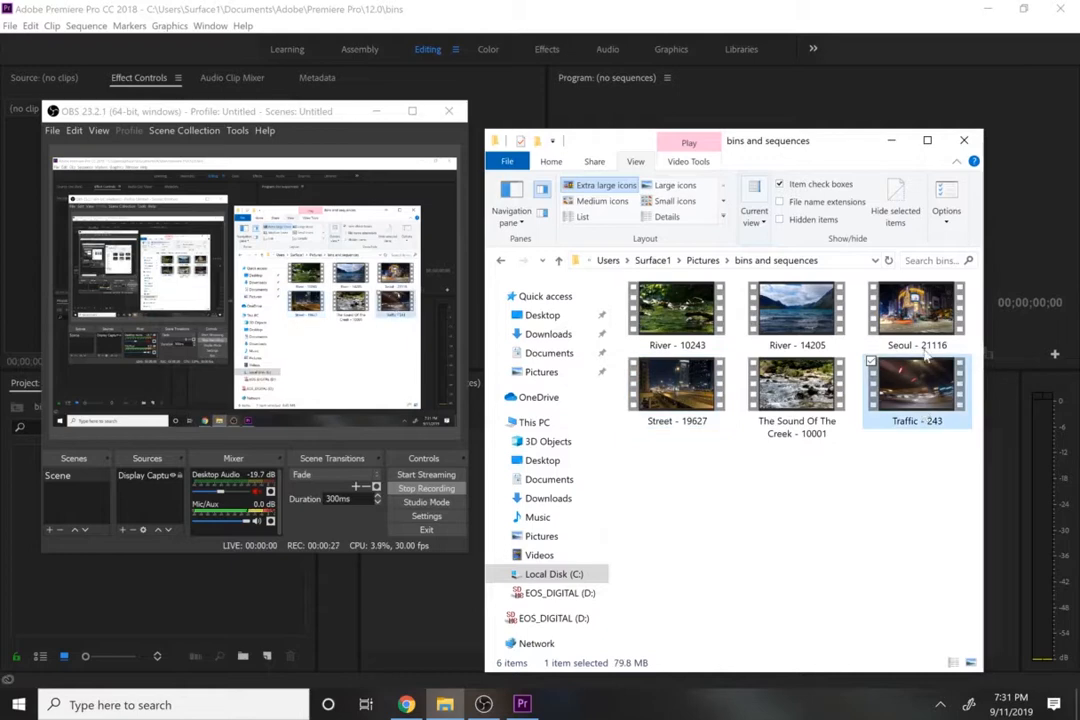
pyautogui.click(926, 340)
pyautogui.click(914, 388)
pyautogui.click(696, 389)
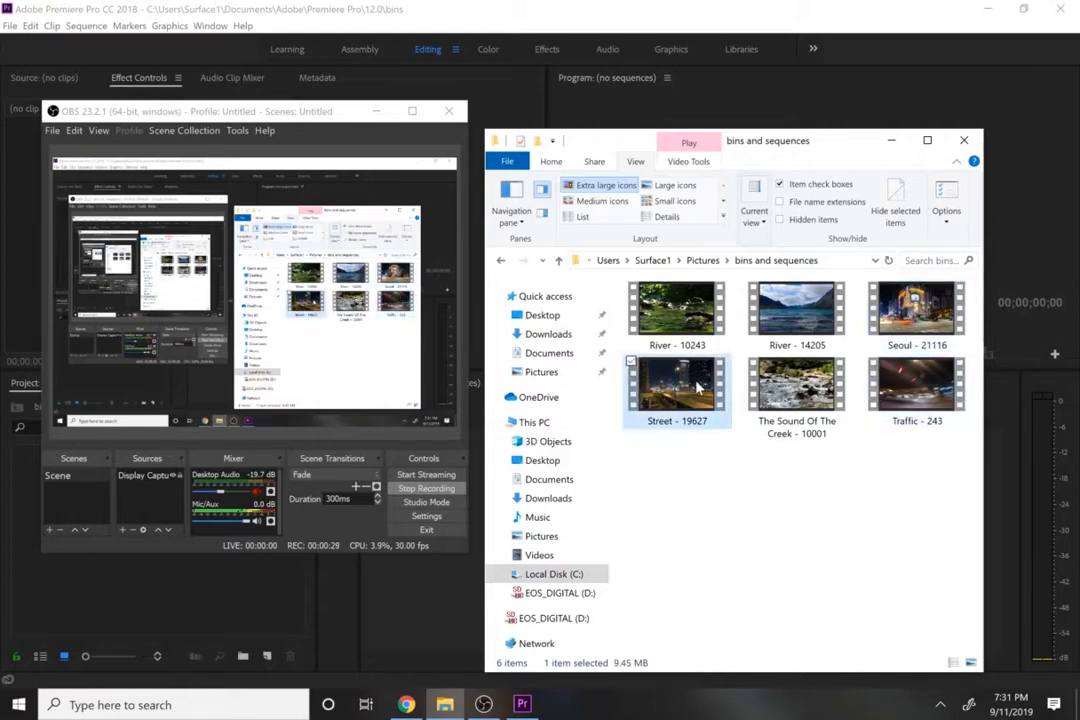
pyautogui.click(914, 388)
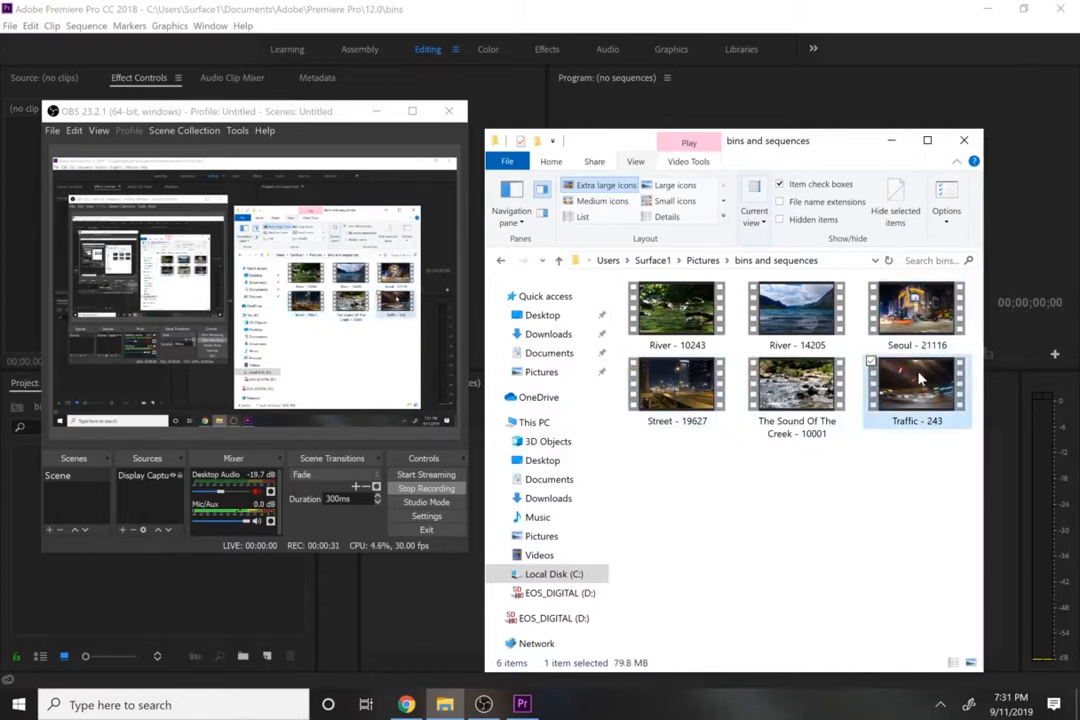
pyautogui.click(918, 313)
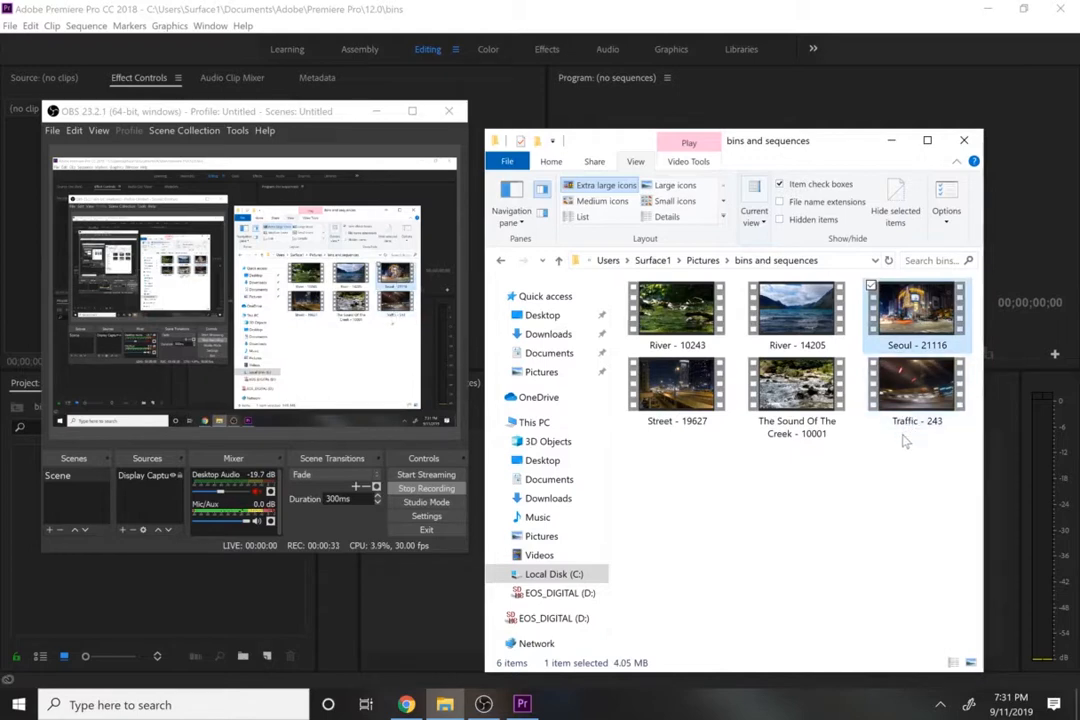
pyautogui.click(658, 402)
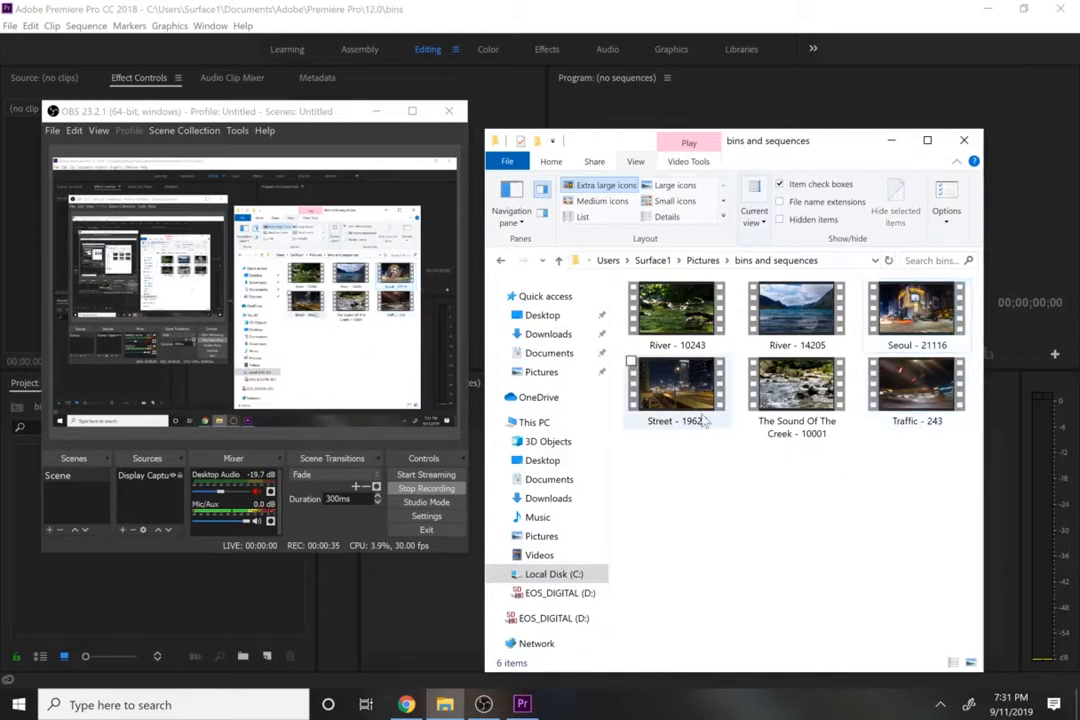
pyautogui.click(915, 318)
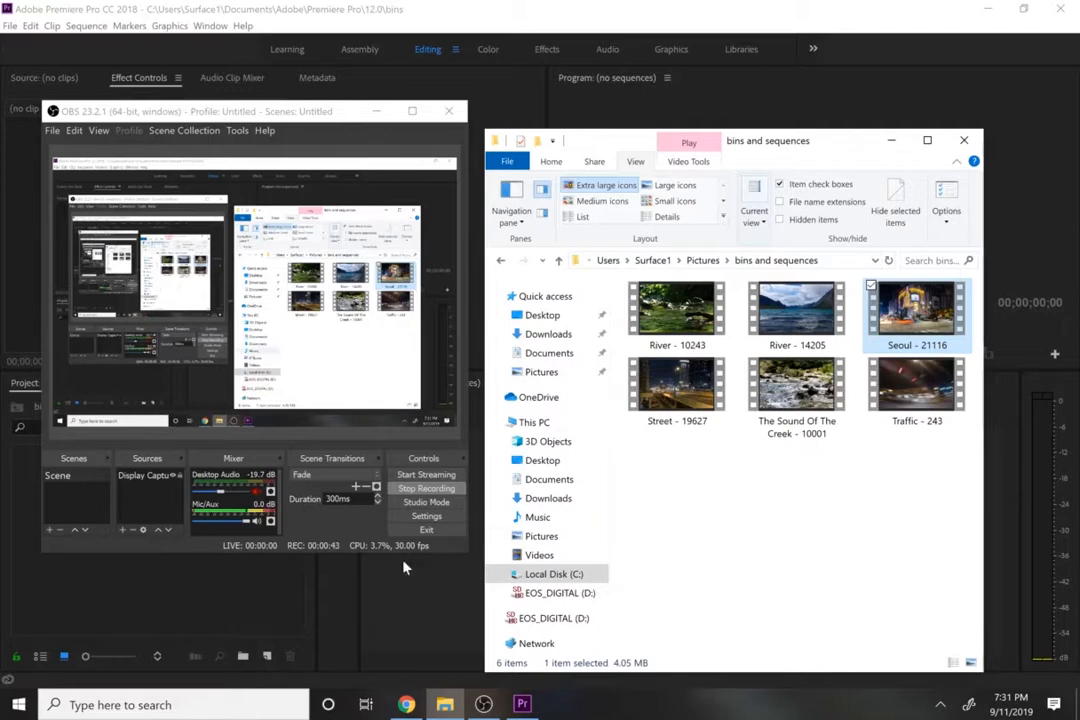
# - Switch to Premiere Pro and reset the Editing workspace to its saved layout
pyautogui.click(208, 604)
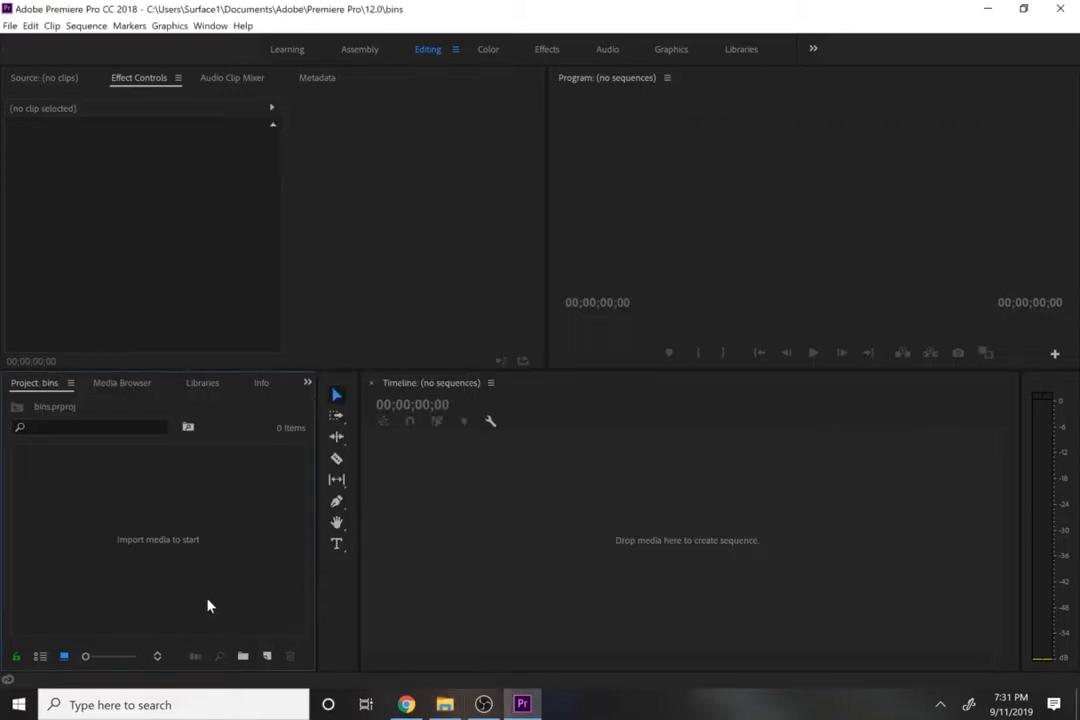
pyautogui.click(455, 50)
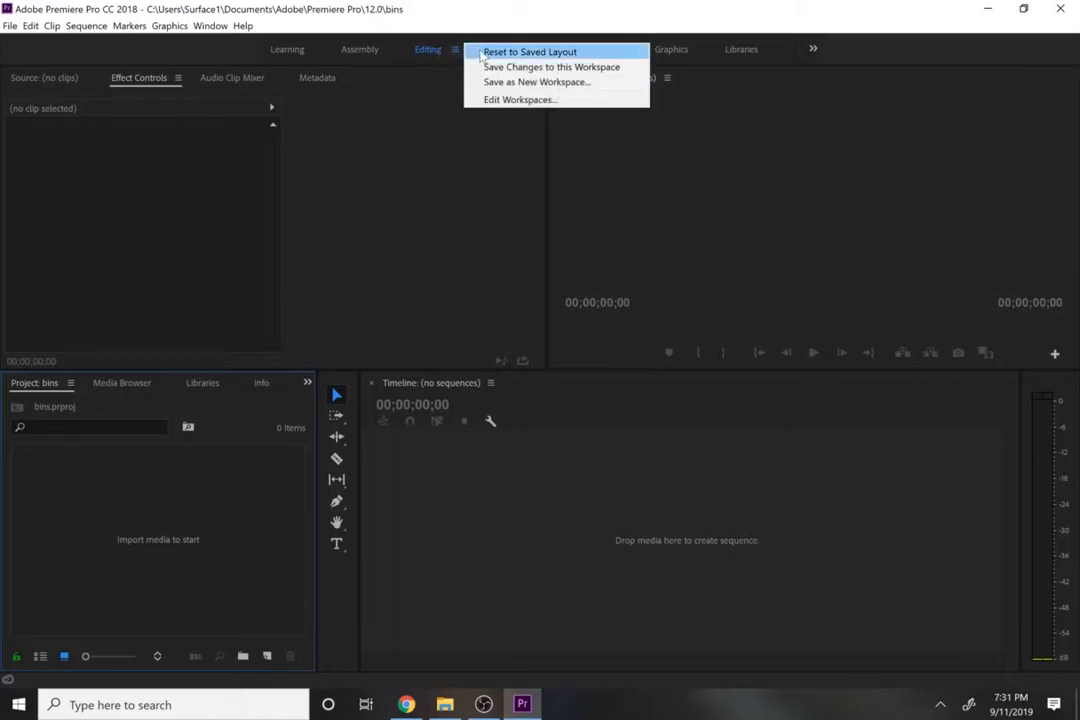
pyautogui.click(500, 52)
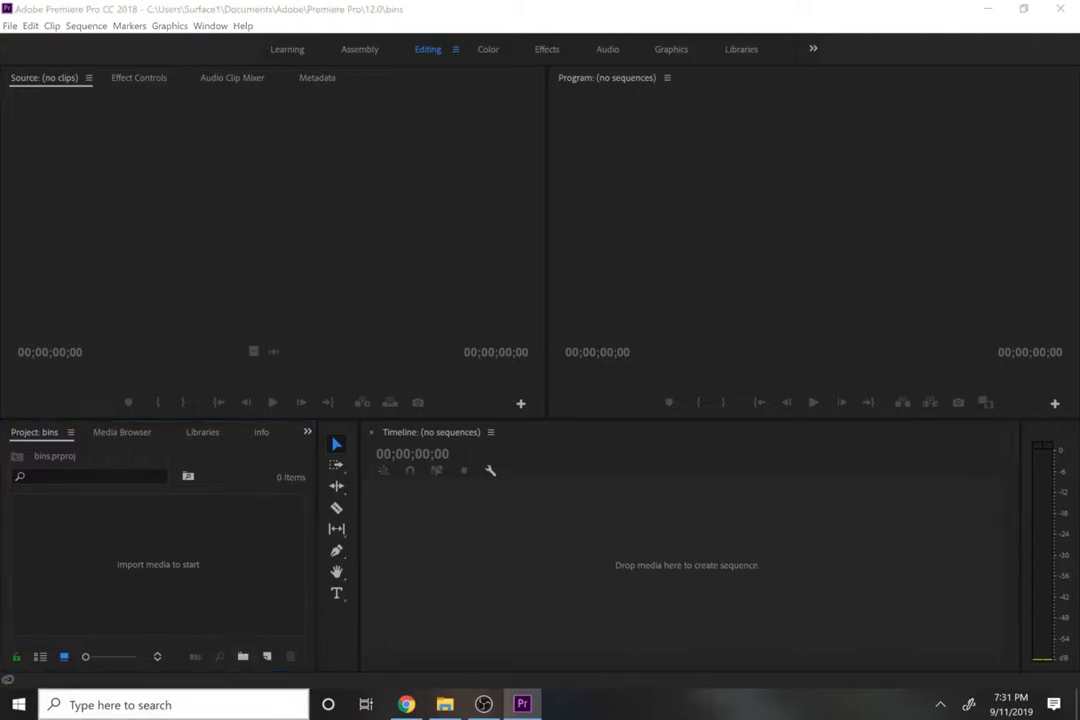
# - Search Windows for the Magnifier app, open it and magnify the screen to 200%
pyautogui.click(205, 712)
pyautogui.write('ag')
pyautogui.press('BackSpace')
pyautogui.press('BackSpace')
pyautogui.write('ag')
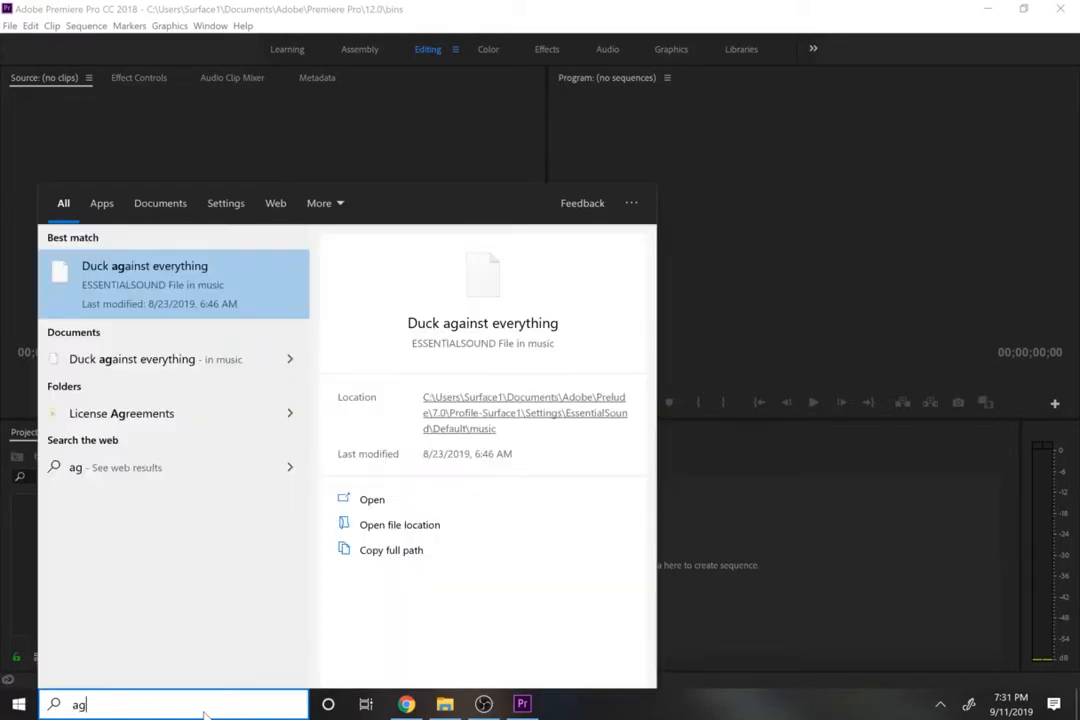
pyautogui.press('BackSpace')
pyautogui.press('BackSpace')
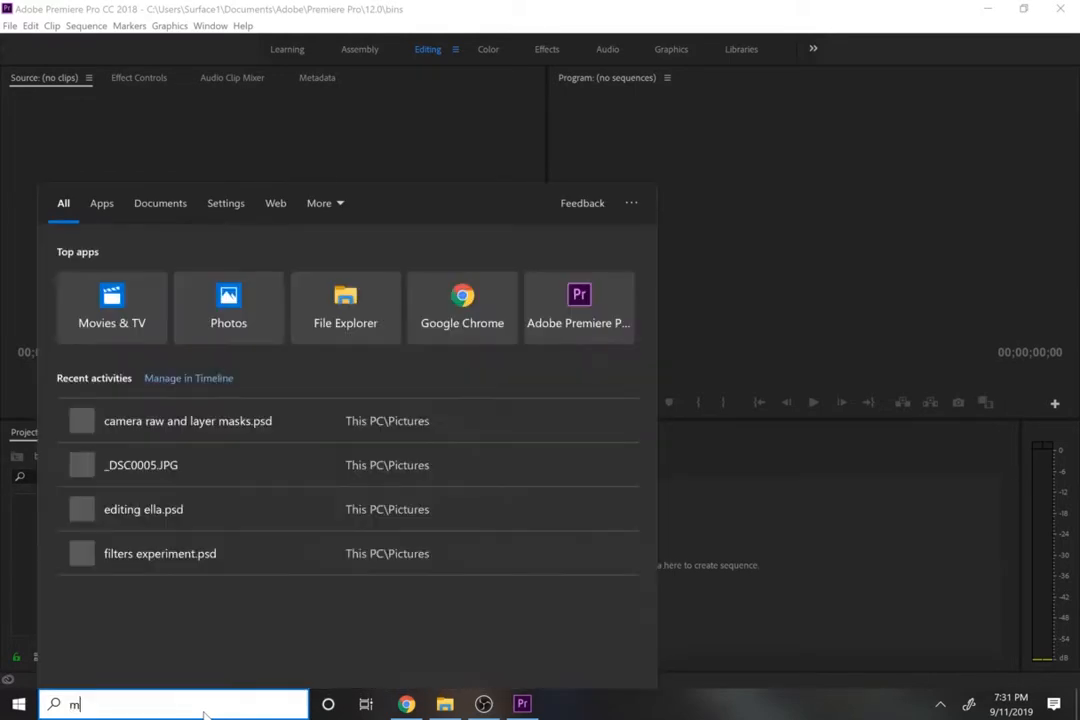
pyautogui.write('mag')
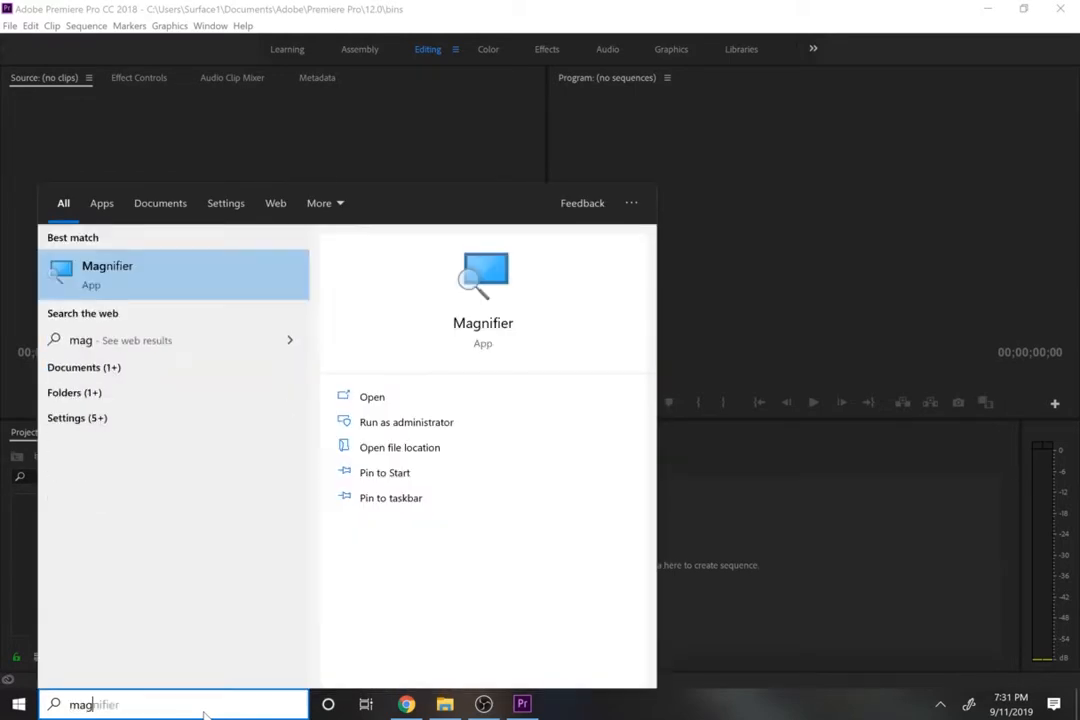
pyautogui.click(500, 310)
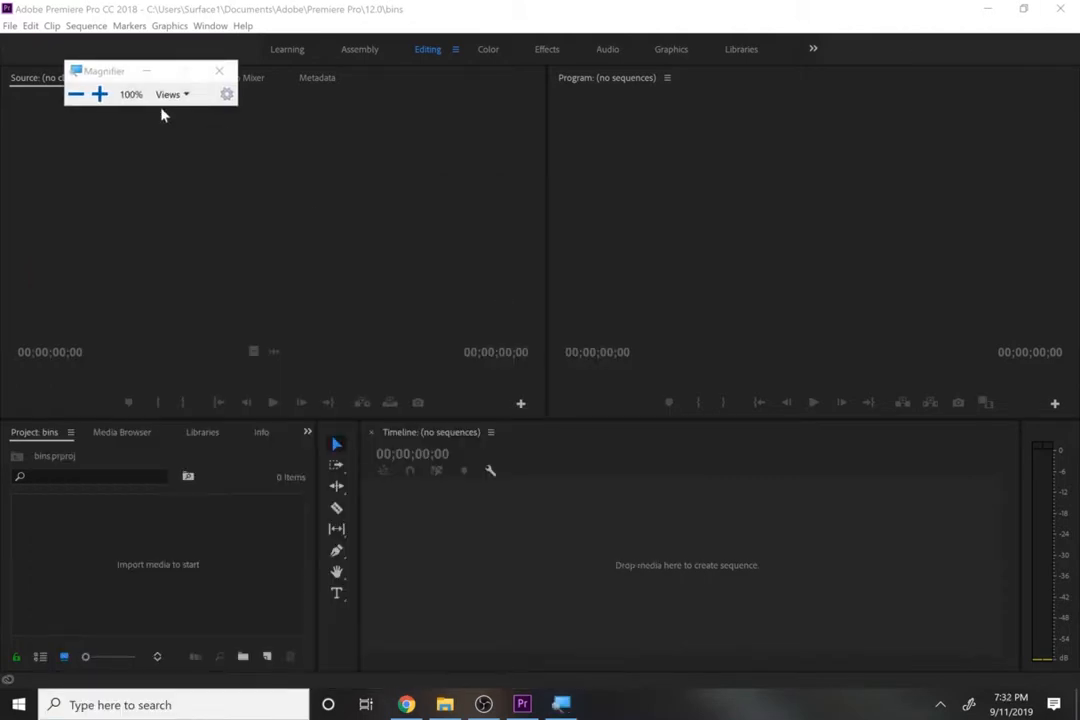
pyautogui.click(99, 94)
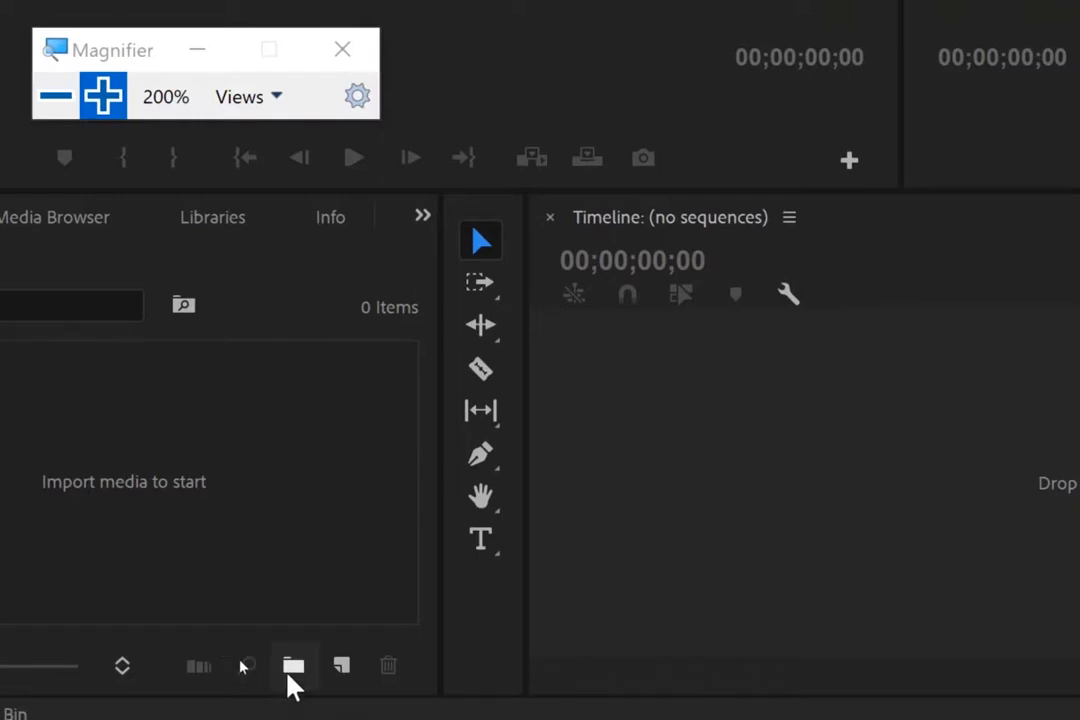
# - Create a new bin named River in the bins project
pyautogui.click(291, 670)
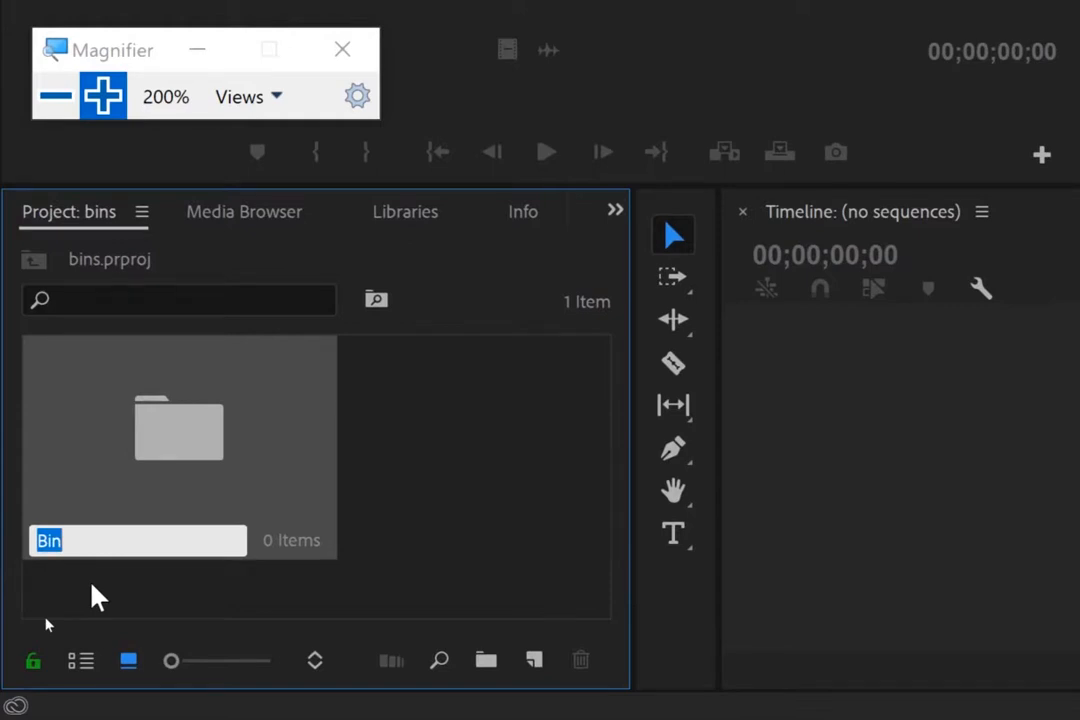
pyautogui.write('River')
pyautogui.press('Return')
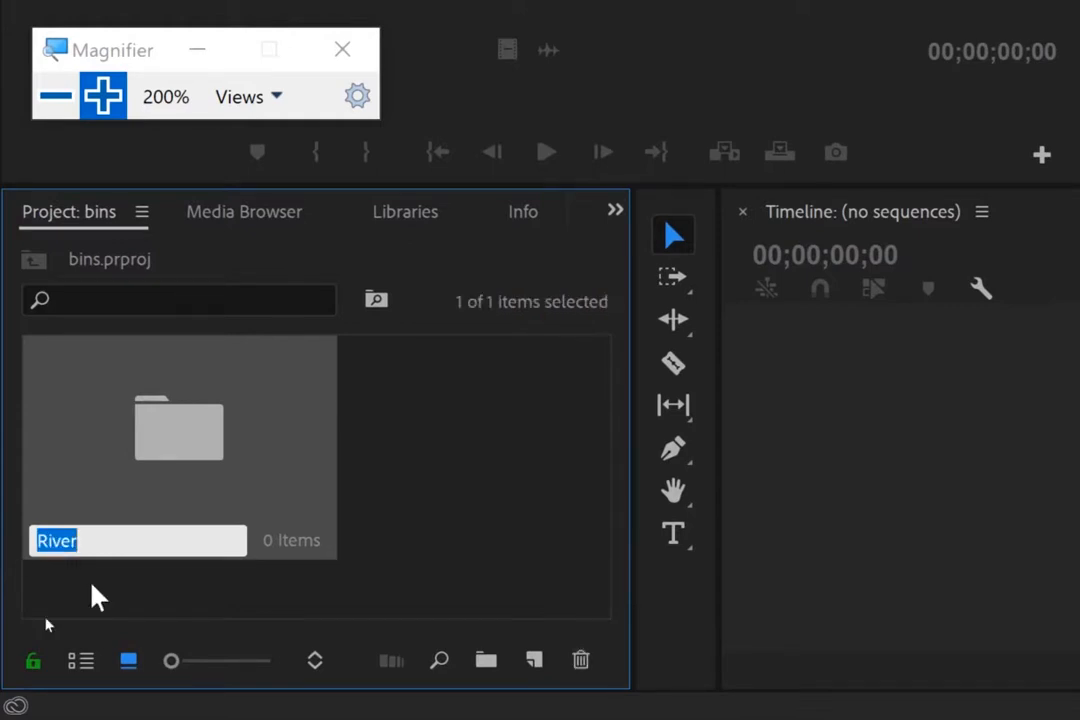
pyautogui.click(446, 571)
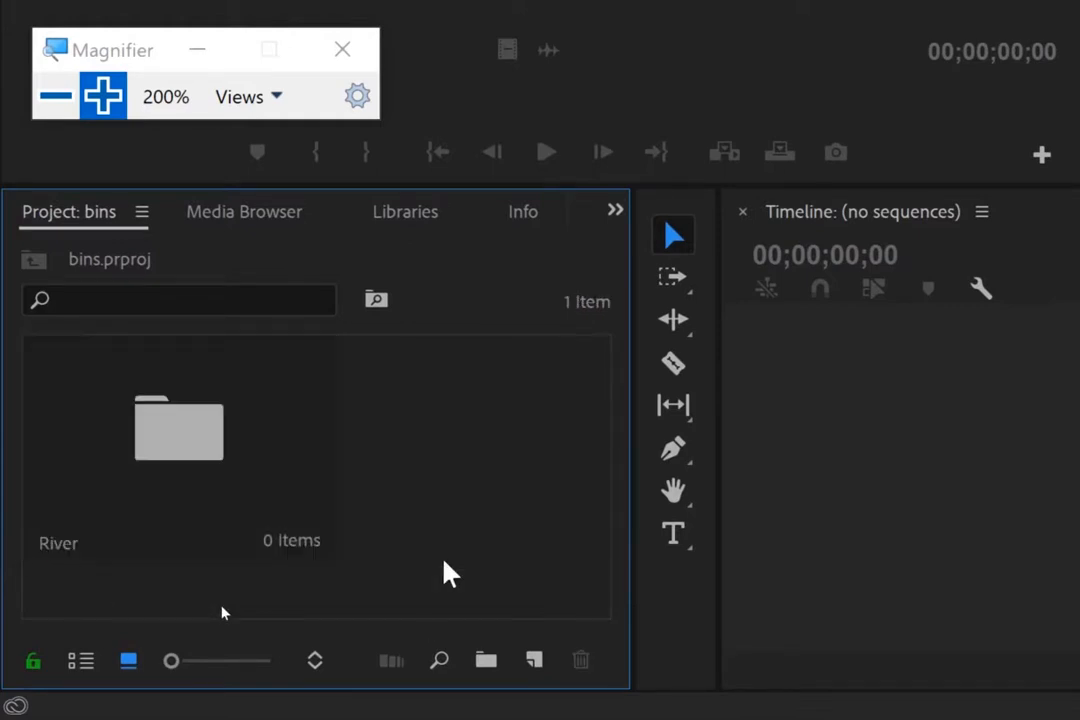
# - Create a second bin named Street in the bins project
pyautogui.click(485, 668)
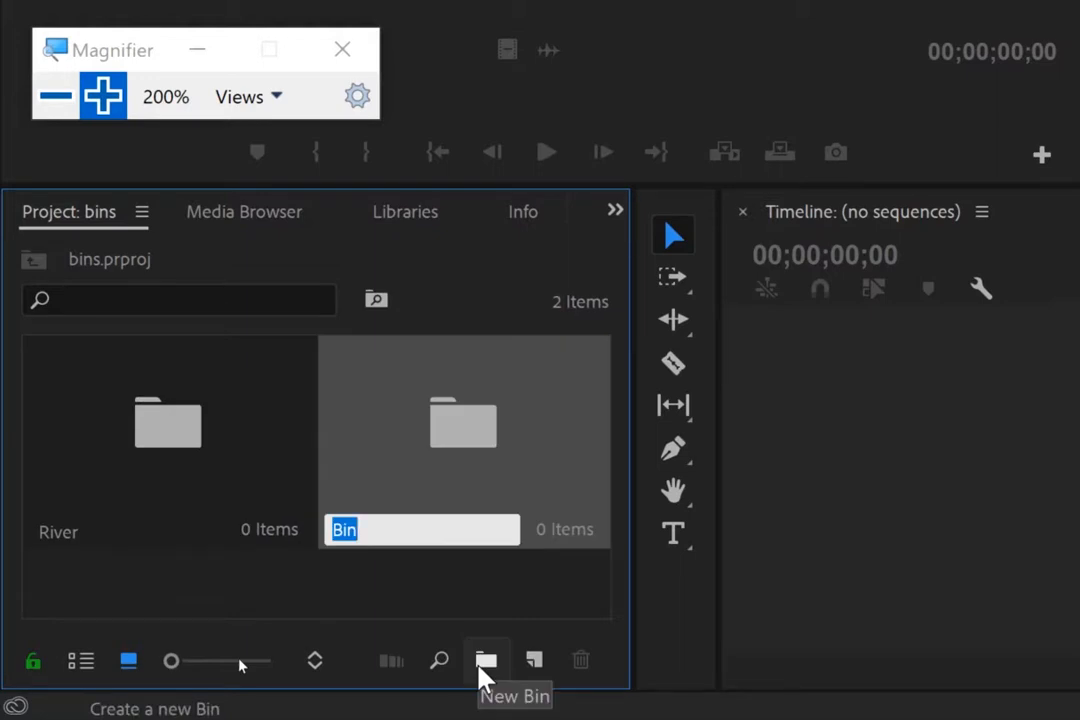
pyautogui.write('st')
pyautogui.press('BackSpace')
pyautogui.press('BackSpace')
pyautogui.write('Street')
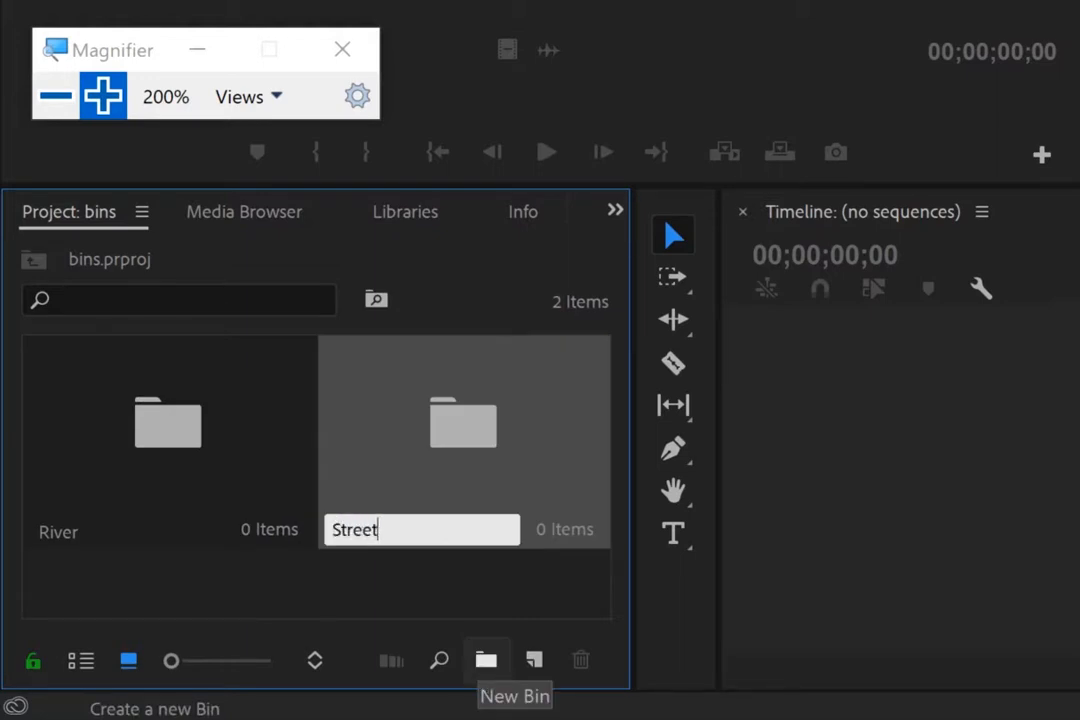
pyautogui.press('Tab')
pyautogui.click(333, 621)
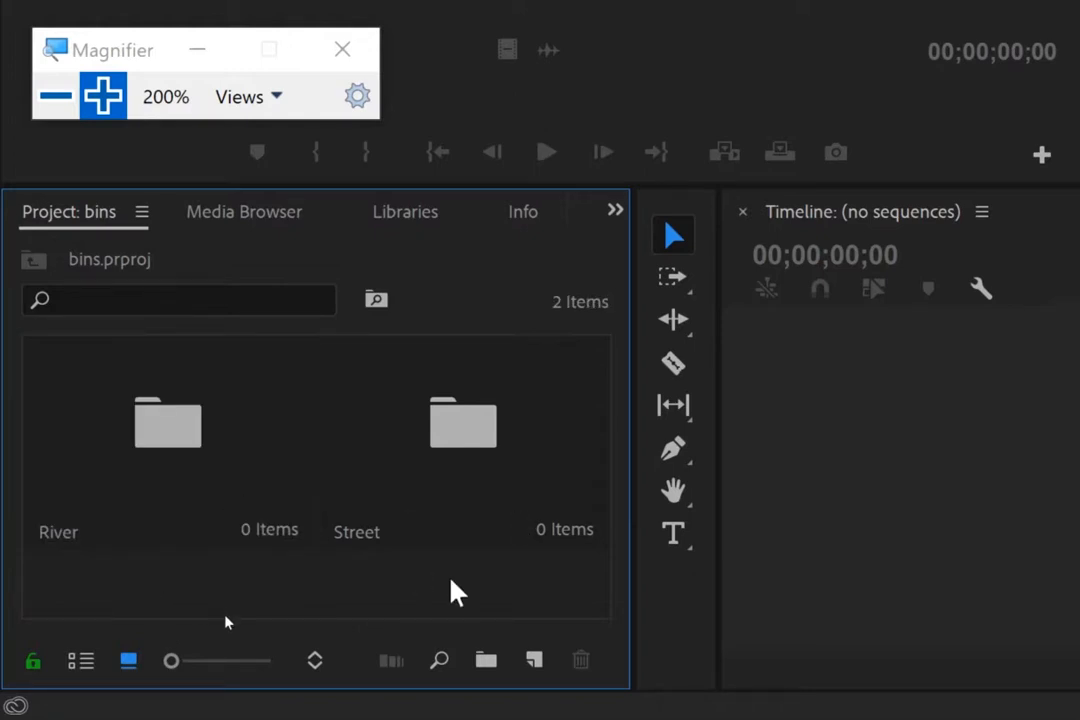
# - Import River - 10243, River - 14205 and The Sound Of The Creek - 10001 from the bins and sequences folder into the River bin
pyautogui.doubleClick(57, 533)
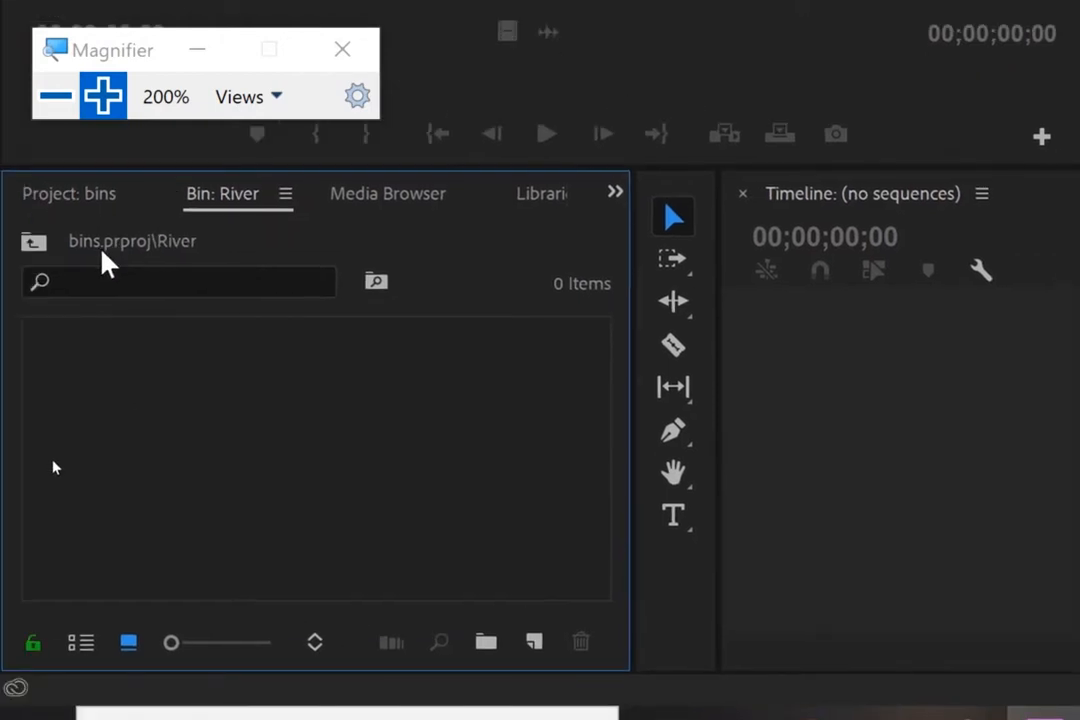
pyautogui.click(50, 105)
pyautogui.click(445, 704)
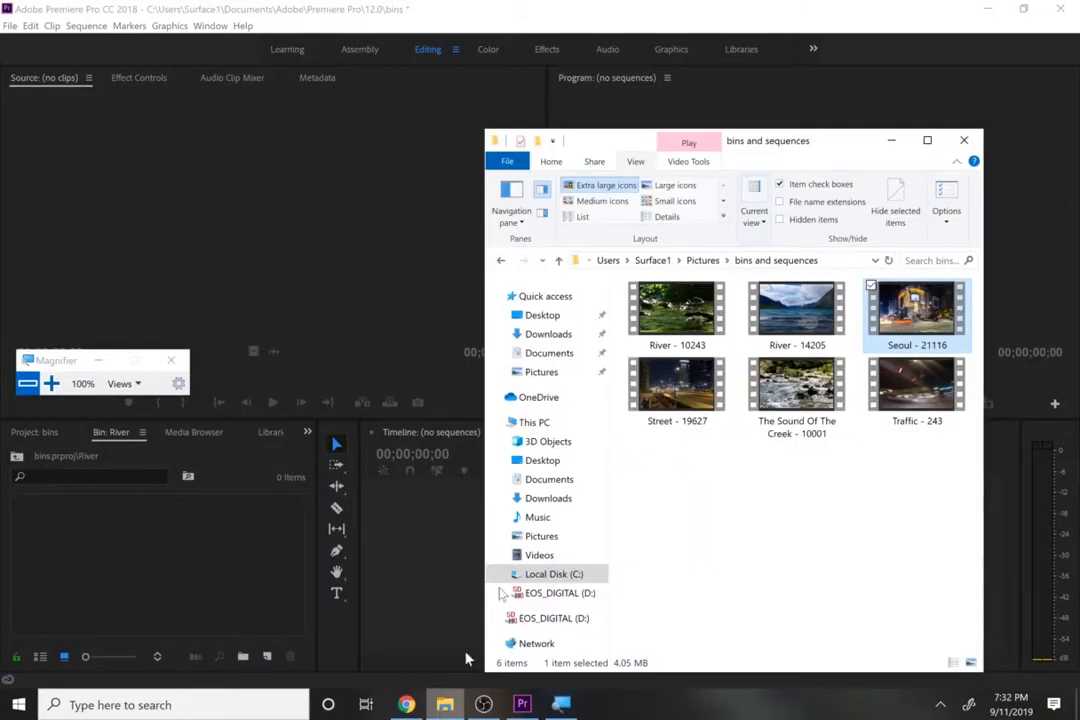
pyautogui.click(676, 310)
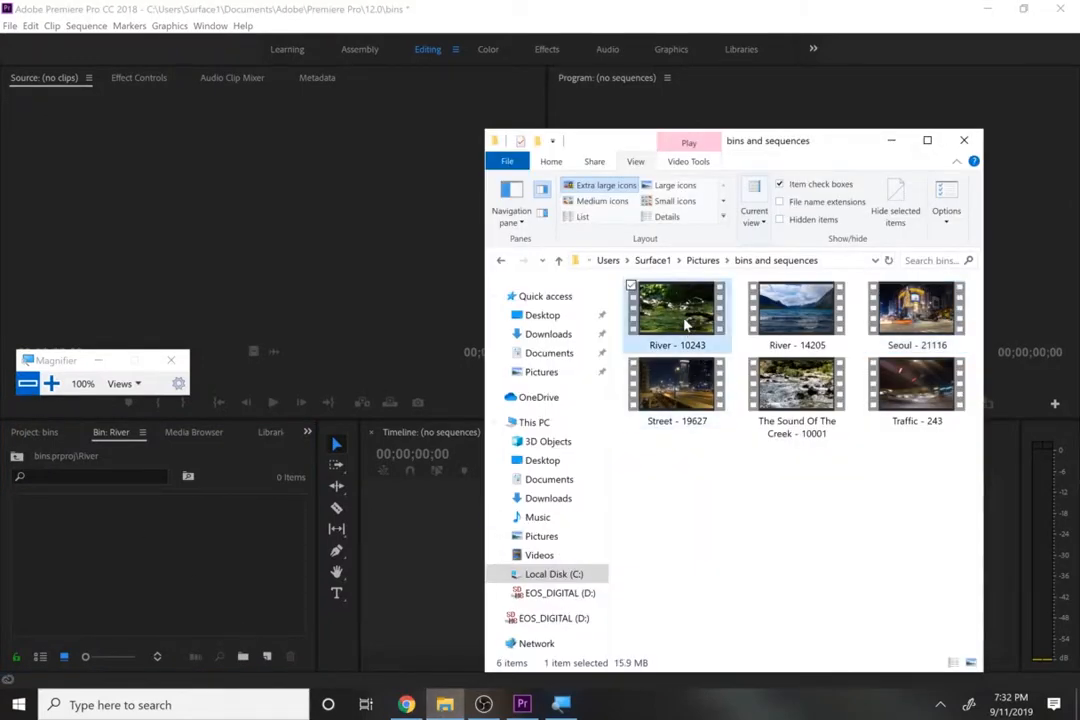
pyautogui.keyDown('ctrl'); pyautogui.click(793, 316); pyautogui.keyUp('ctrl')
pyautogui.keyDown('ctrl'); pyautogui.click(796, 390); pyautogui.keyUp('ctrl')
pyautogui.moveTo(678, 318); pyautogui.dragTo(229, 586)
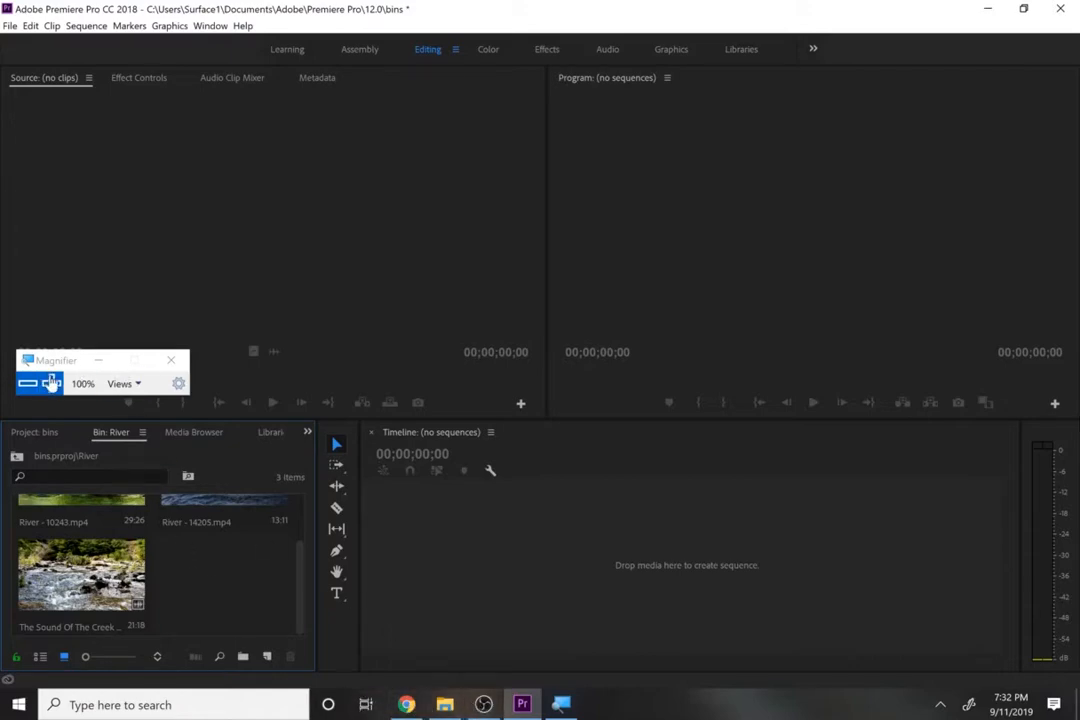
# - Magnify the screen to 200% and review the River bin's clips and the project's bin list
pyautogui.click(51, 383)
pyautogui.click(51, 383)
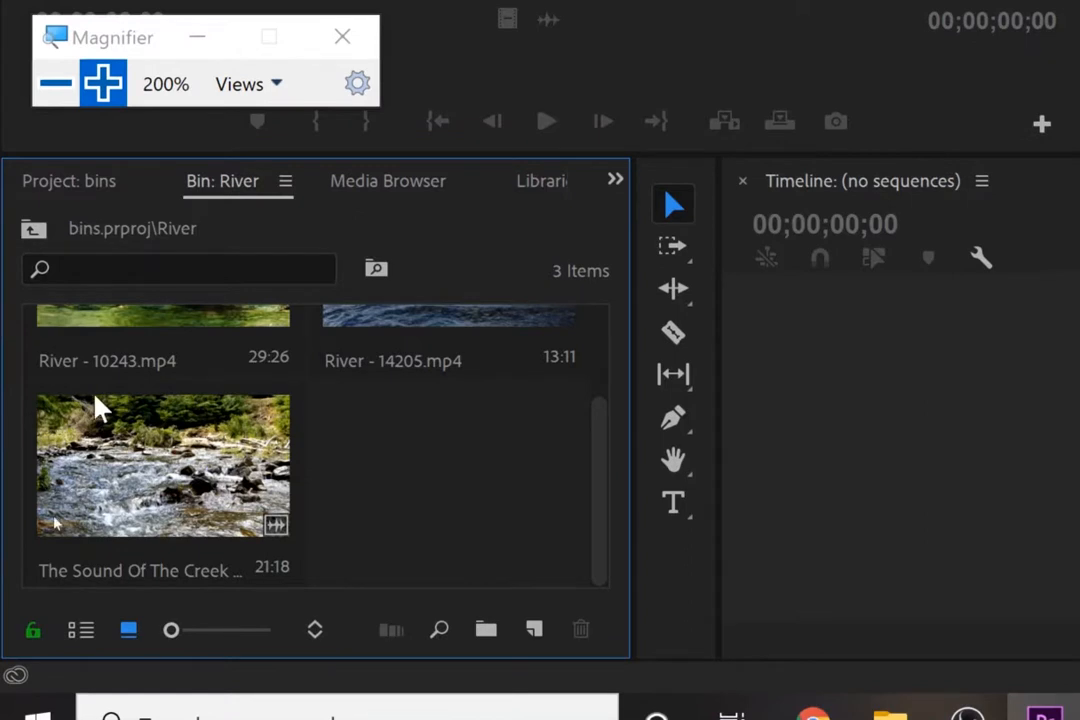
pyautogui.click(88, 182)
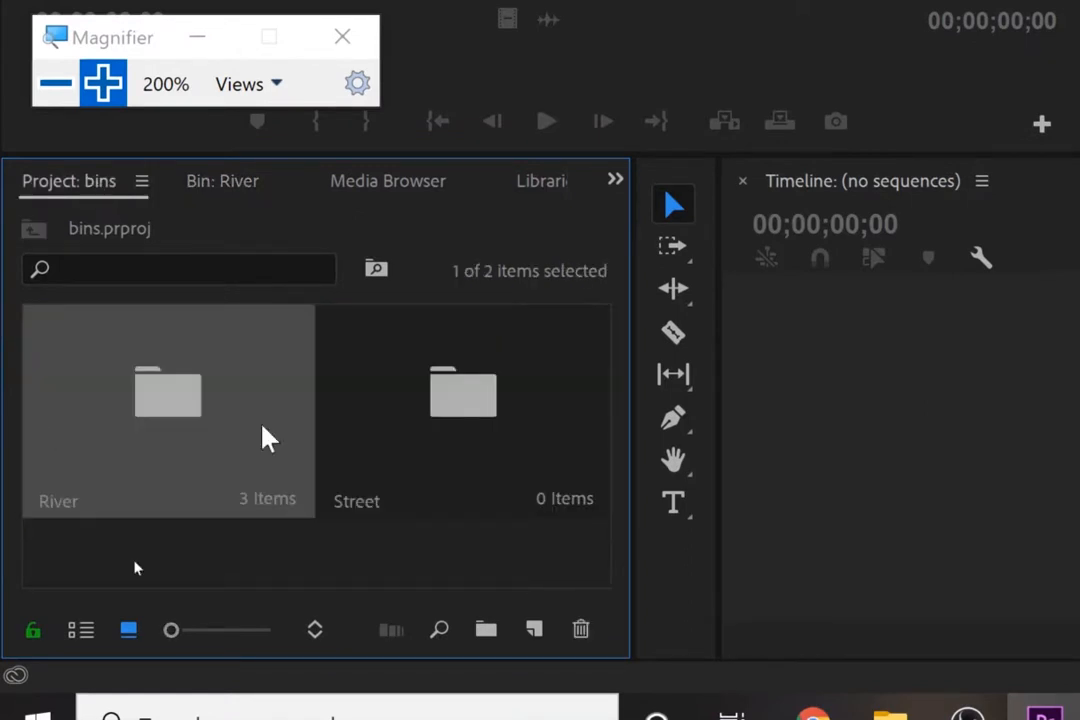
pyautogui.click(284, 585)
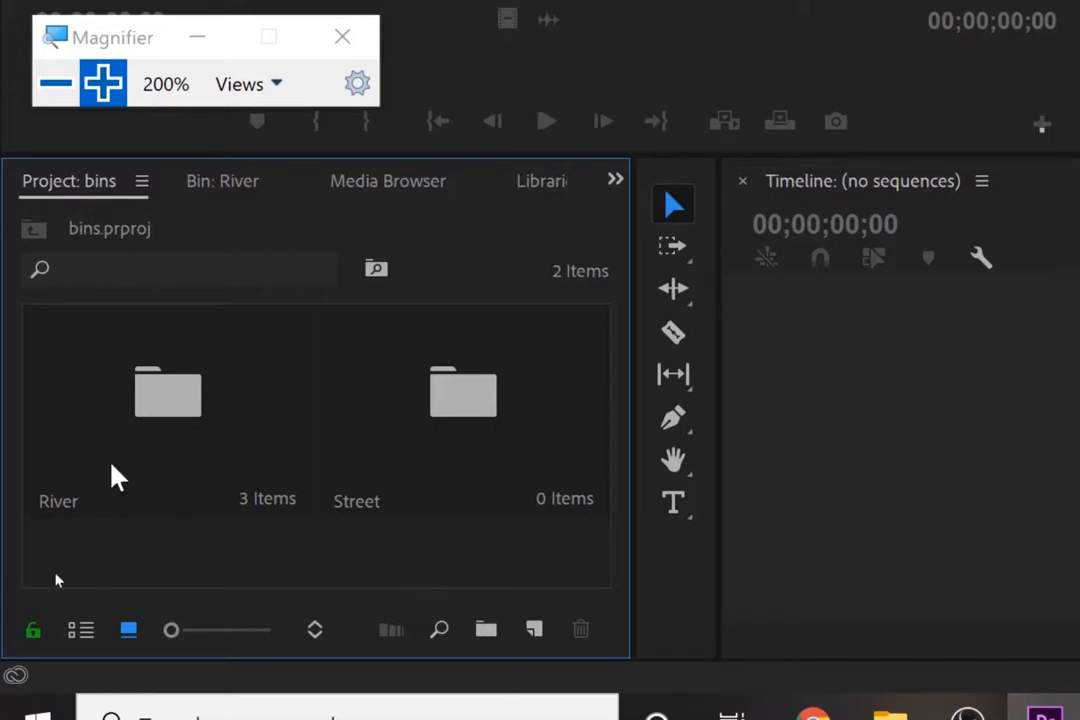
# - Import Street - 19627, Seoul - 21116 and Traffic - 243 from the bins and sequences folder into the Street bin
pyautogui.click(524, 378)
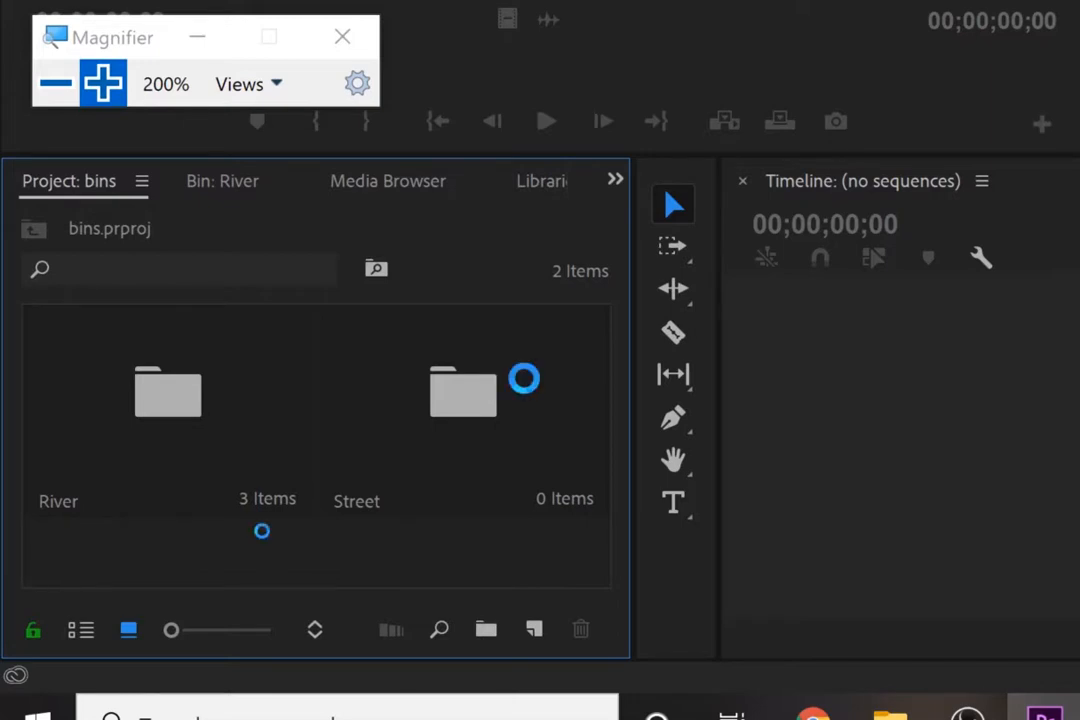
pyautogui.press('super+minus')
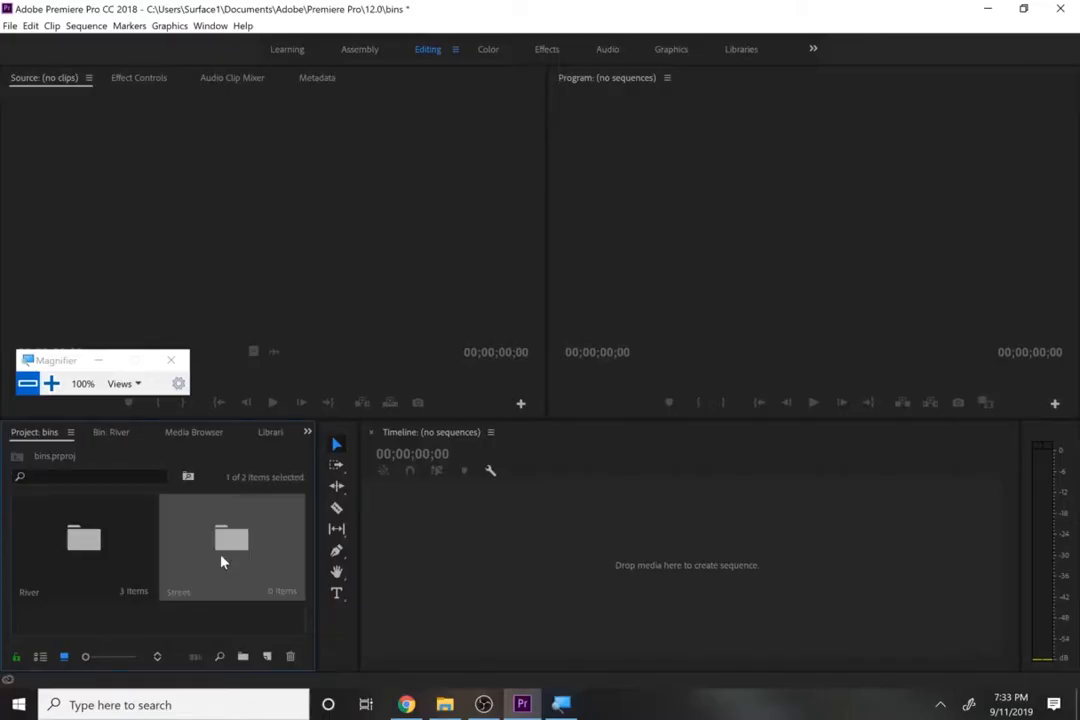
pyautogui.doubleClick(222, 562)
pyautogui.click(441, 704)
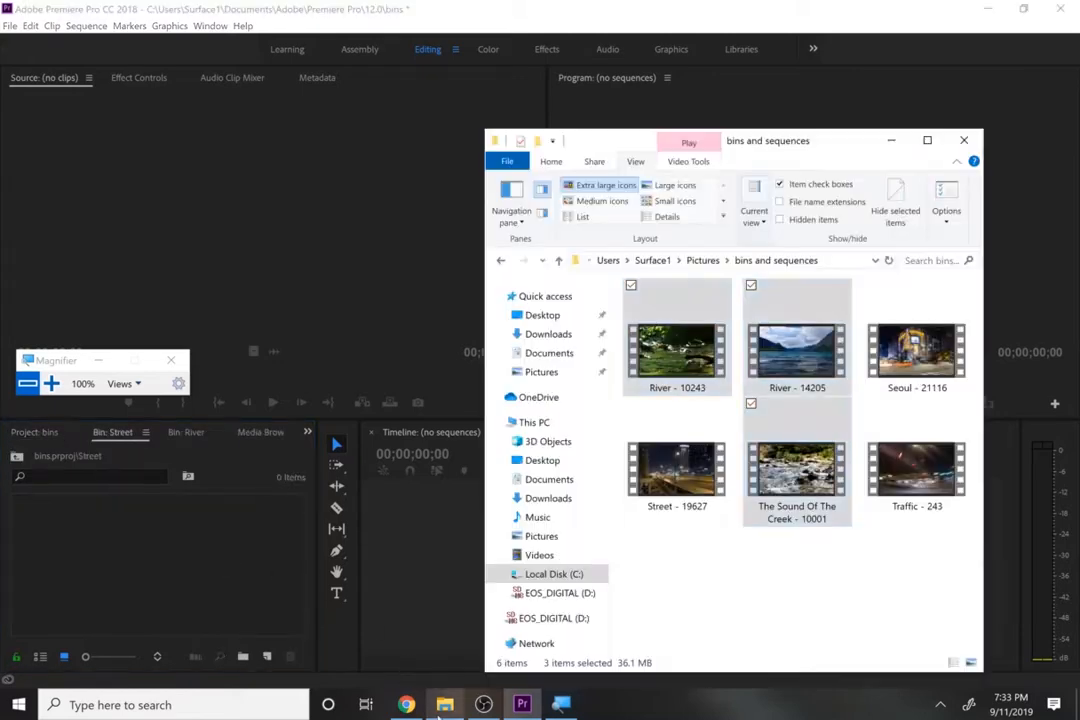
pyautogui.click(688, 490)
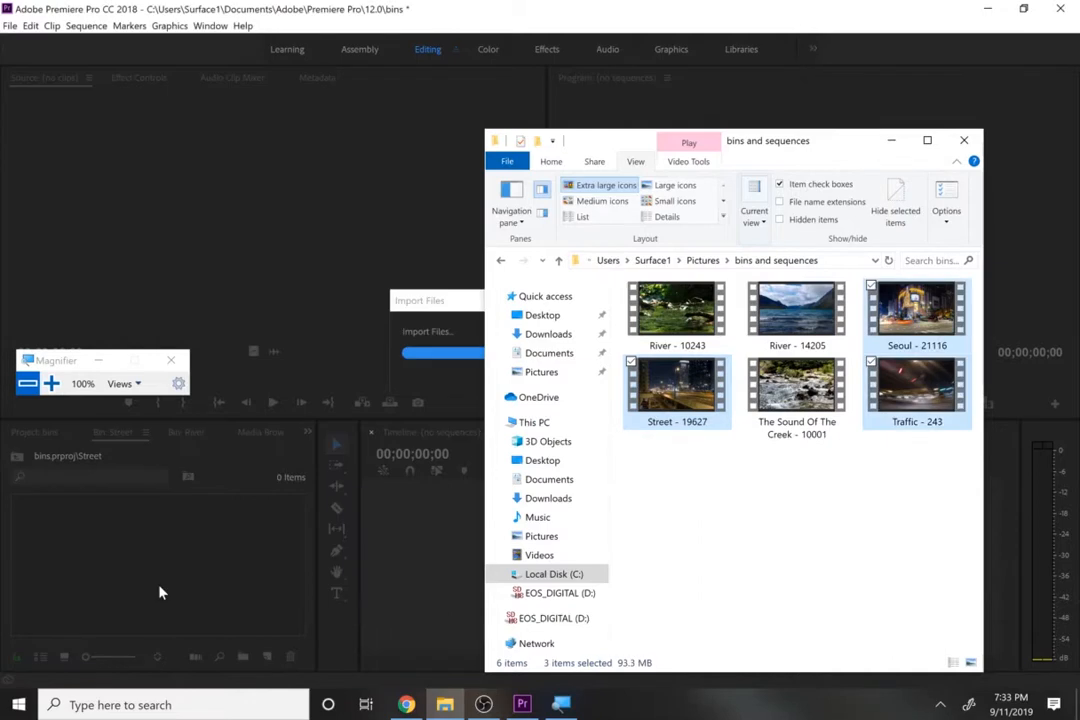
# - Review the imported clips in the Street bin and compare them with the River bin and the project's bin list
pyautogui.click(198, 604)
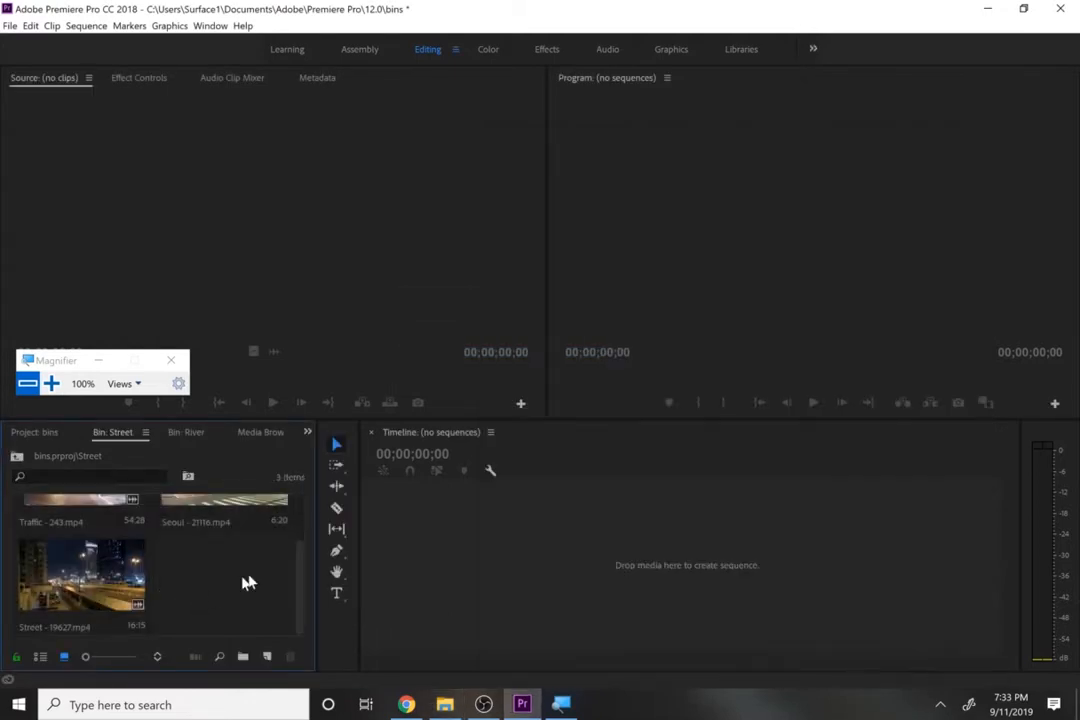
pyautogui.moveTo(301, 581); pyautogui.dragTo(305, 511)
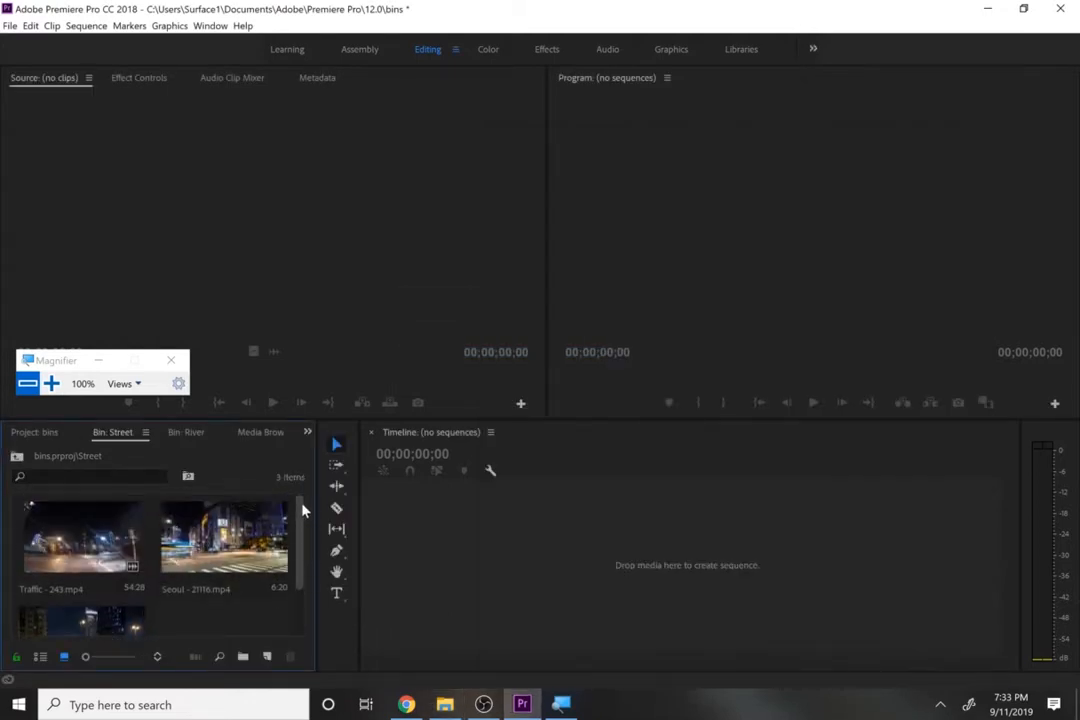
pyautogui.click(43, 438)
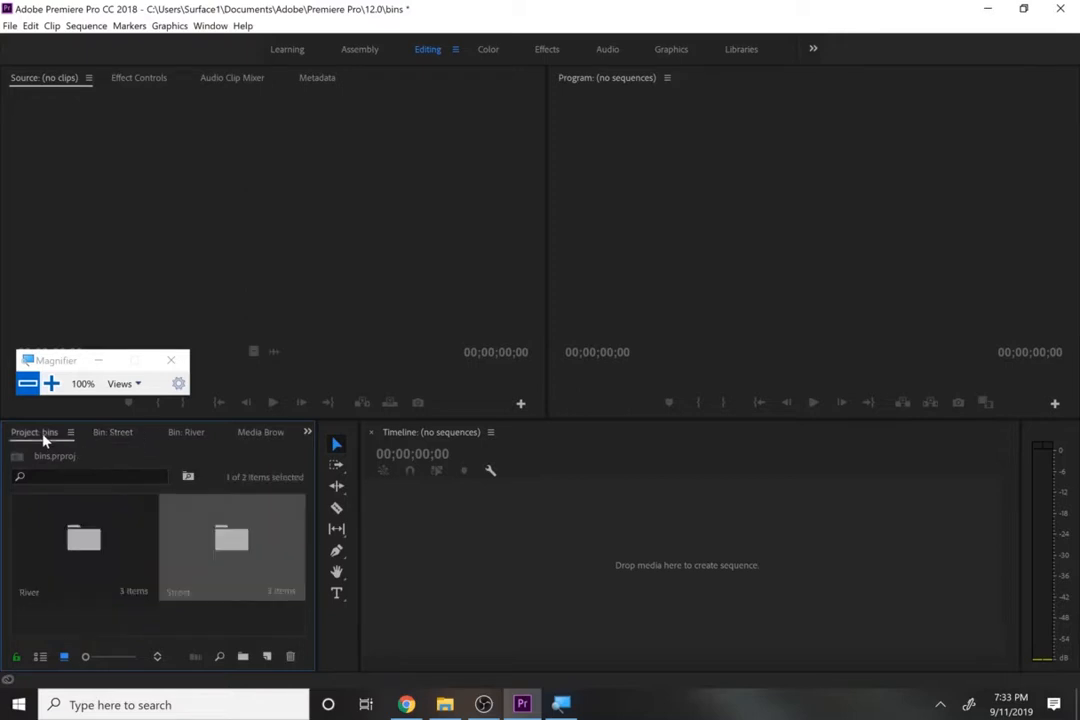
pyautogui.click(120, 438)
pyautogui.click(177, 440)
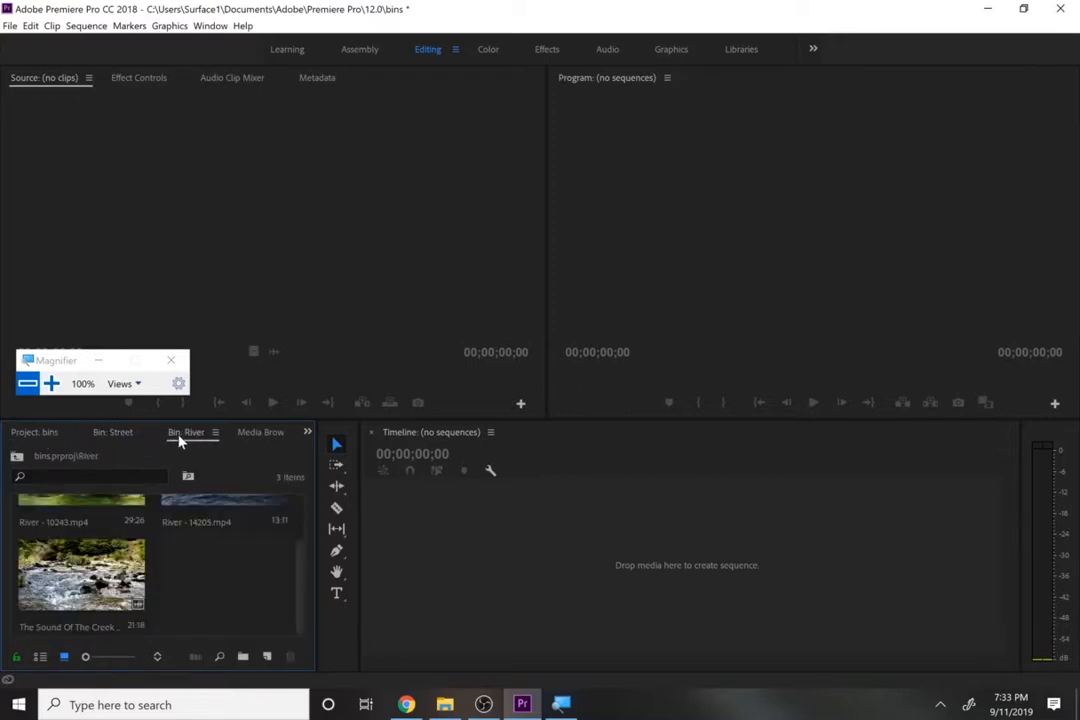
pyautogui.click(125, 442)
pyautogui.click(50, 440)
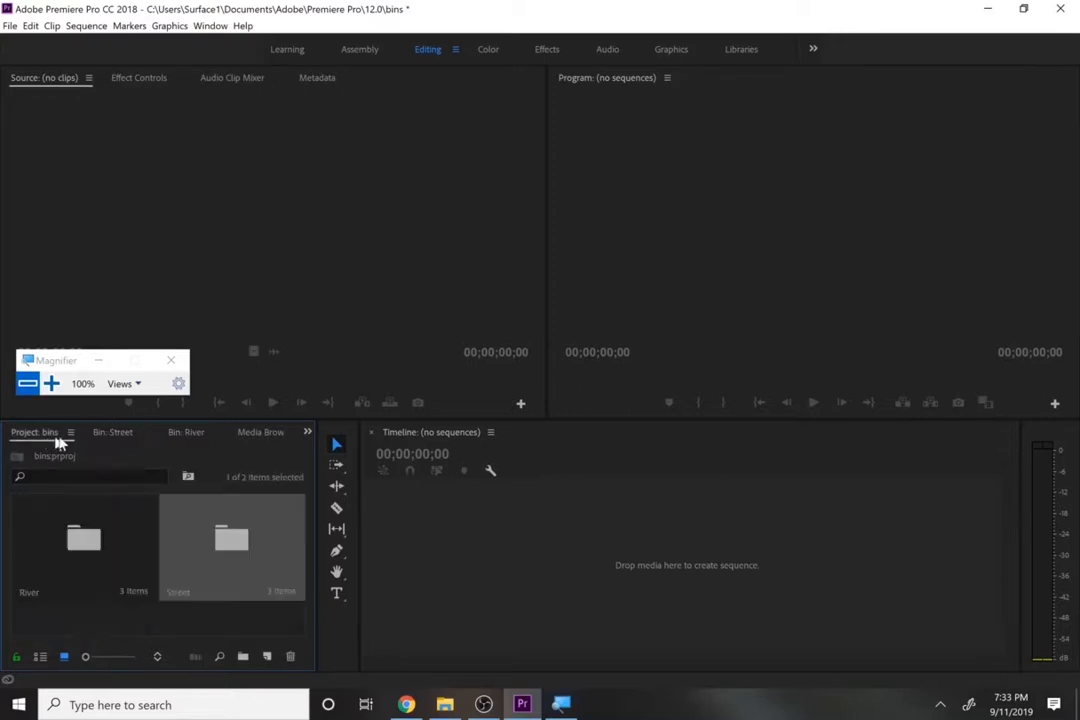
pyautogui.doubleClick(76, 530)
pyautogui.click(116, 436)
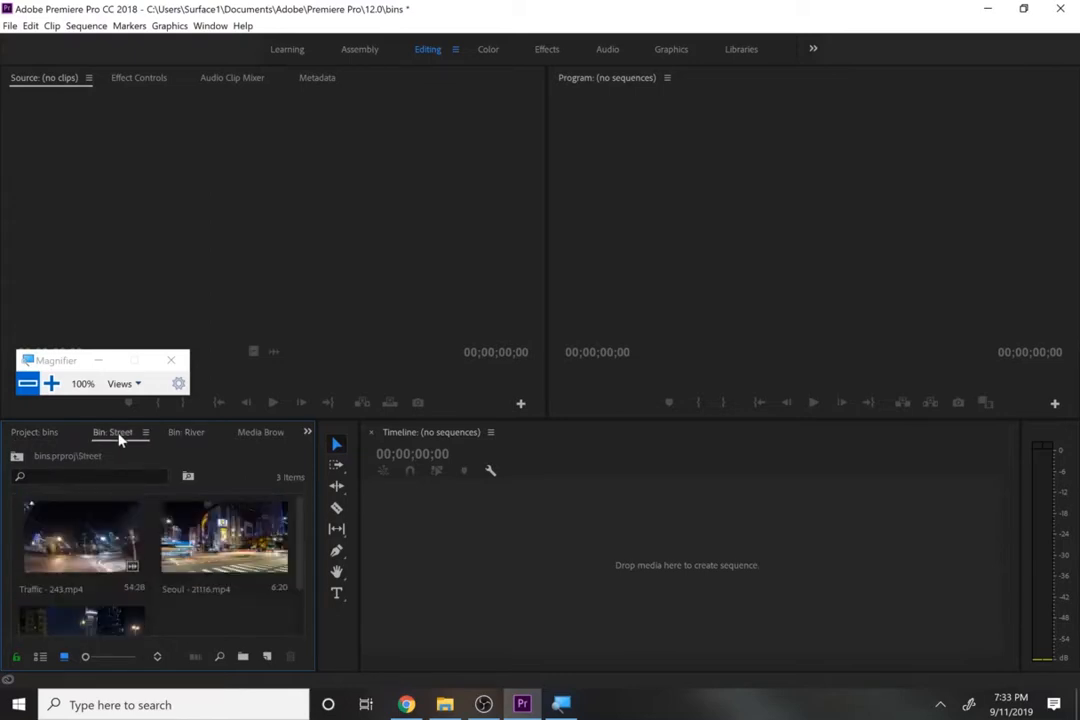
# - Look through the list of open bins, viewing the project root, the River bin and the Street bin in turn
pyautogui.click(307, 434)
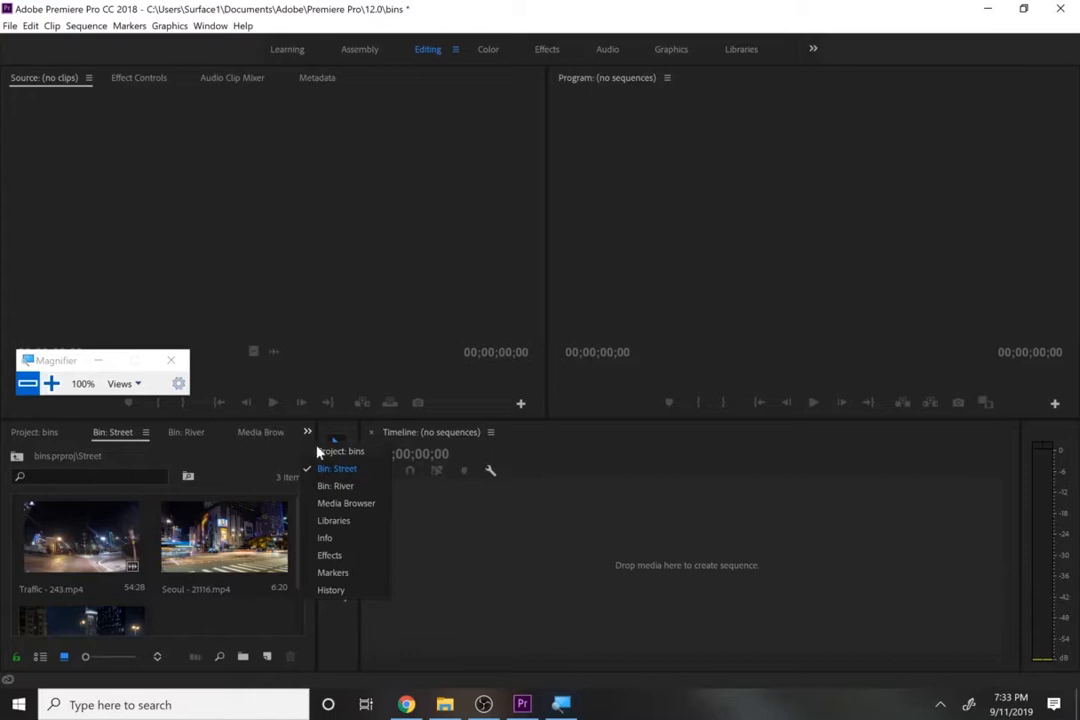
pyautogui.click(338, 451)
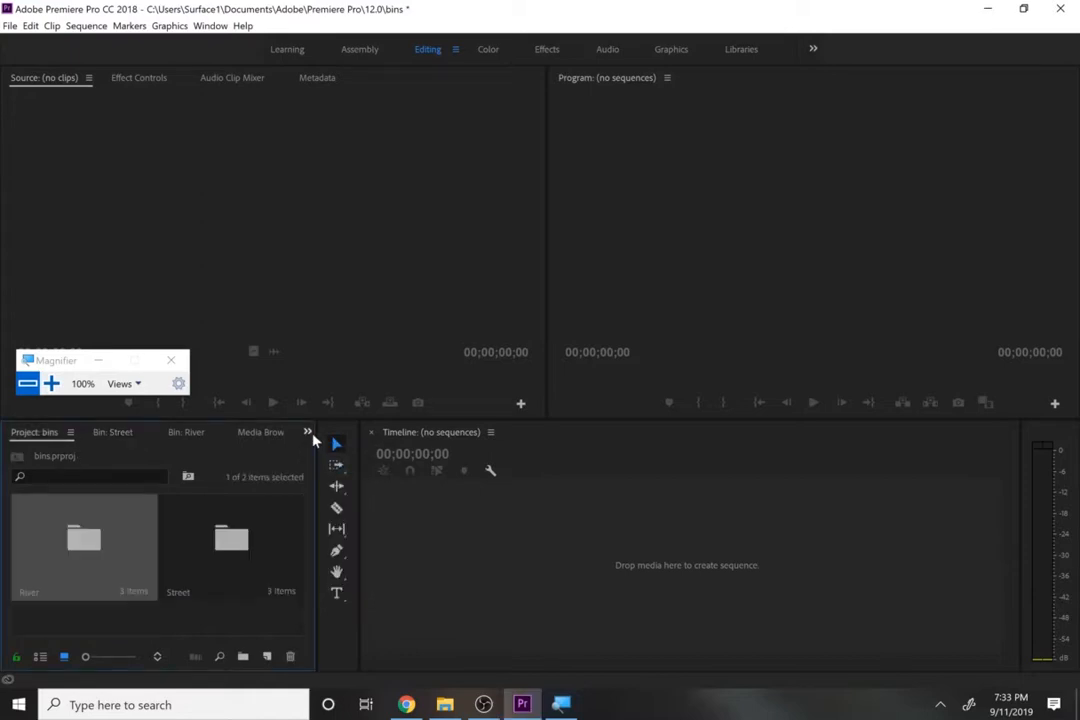
pyautogui.click(307, 433)
pyautogui.click(338, 486)
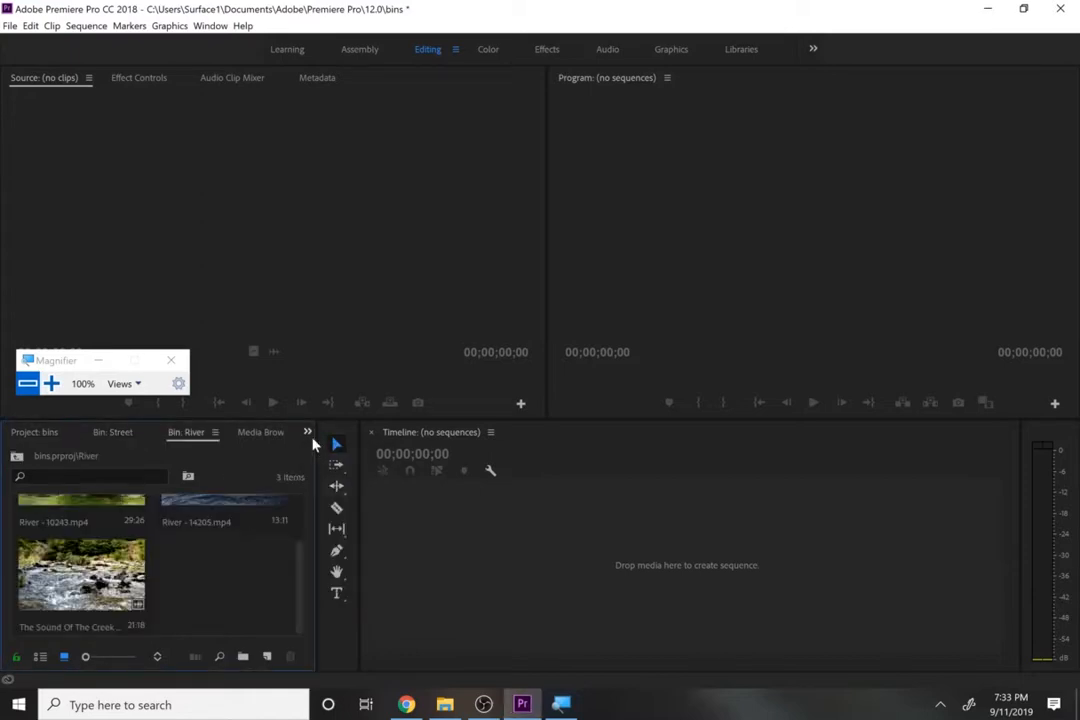
pyautogui.click(35, 433)
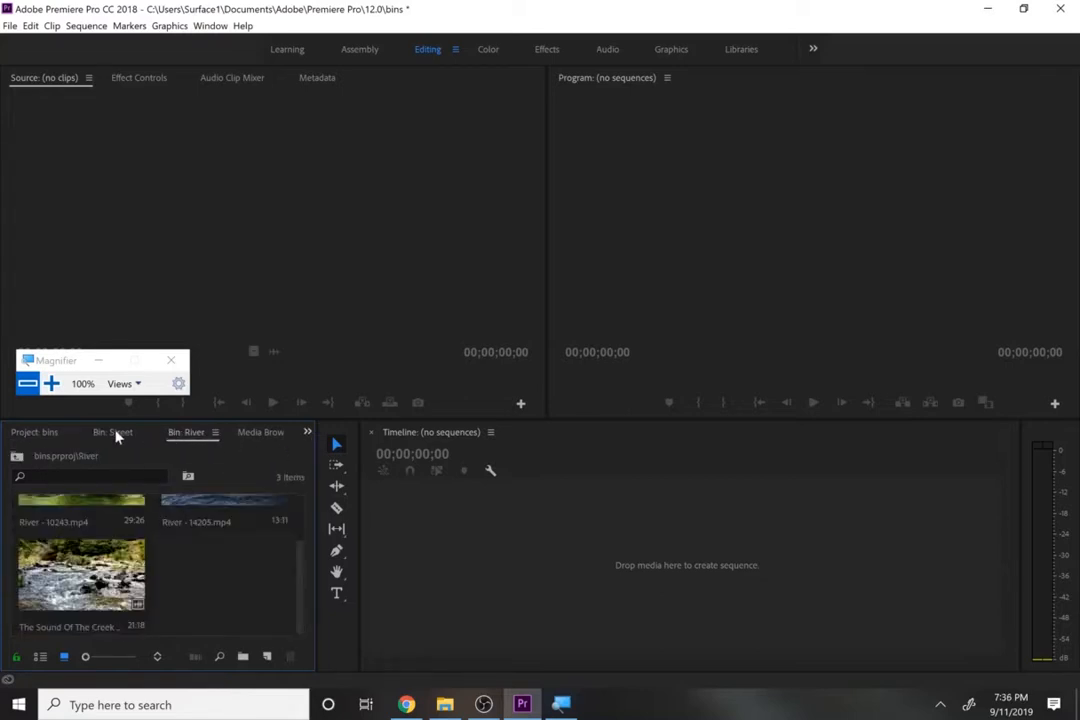
pyautogui.click(116, 433)
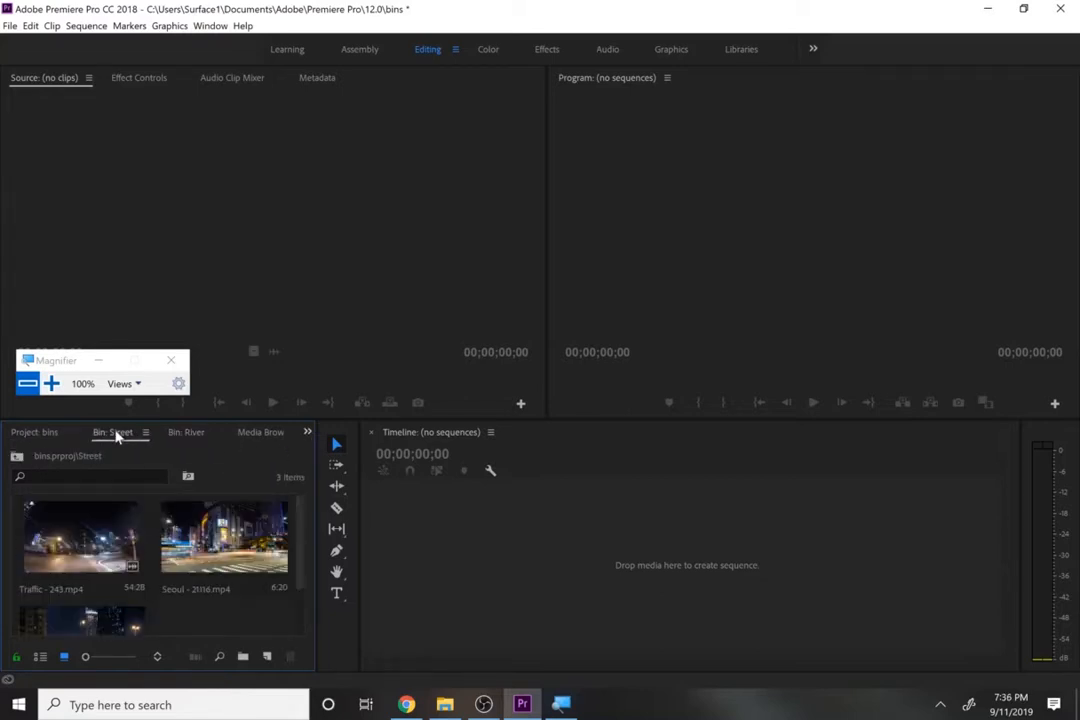
# - Create a sequence from Traffic - 243.mp4 in the Street bin, and close and reopen it from the bin
pyautogui.moveTo(231, 587)
pyautogui.click(178, 434)
pyautogui.click(133, 435)
pyautogui.moveTo(86, 567); pyautogui.dragTo(400, 621)
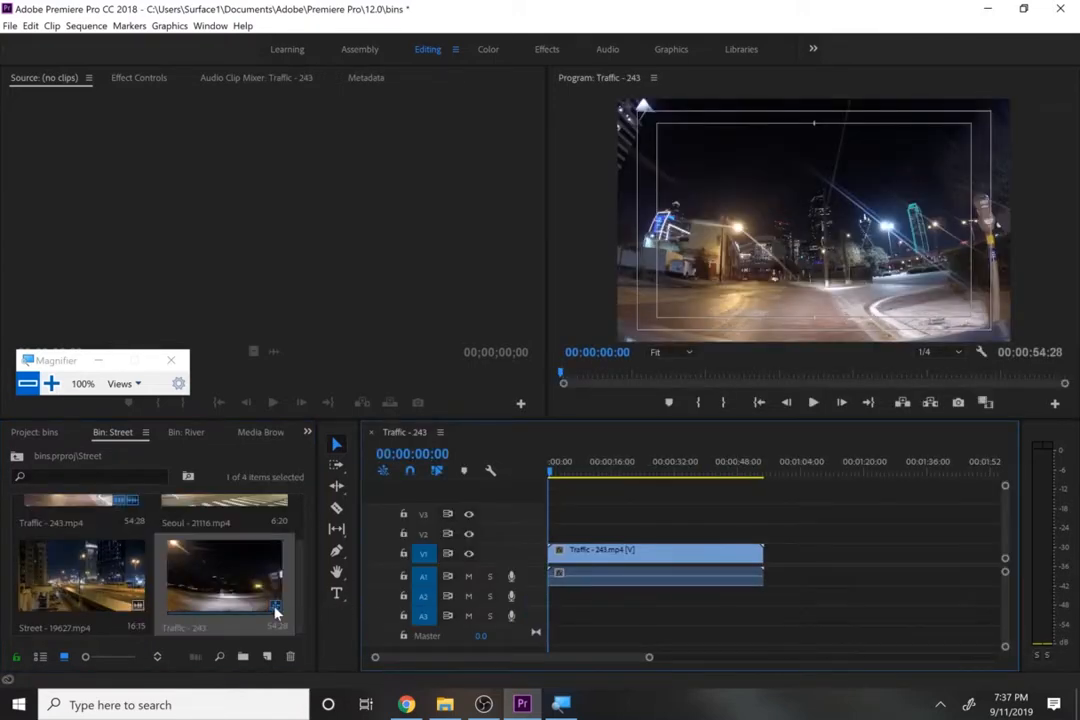
pyautogui.click(371, 432)
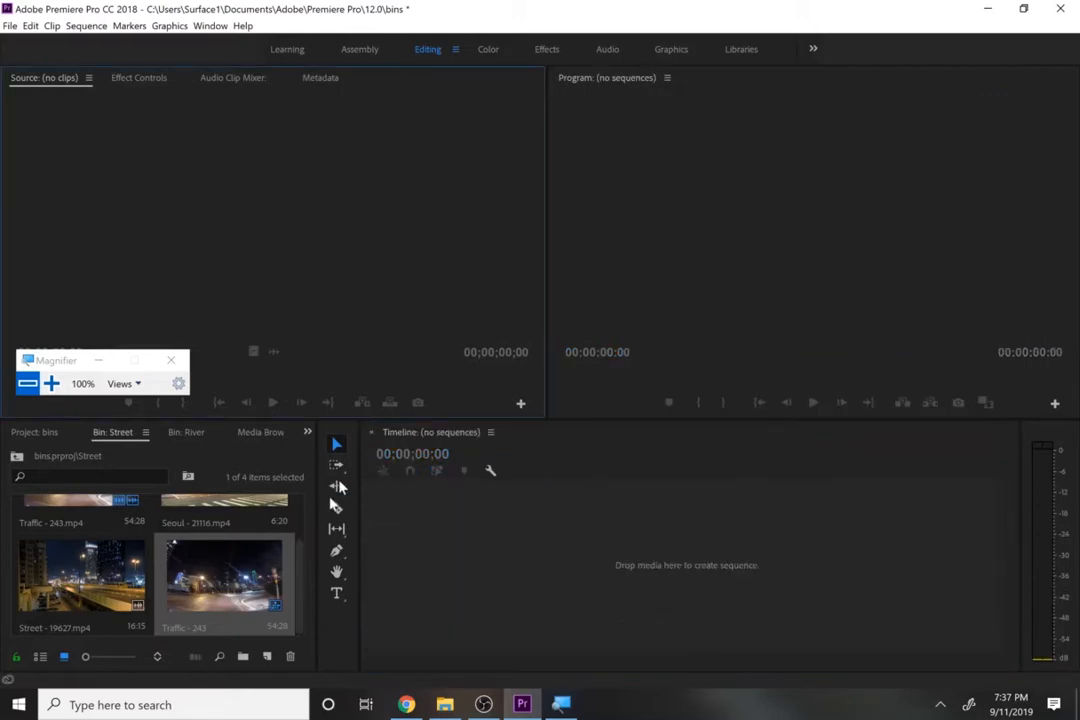
pyautogui.doubleClick(272, 597)
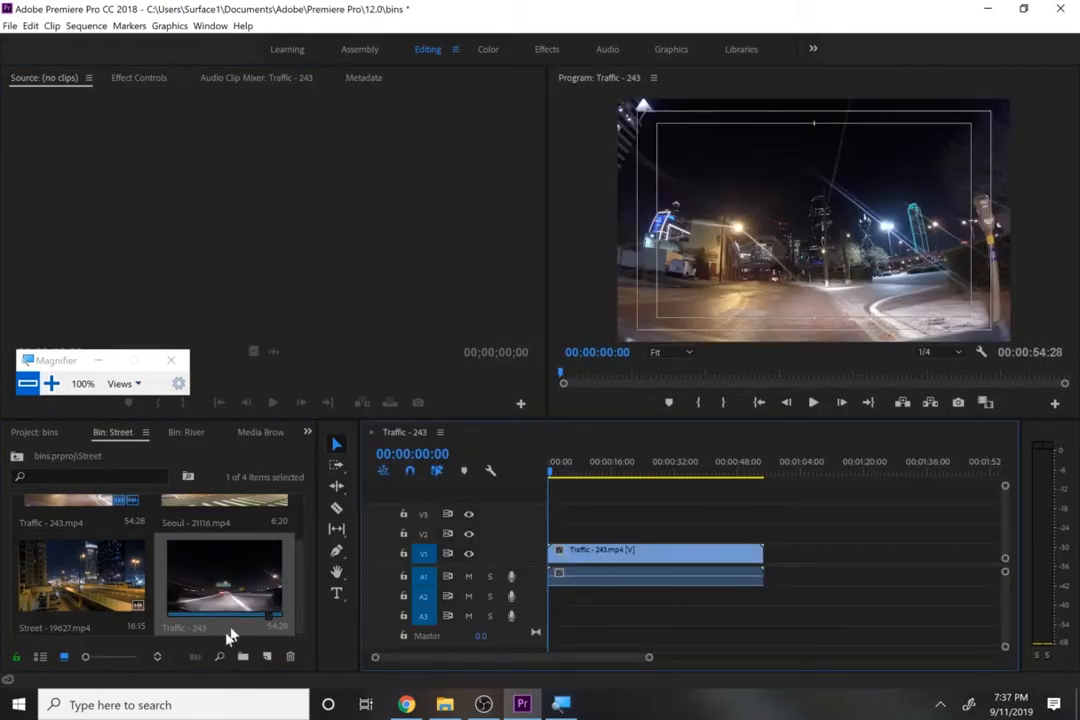
# - Rename the new Traffic - 243 sequence in the Street bin to traffic scene
pyautogui.click(179, 627)
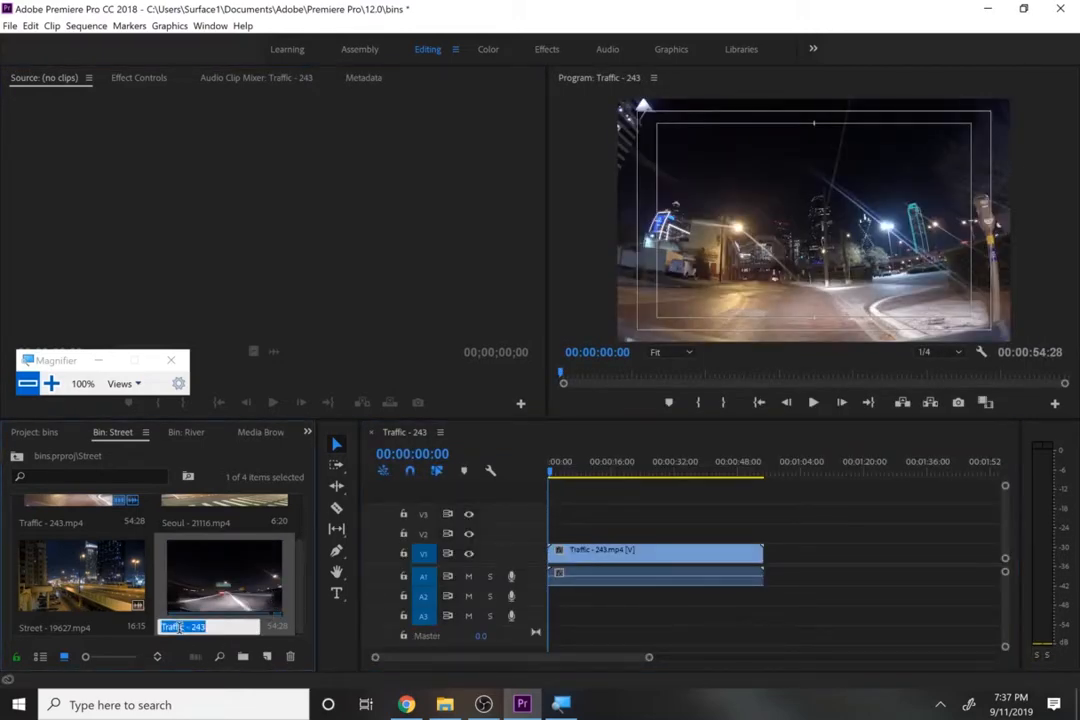
pyautogui.write('traffic scene')
pyautogui.press('Return')
# - Add Seoul - 21116.mp4 from the Street bin after the Traffic - 243 clip in the traffic scene sequence
pyautogui.scroll(1, 150, 530)
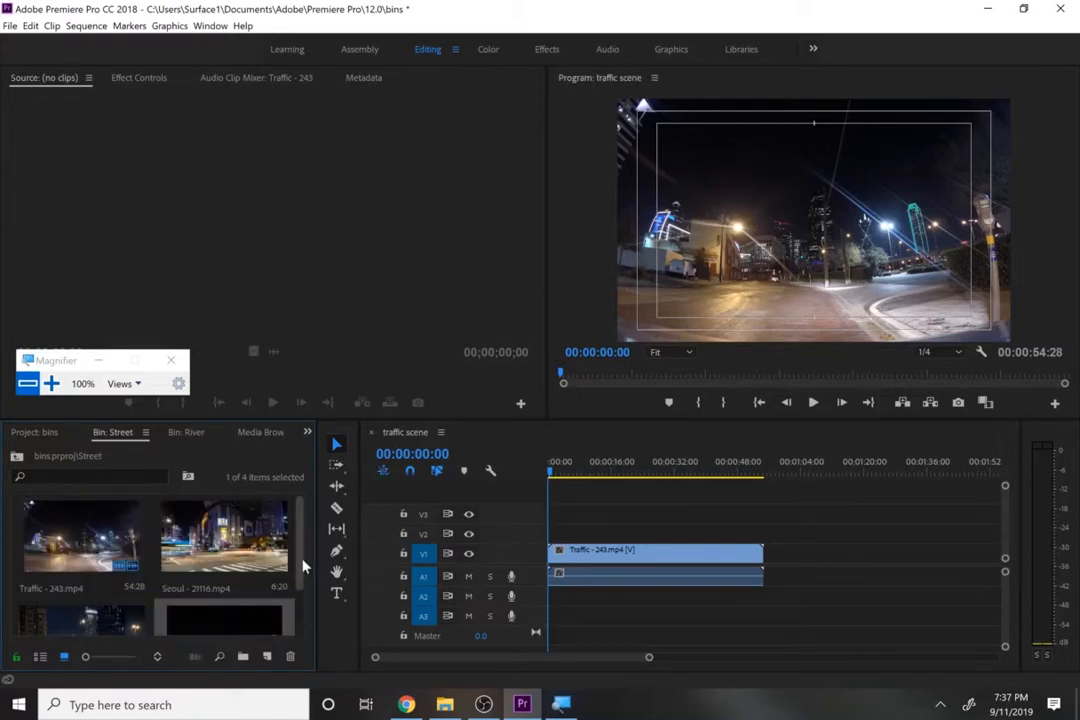
pyautogui.moveTo(302, 560)
pyautogui.mouseDown()
pyautogui.moveTo(301, 605)
pyautogui.moveTo(297, 545)
pyautogui.mouseUp()
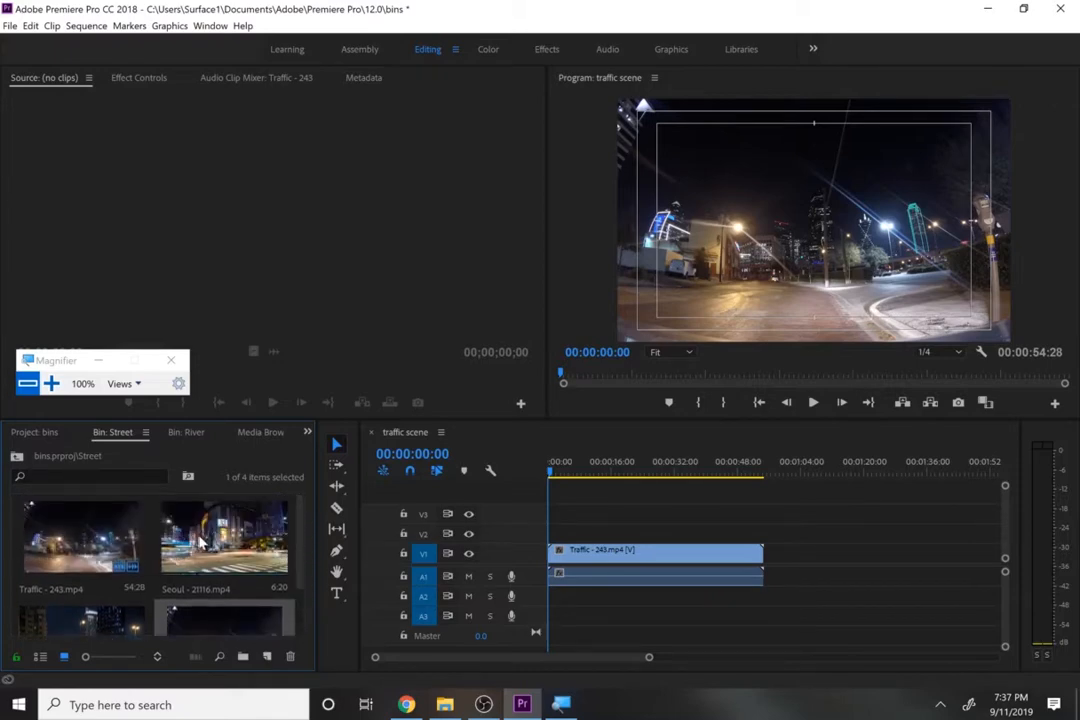
pyautogui.click(200, 540)
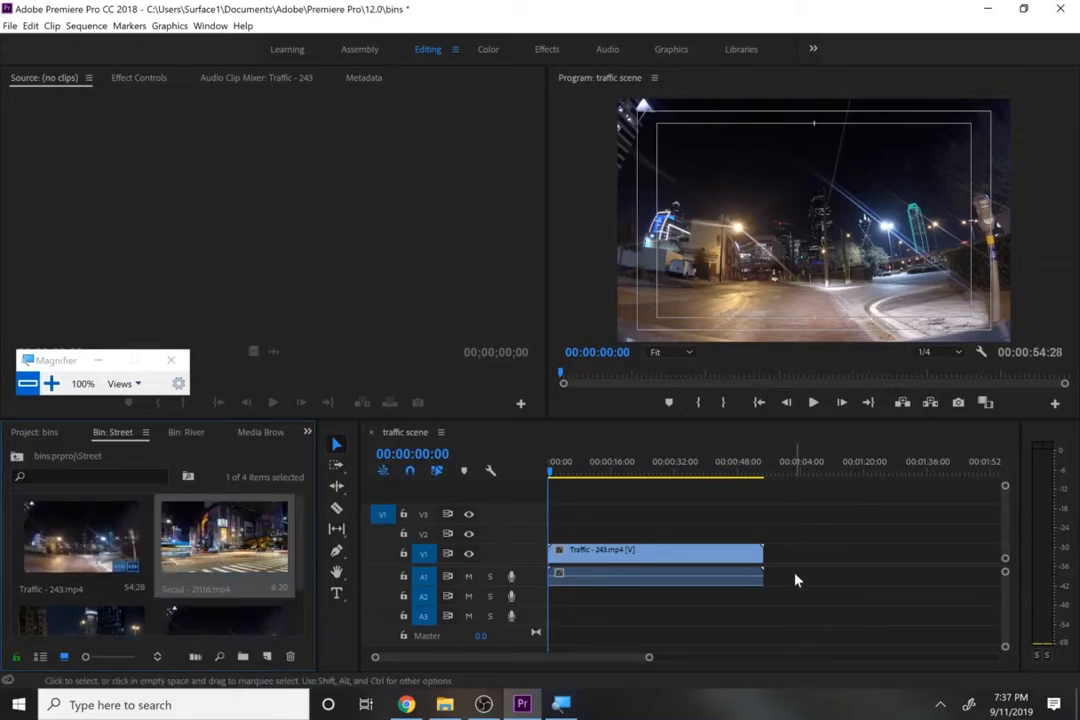
pyautogui.moveTo(225, 530); pyautogui.dragTo(783, 637)
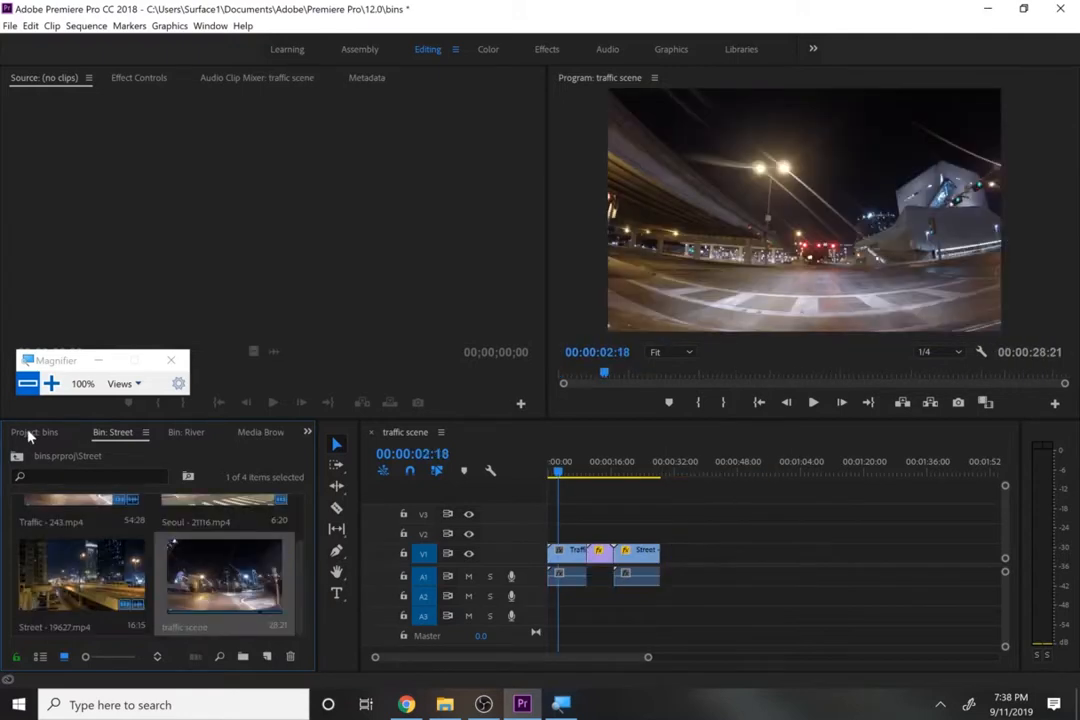
# - Return to the project's bin list and close the traffic scene sequence
pyautogui.click(40, 434)
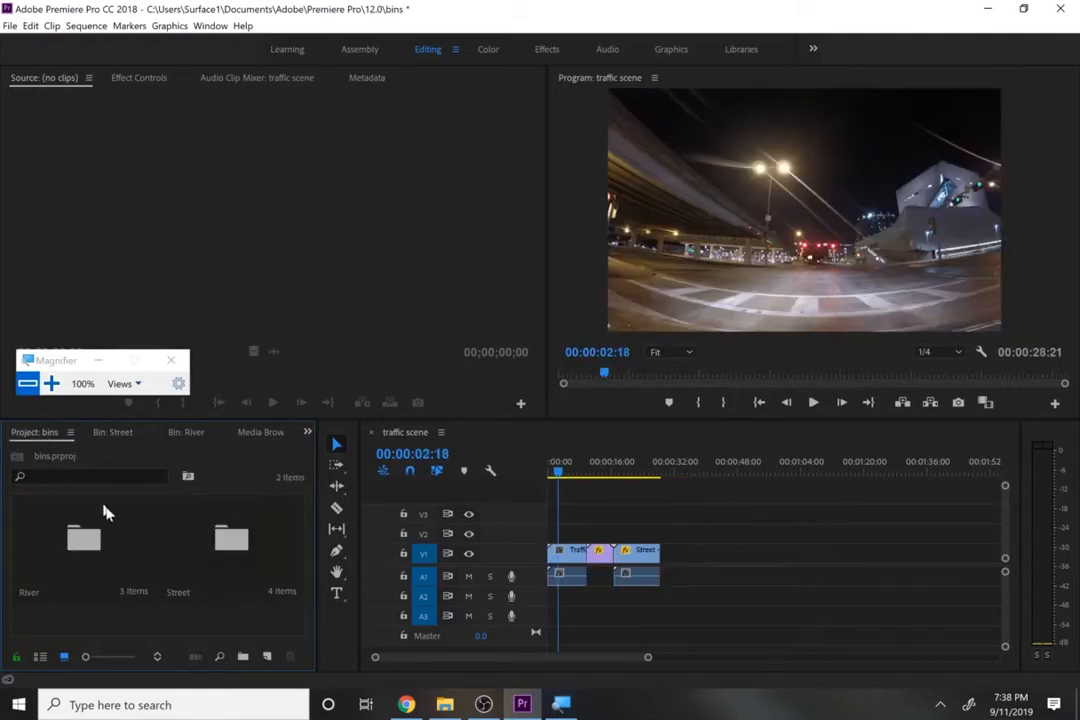
pyautogui.click(232, 562)
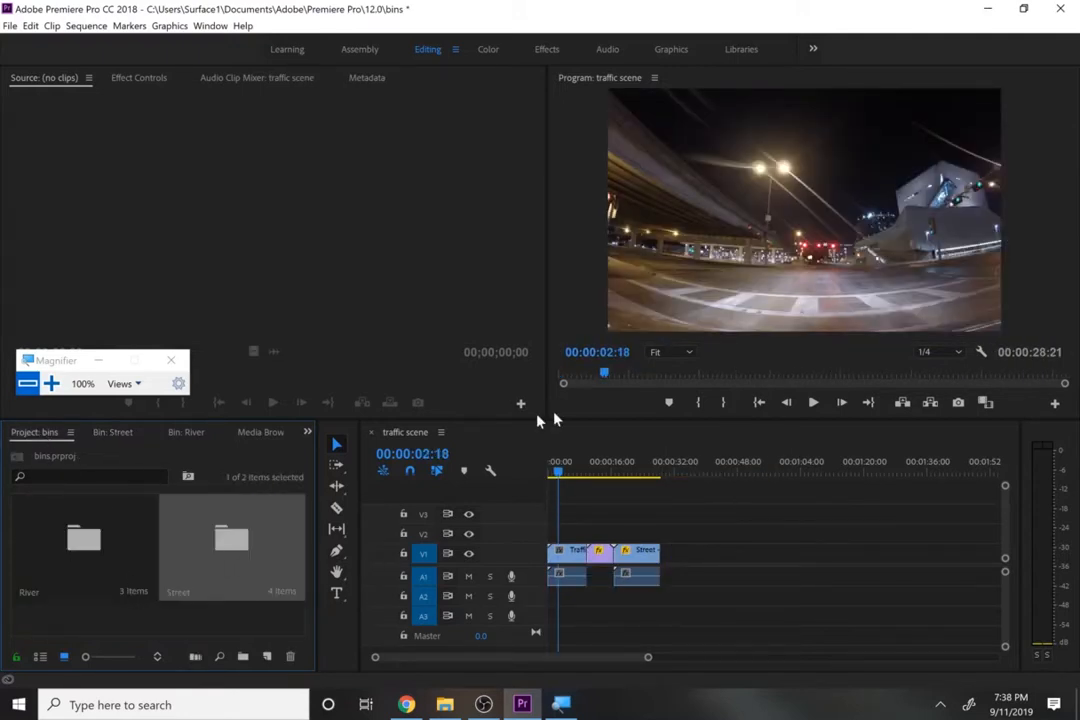
pyautogui.click(373, 433)
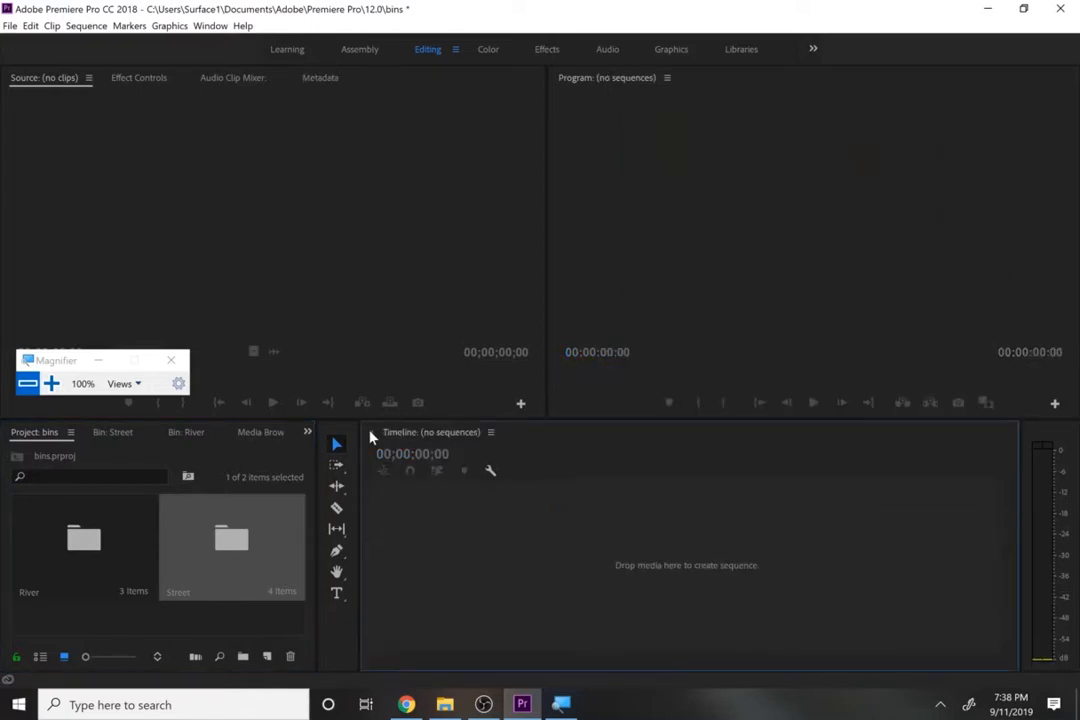
# - Create a sequence from River - 10243, River - 14205 and The Sound Of The Creek - 10001 in the River bin
pyautogui.click(212, 630)
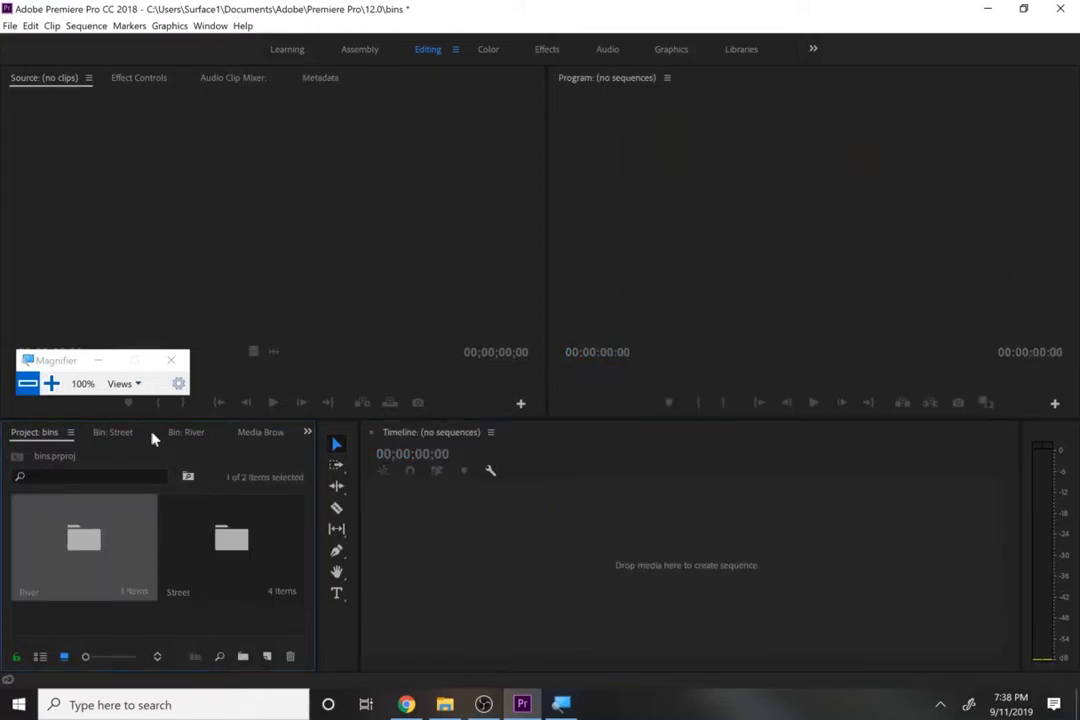
pyautogui.click(180, 433)
pyautogui.moveTo(163, 580); pyautogui.dragTo(424, 559)
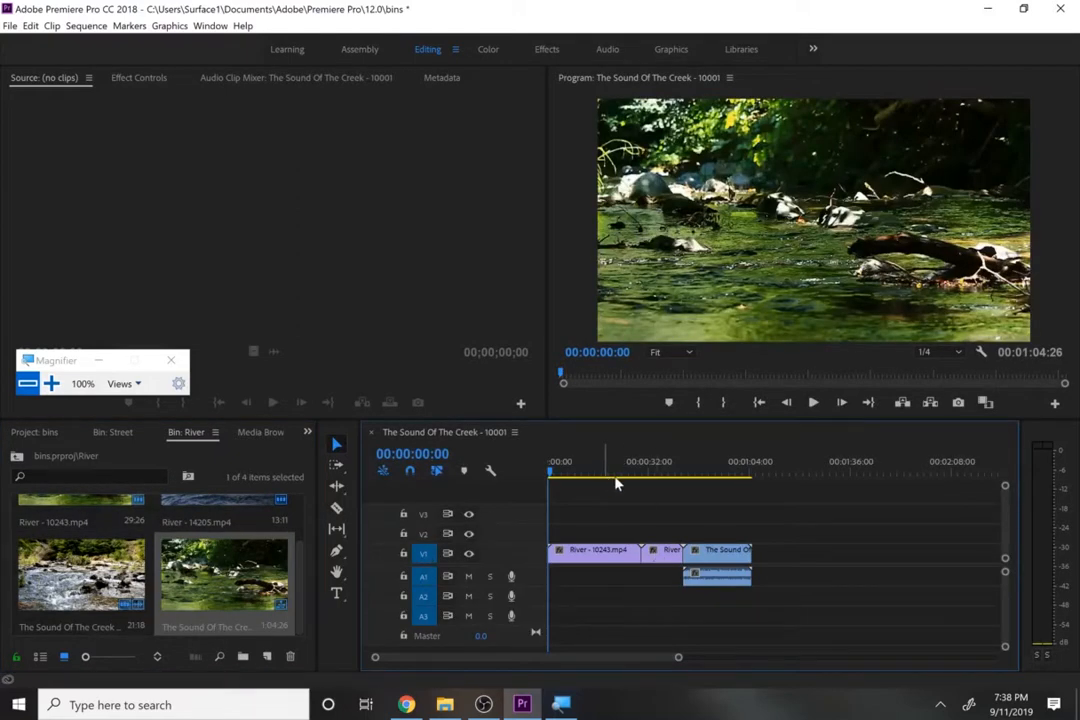
# - Trim River - 10243 to end at 00:00:07:23 with the gap closed, and delete the creek clip's audio
pyautogui.moveTo(612, 476); pyautogui.dragTo(572, 476)
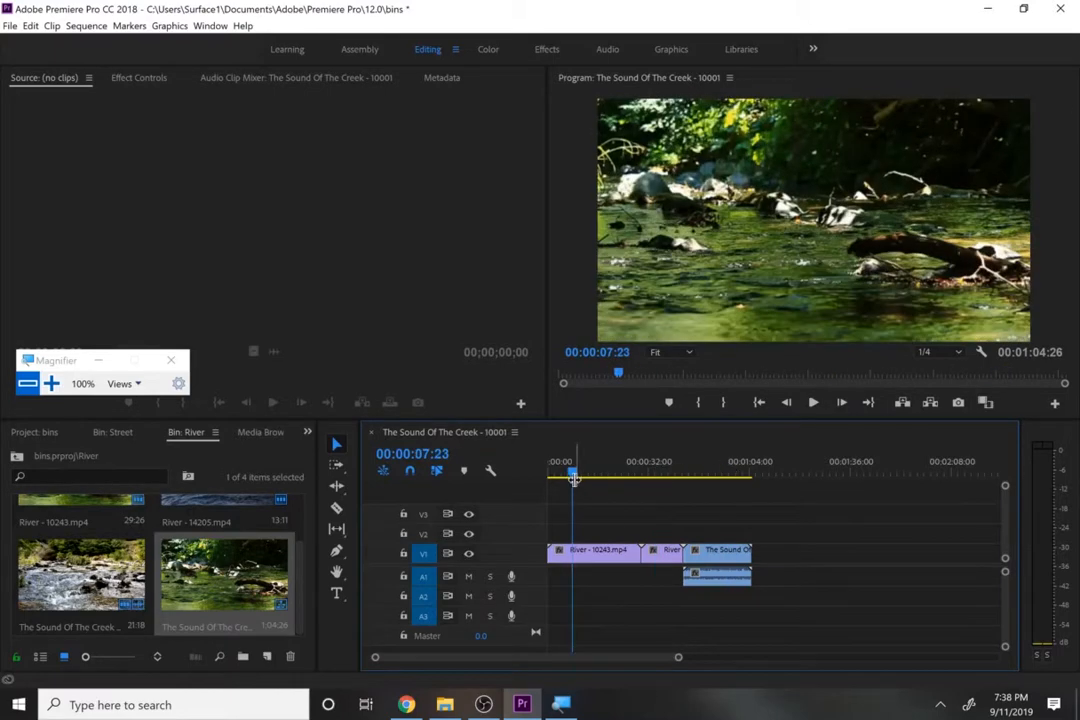
pyautogui.moveTo(640, 551); pyautogui.dragTo(566, 567)
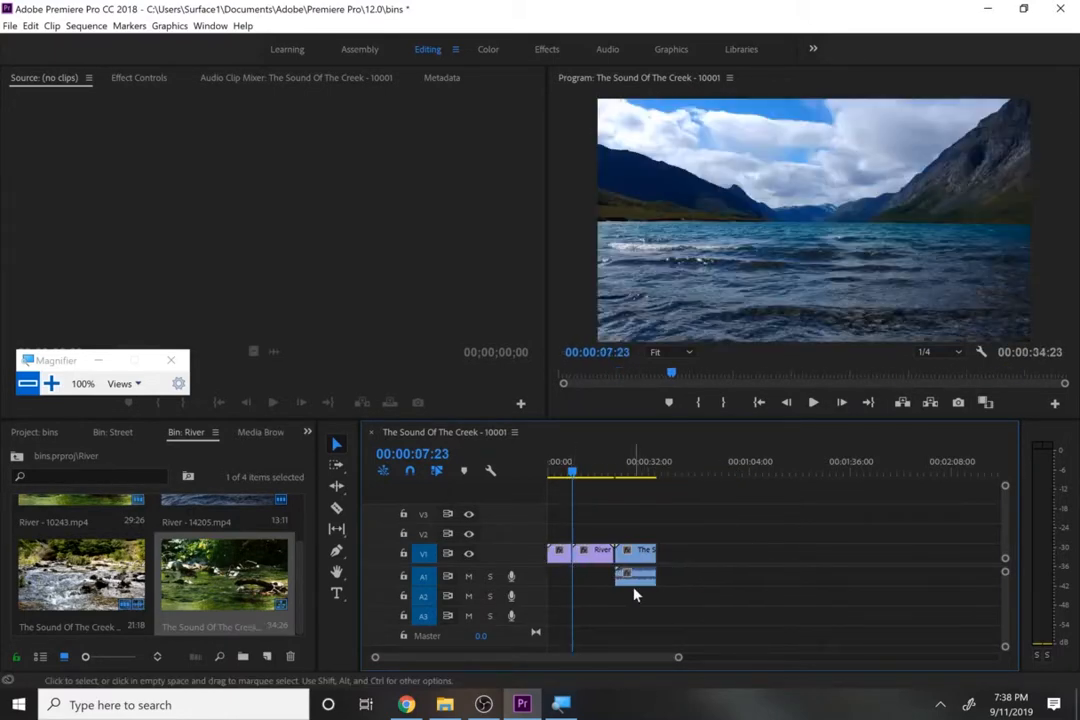
pyautogui.click(634, 582)
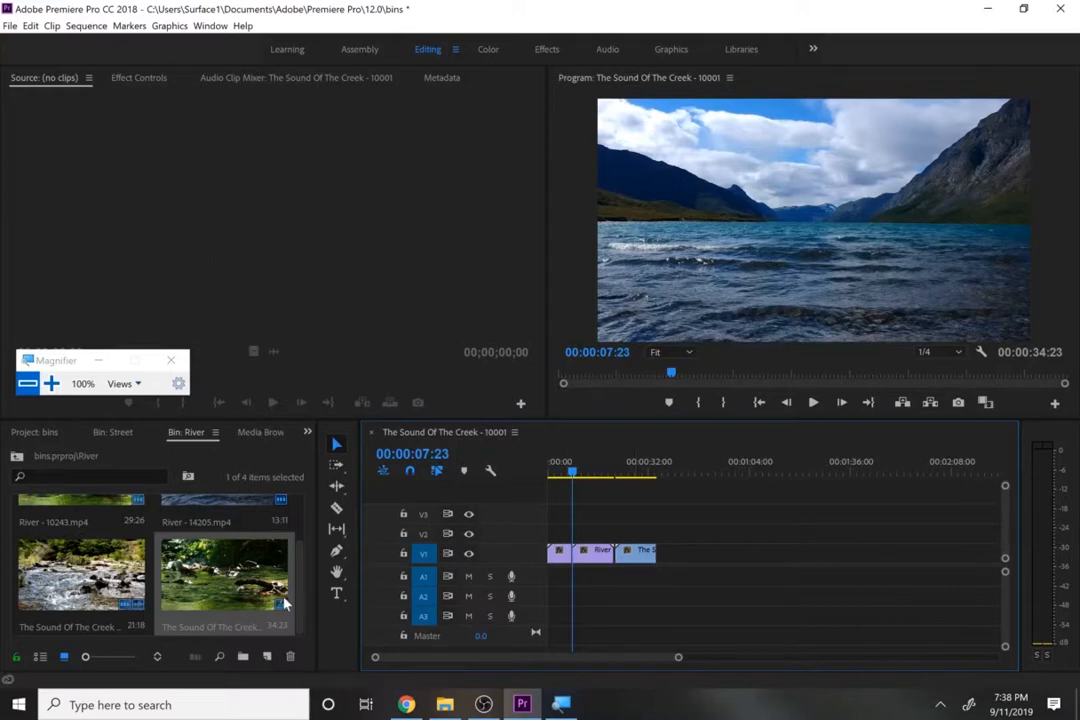
# - Check the River and Street bins in the project root and close The Sound Of The Creek - 10001 sequence
pyautogui.click(35, 433)
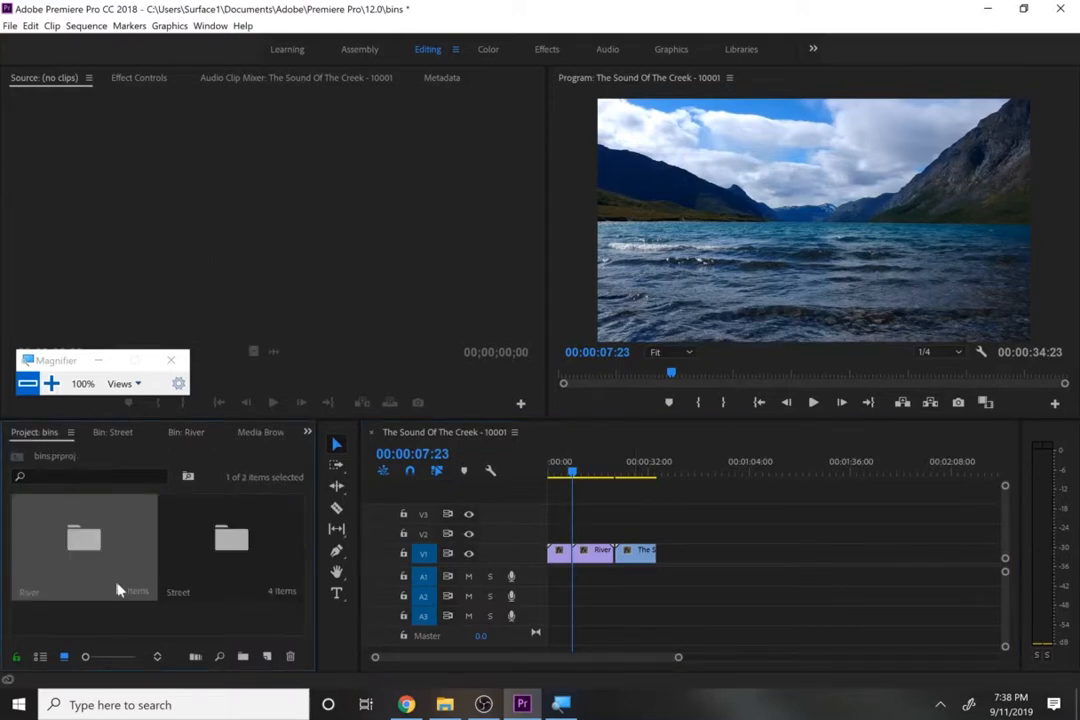
pyautogui.click(189, 568)
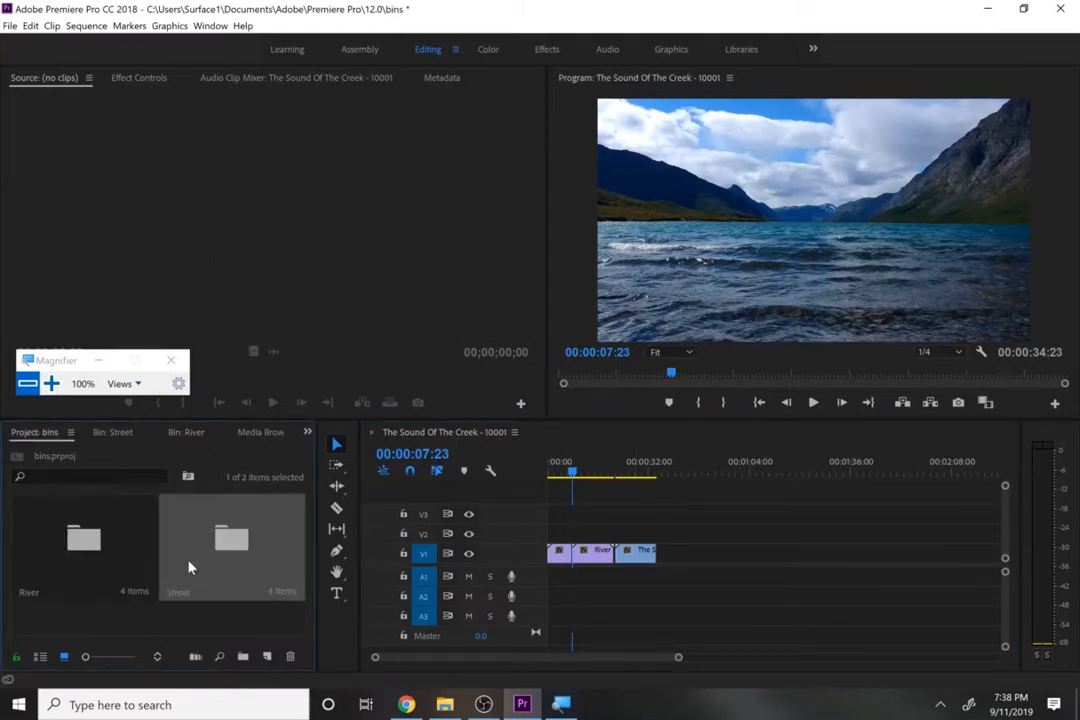
pyautogui.click(205, 622)
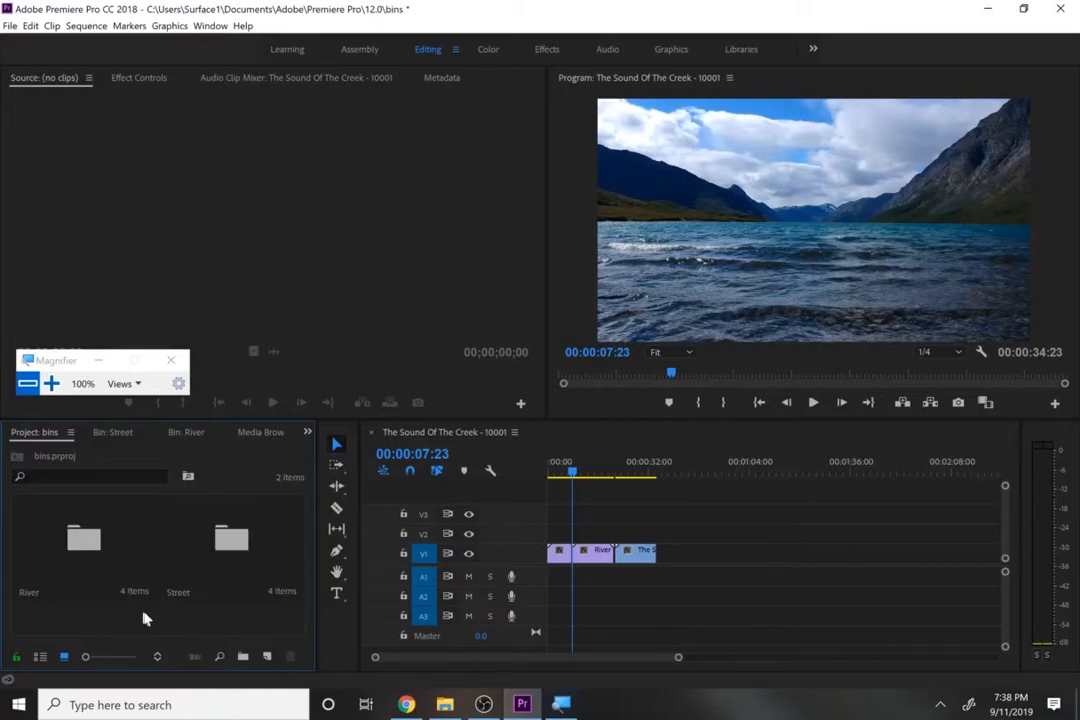
pyautogui.click(372, 433)
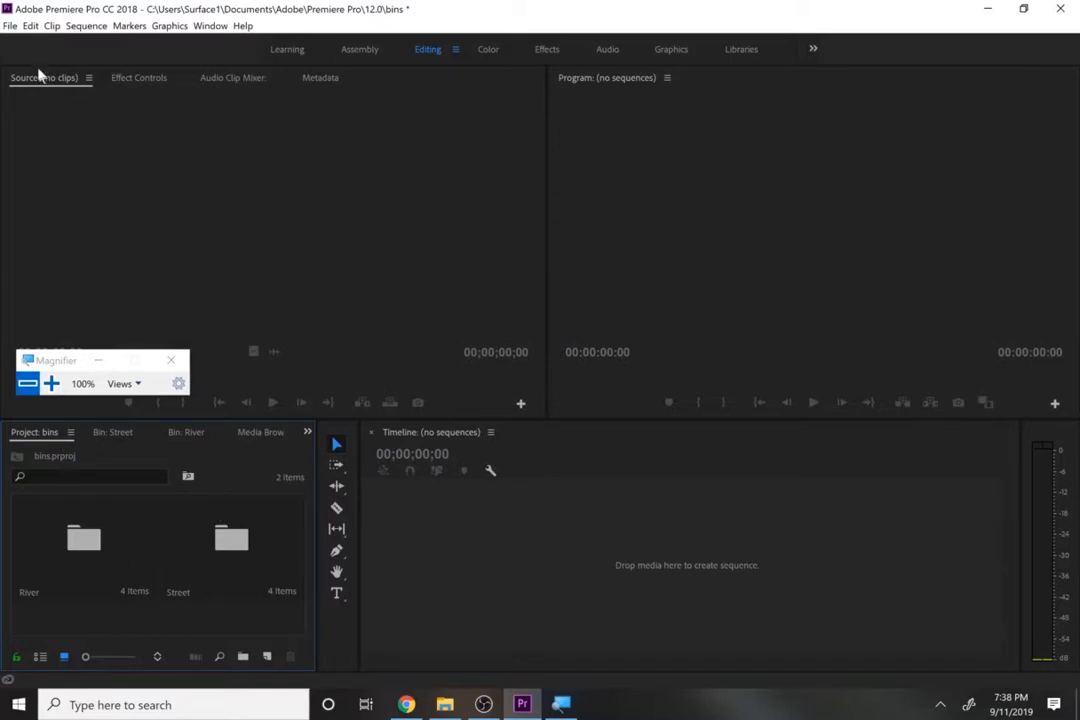
# - Create a new sequence named final sequence in the project root with the HDV 1080p24 preset
pyautogui.click(9, 25)
pyautogui.moveTo(30, 42)
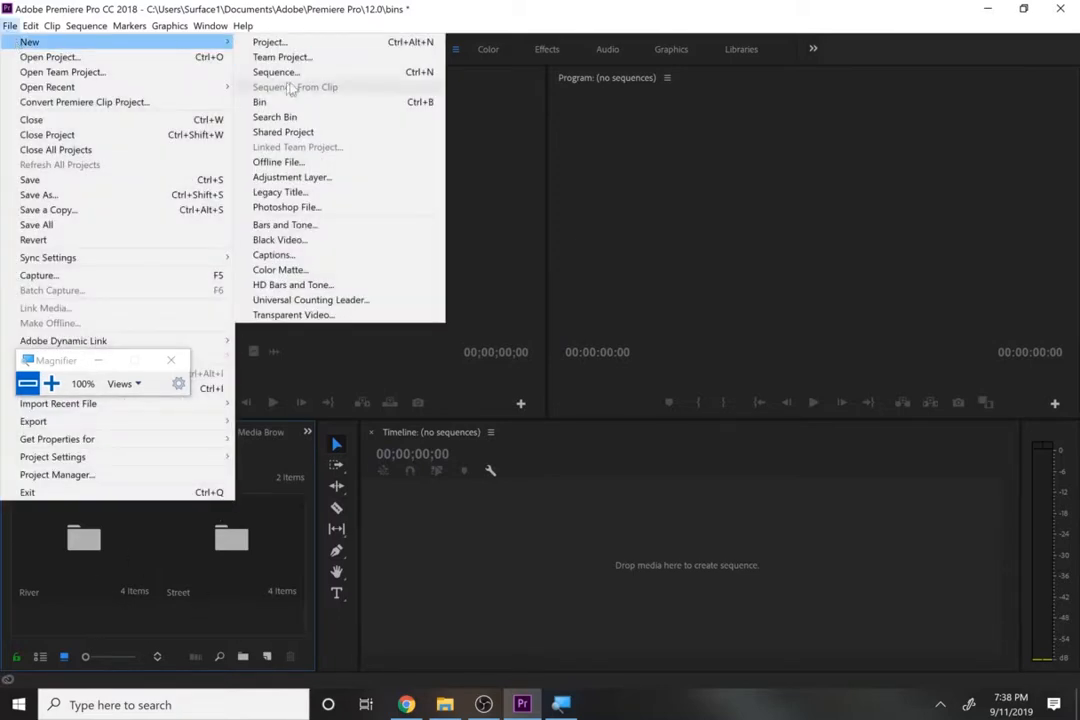
pyautogui.click(308, 76)
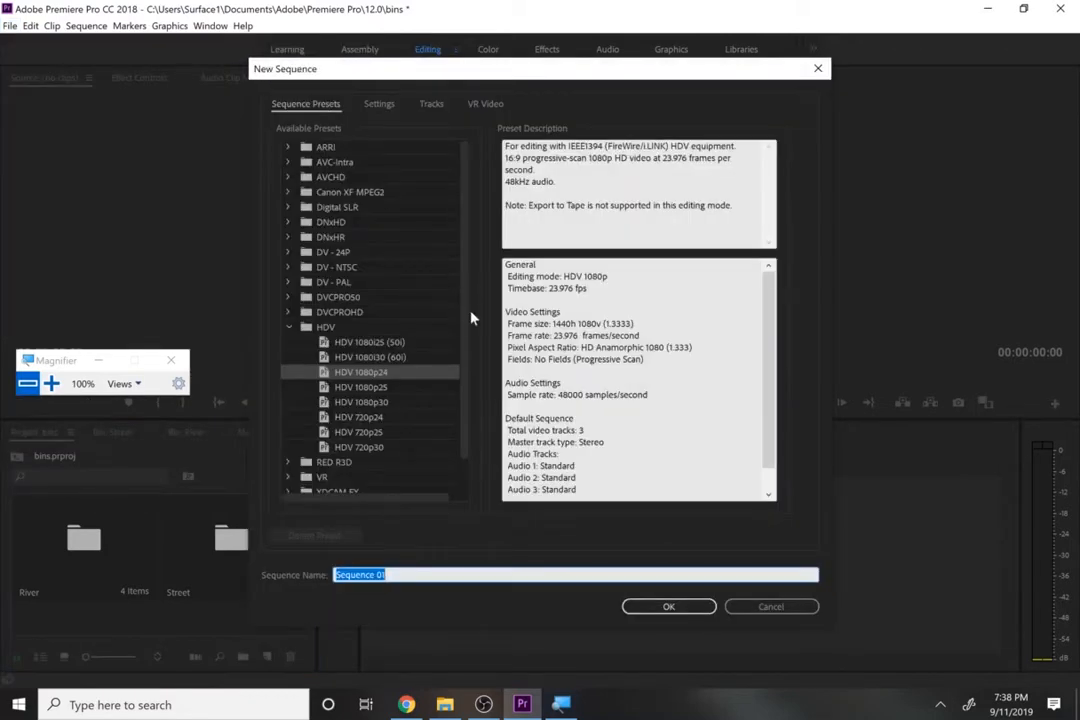
pyautogui.scroll(-1, 463, 318)
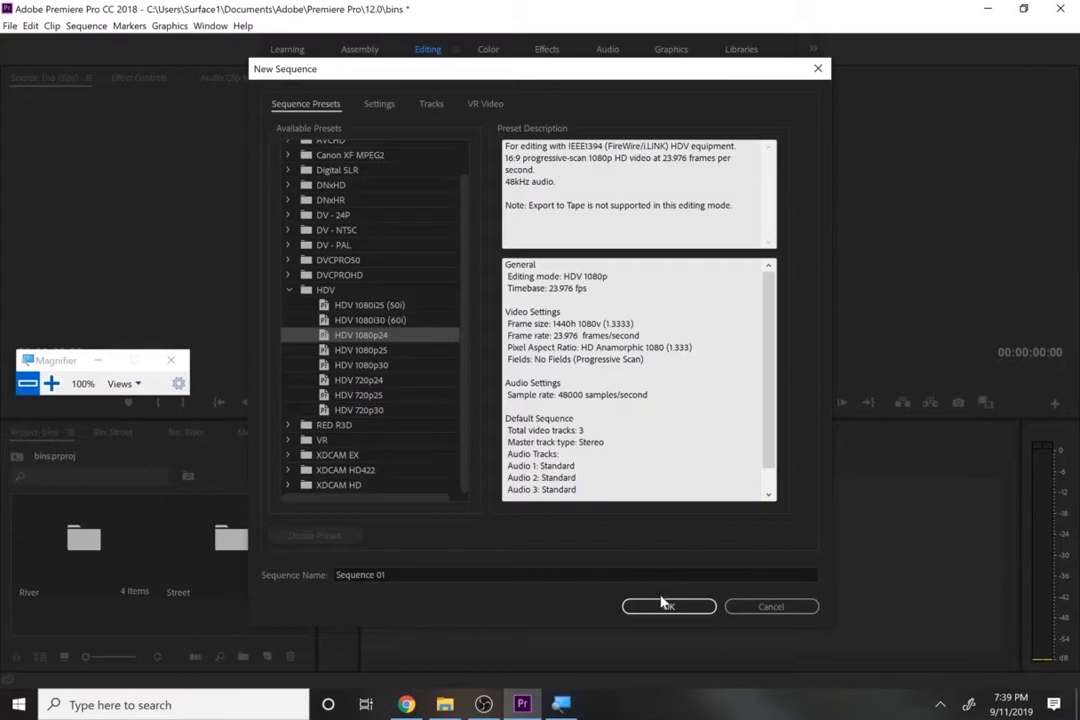
pyautogui.moveTo(411, 574); pyautogui.dragTo(222, 592)
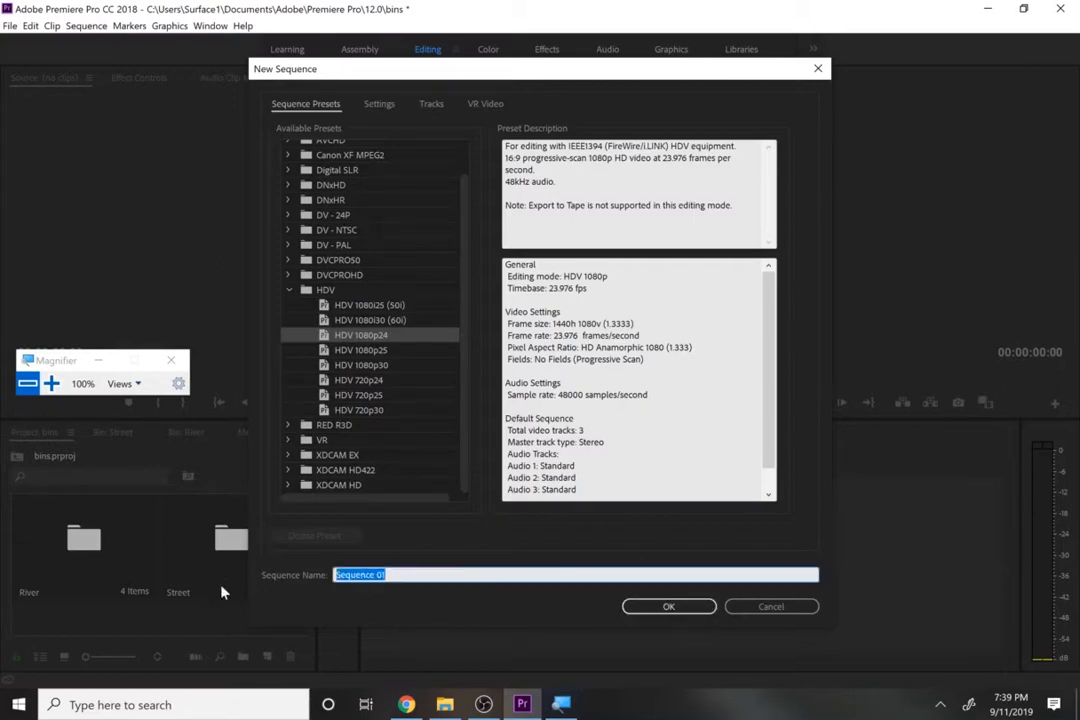
pyautogui.write('final s')
pyautogui.press('Return')
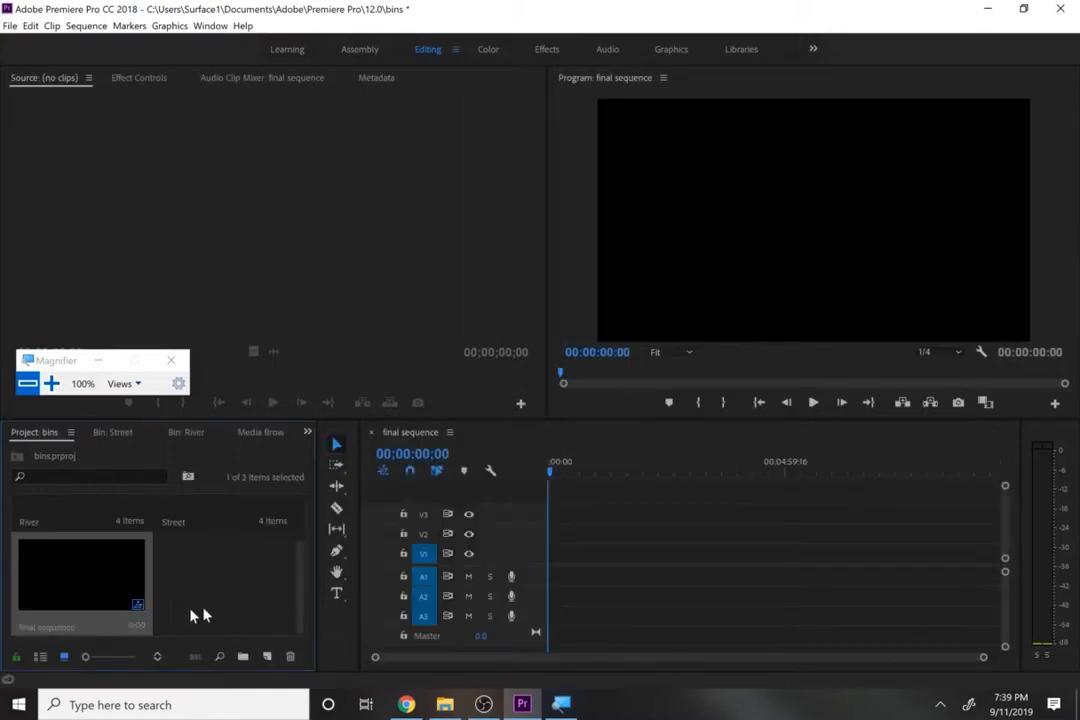
# - Rename final sequence in the project root to the surname followed by project 5
pyautogui.click(47, 630)
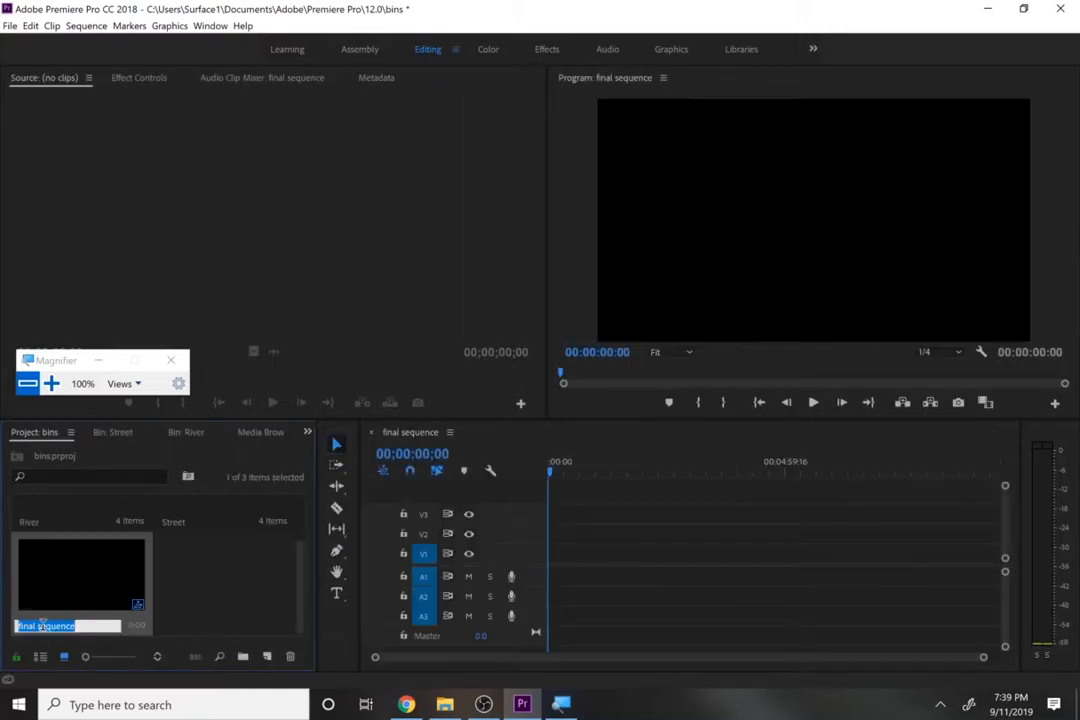
pyautogui.write('dial')
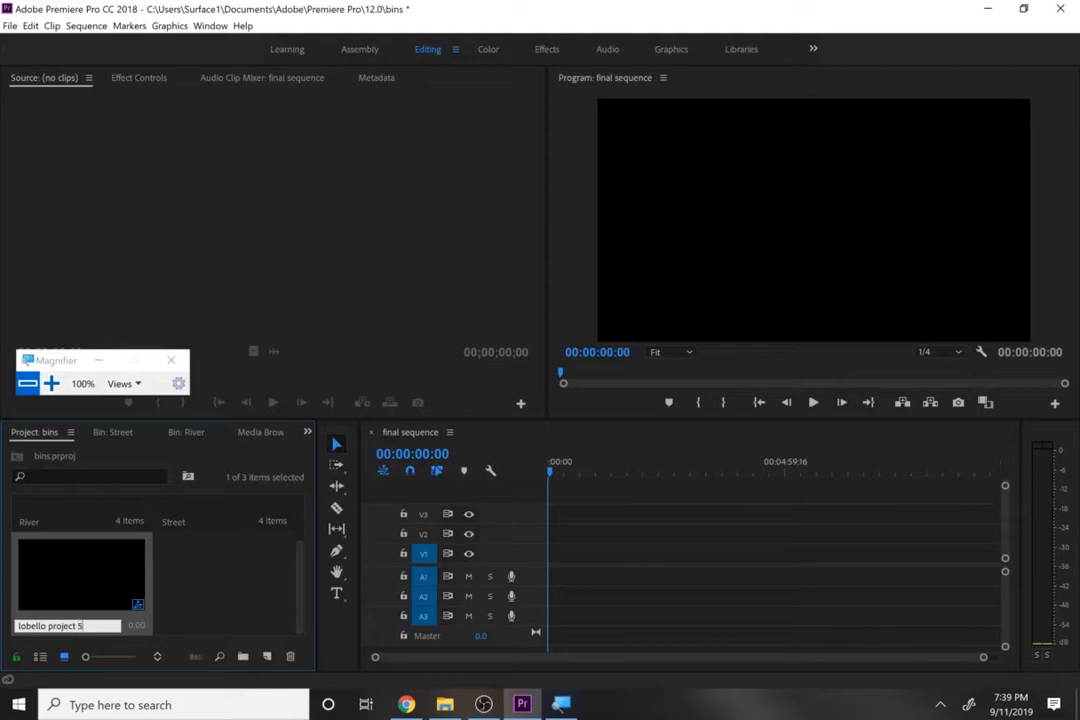
pyautogui.press('Tab')
pyautogui.click(169, 619)
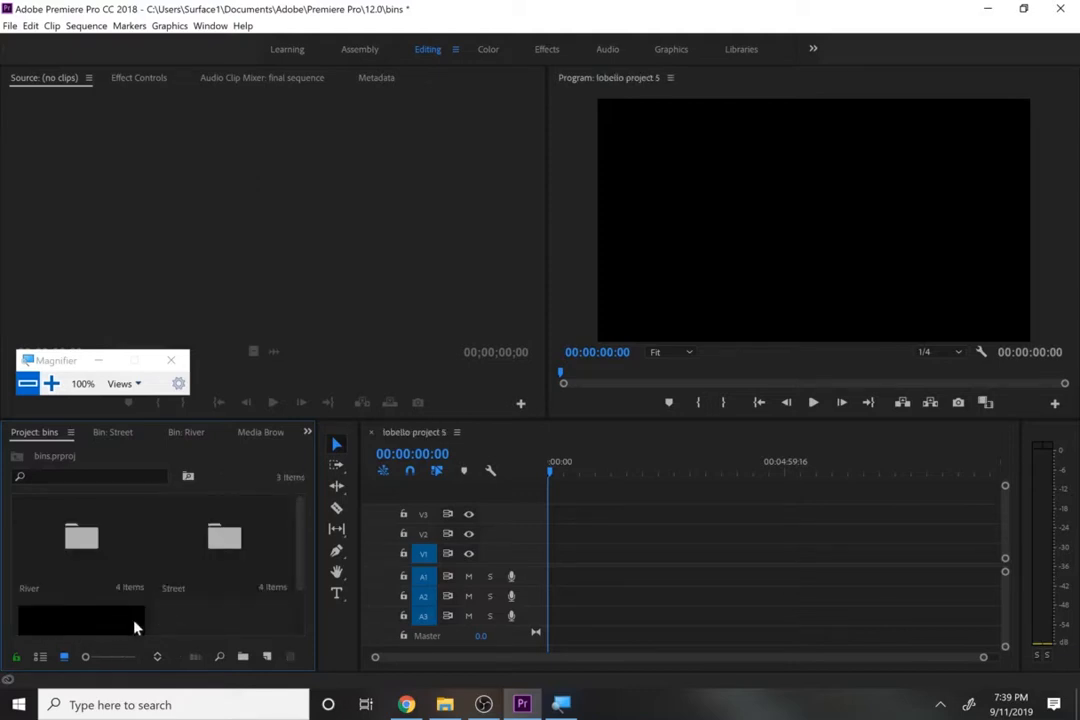
pyautogui.scroll(-1, 304, 566)
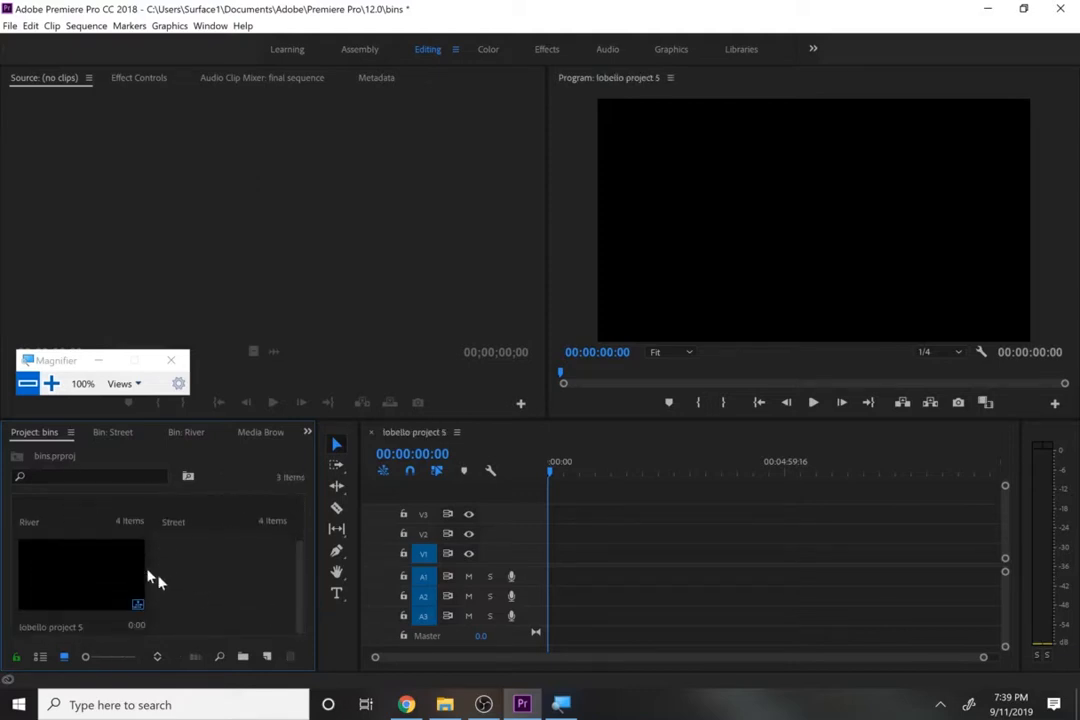
# - Place The Sound Of The Creek - 10001 sequence from the River bin at the start of V1, changing the sequence settings to match it
pyautogui.doubleClick(95, 519)
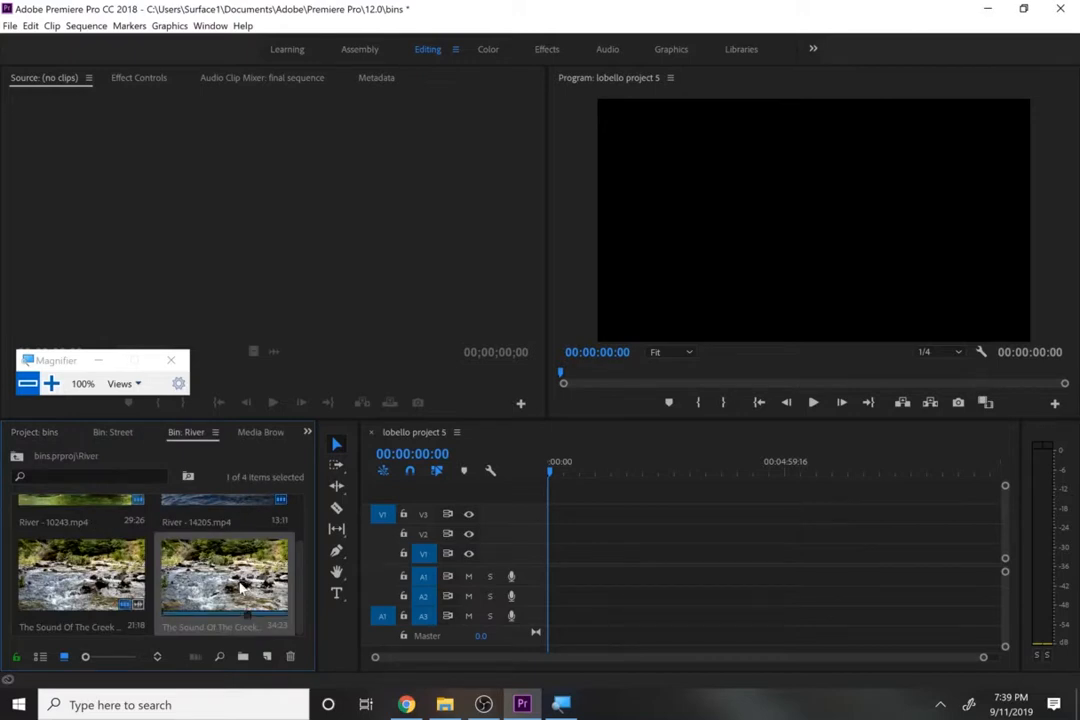
pyautogui.click(79, 578)
pyautogui.click(254, 588)
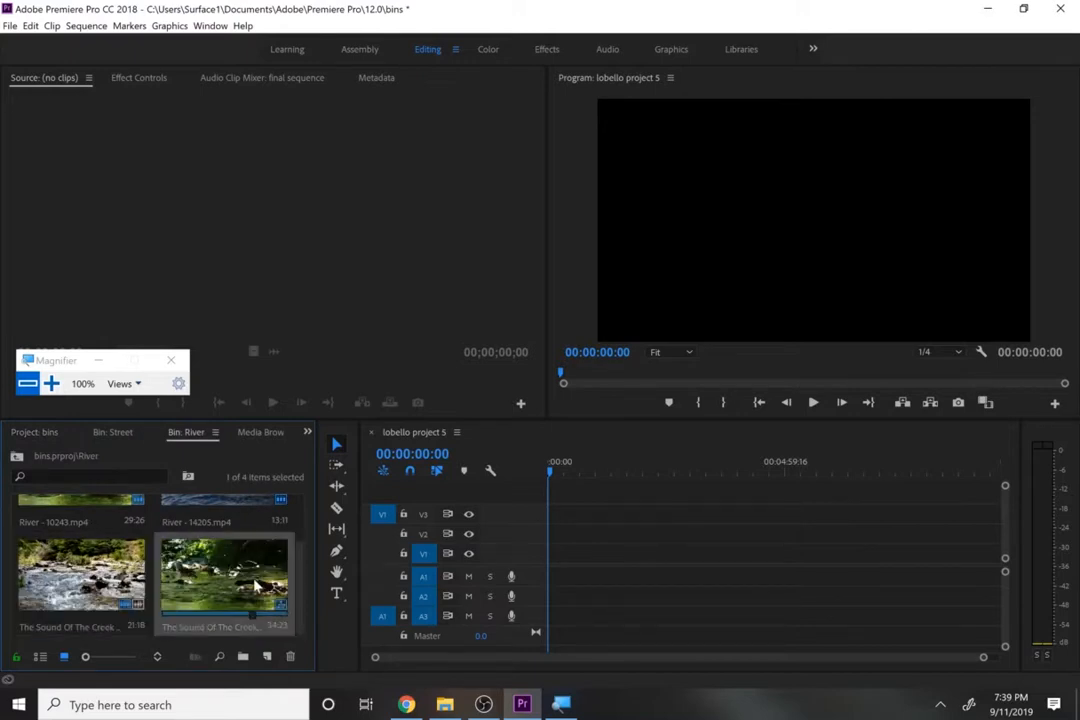
pyautogui.moveTo(213, 582); pyautogui.dragTo(548, 559)
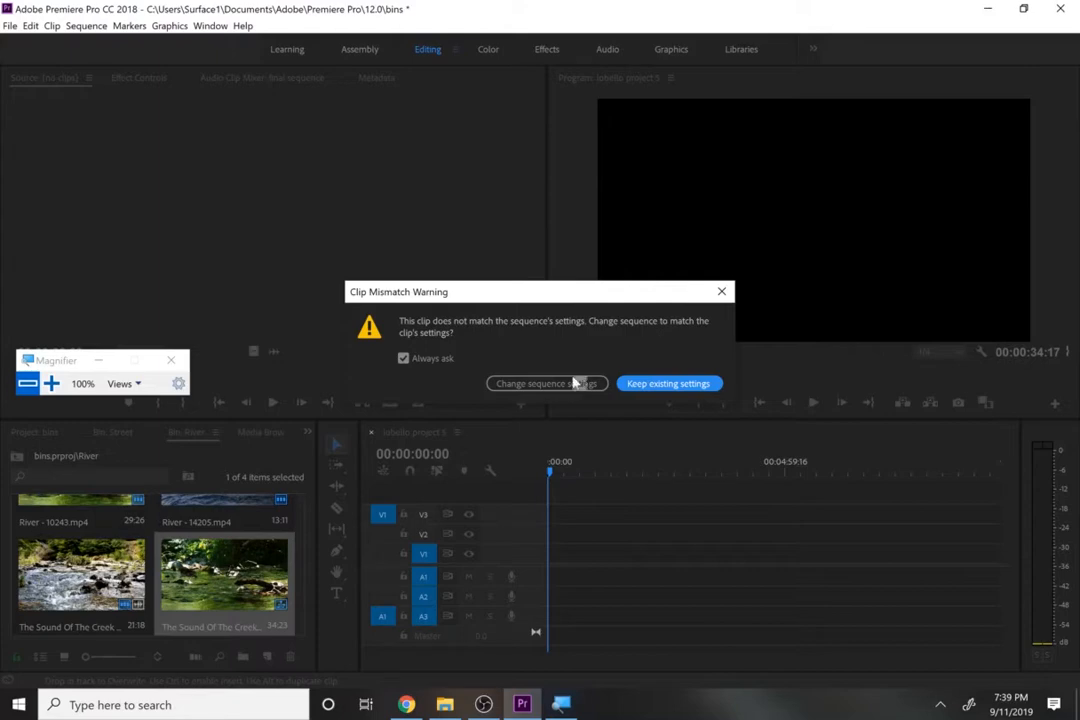
pyautogui.click(537, 384)
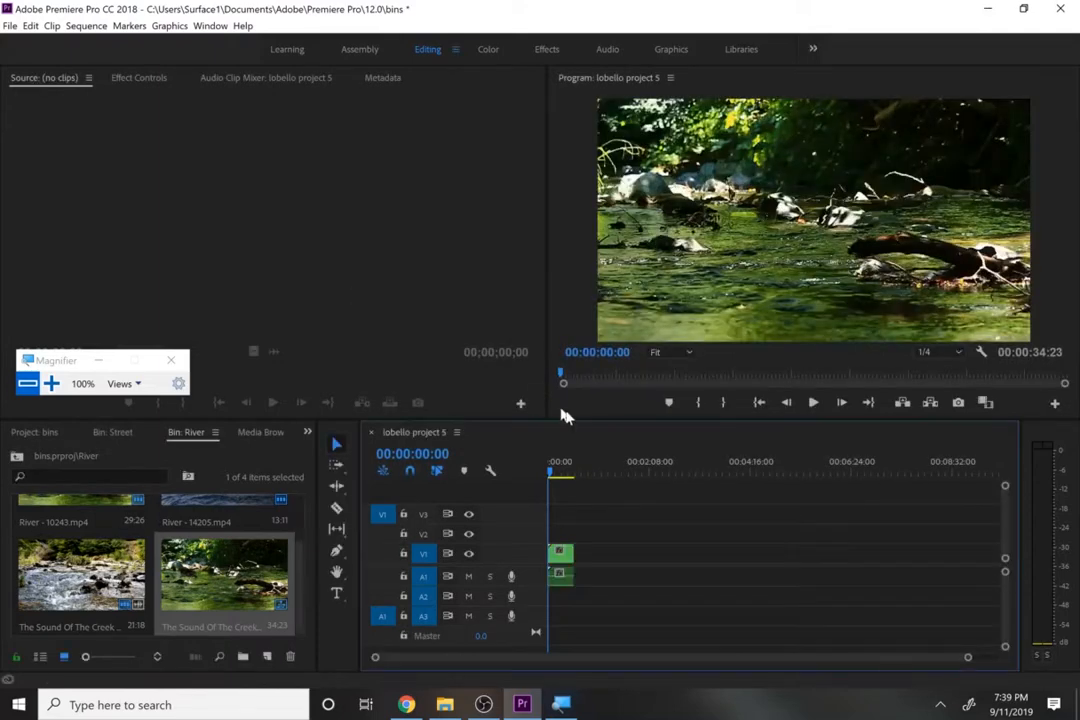
pyautogui.moveTo(559, 470); pyautogui.dragTo(563, 480)
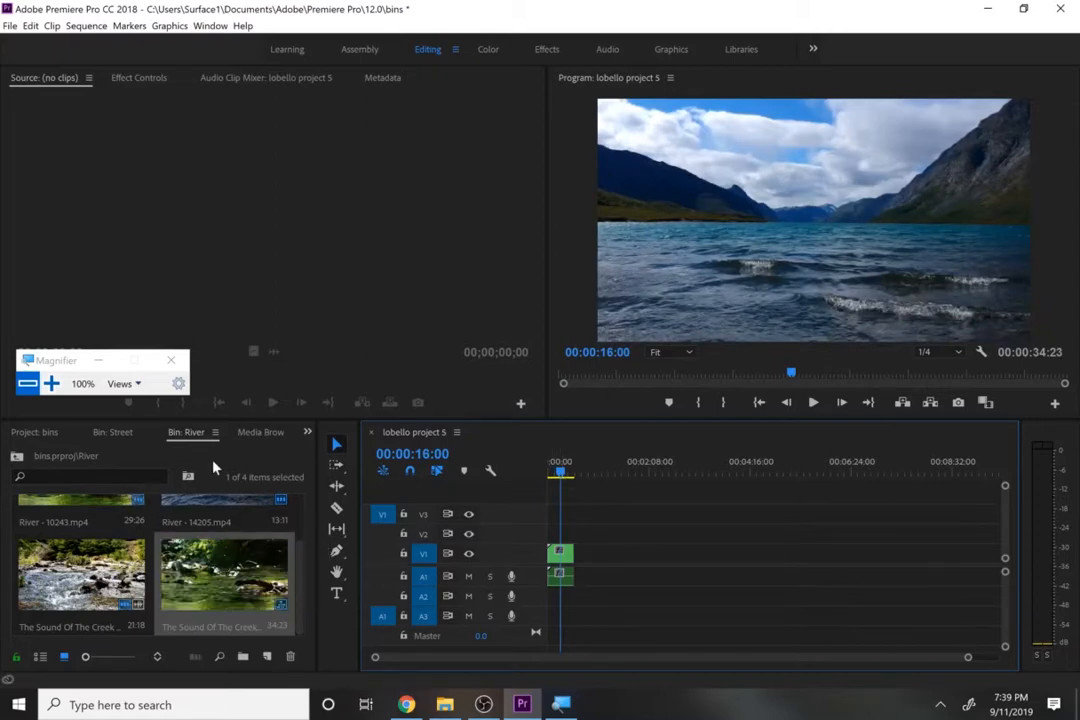
# - Add the traffic scene sequence from the Street bin directly after the creek sequence on V1 and scrub through the result
pyautogui.click(113, 432)
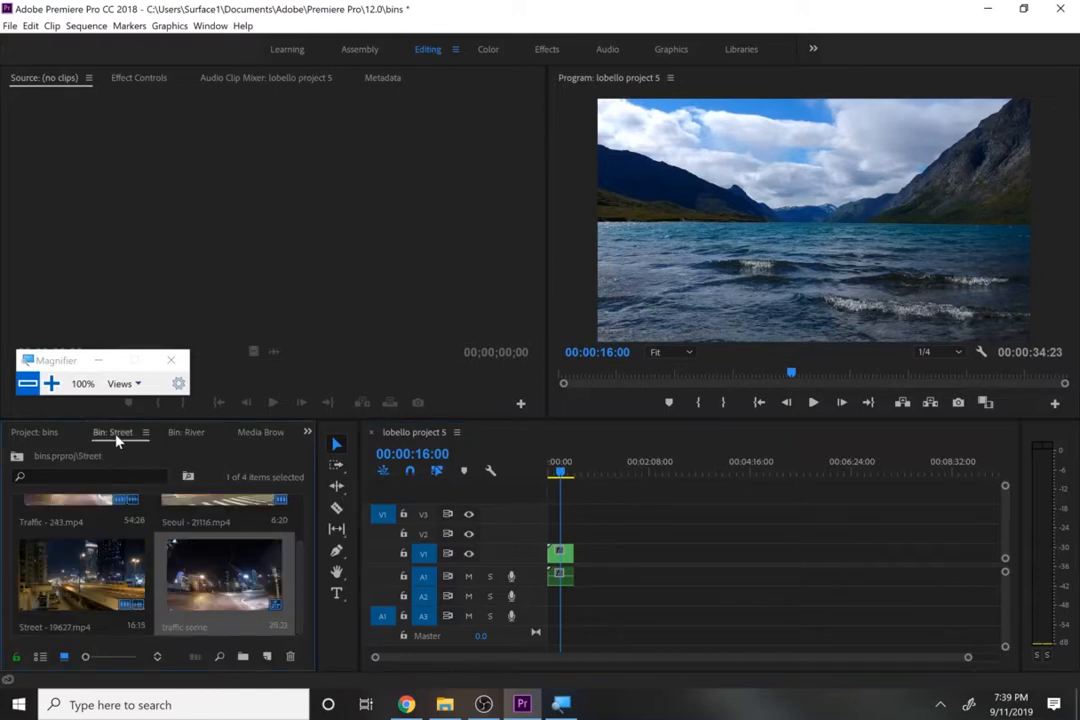
pyautogui.moveTo(225, 575); pyautogui.dragTo(560, 552)
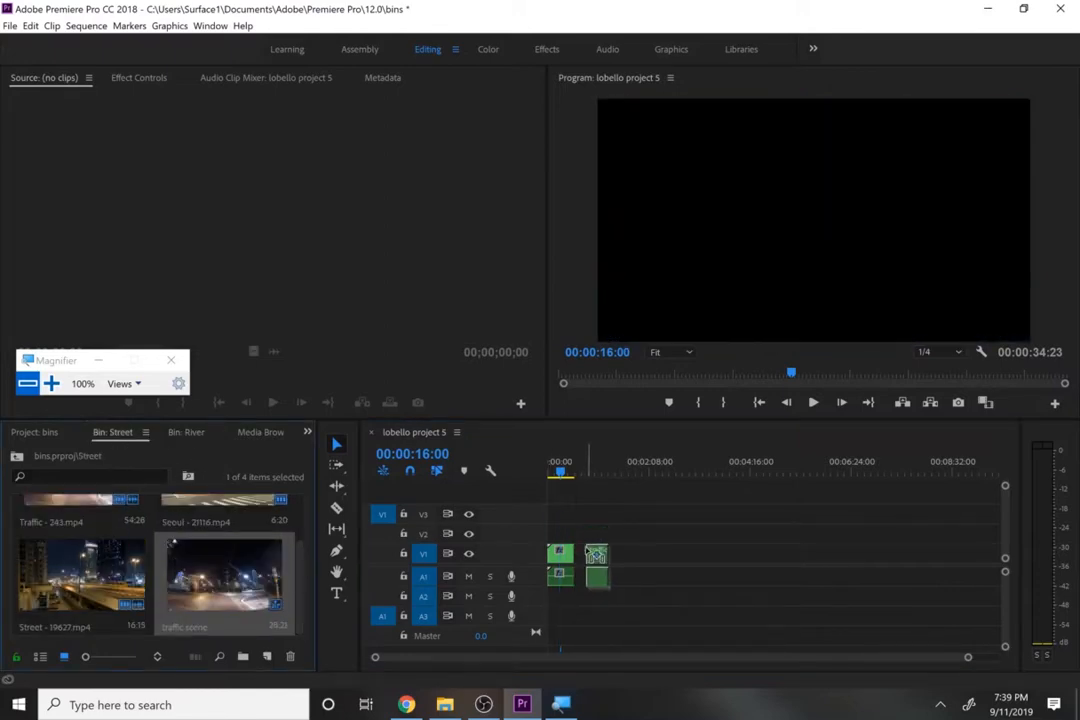
pyautogui.click(585, 475)
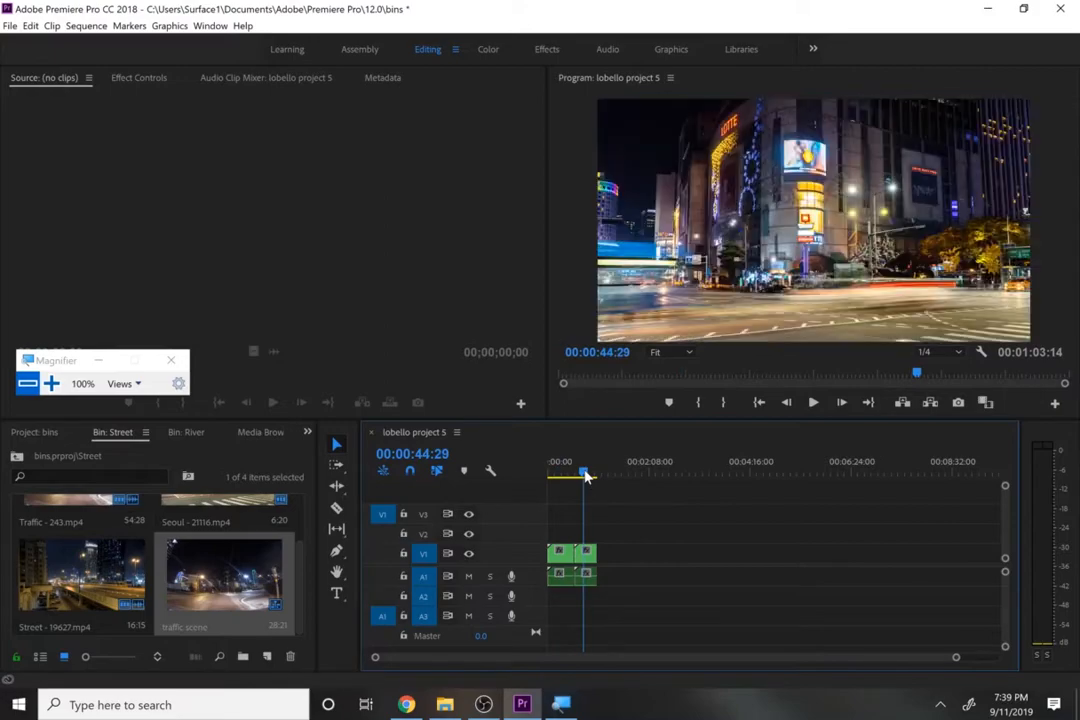
pyautogui.moveTo(585, 475); pyautogui.dragTo(550, 483)
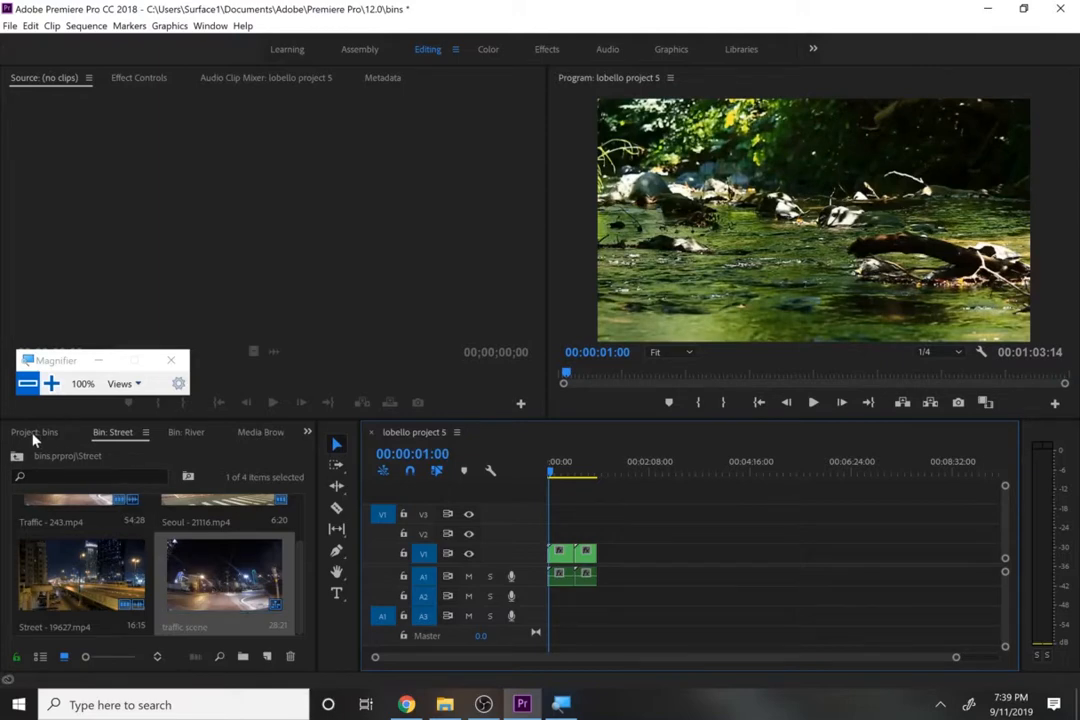
# - Check the combined sequence in the project root and examine the nested creek part in the timeline
pyautogui.click(35, 433)
pyautogui.click(198, 604)
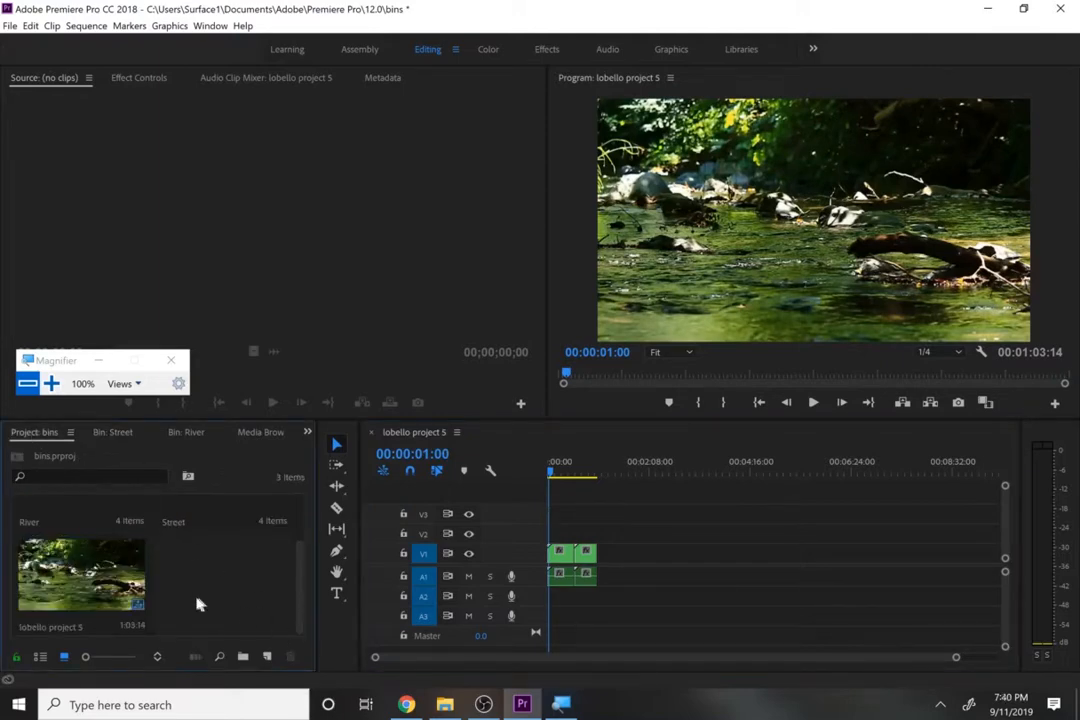
pyautogui.click(97, 606)
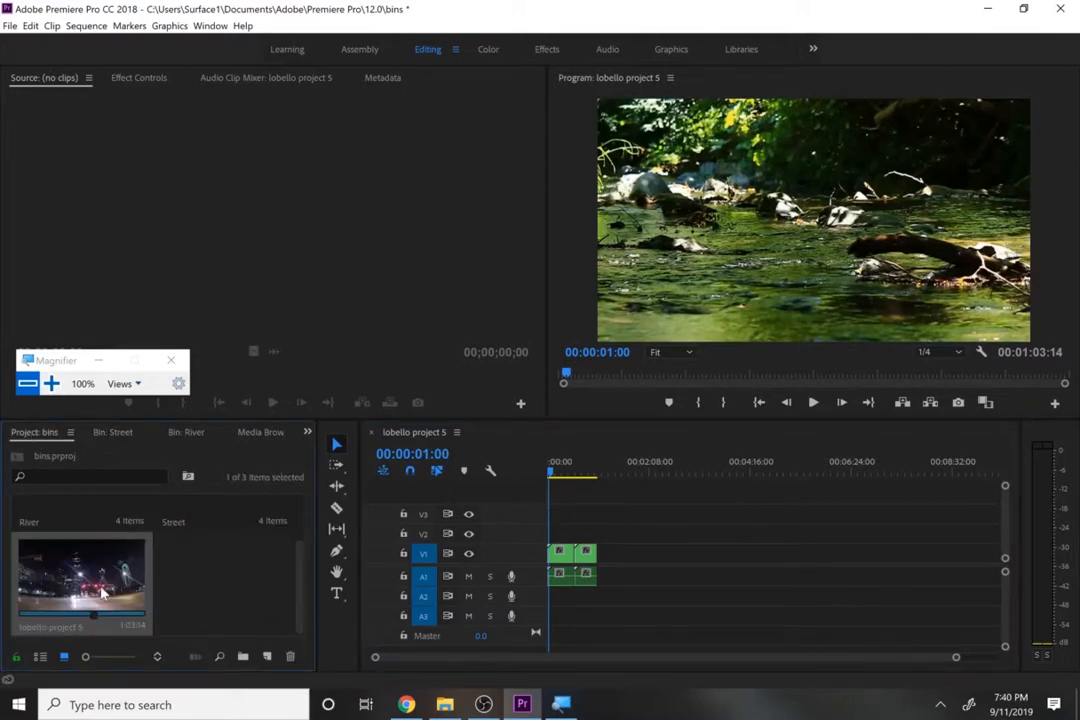
pyautogui.click(181, 571)
pyautogui.click(110, 575)
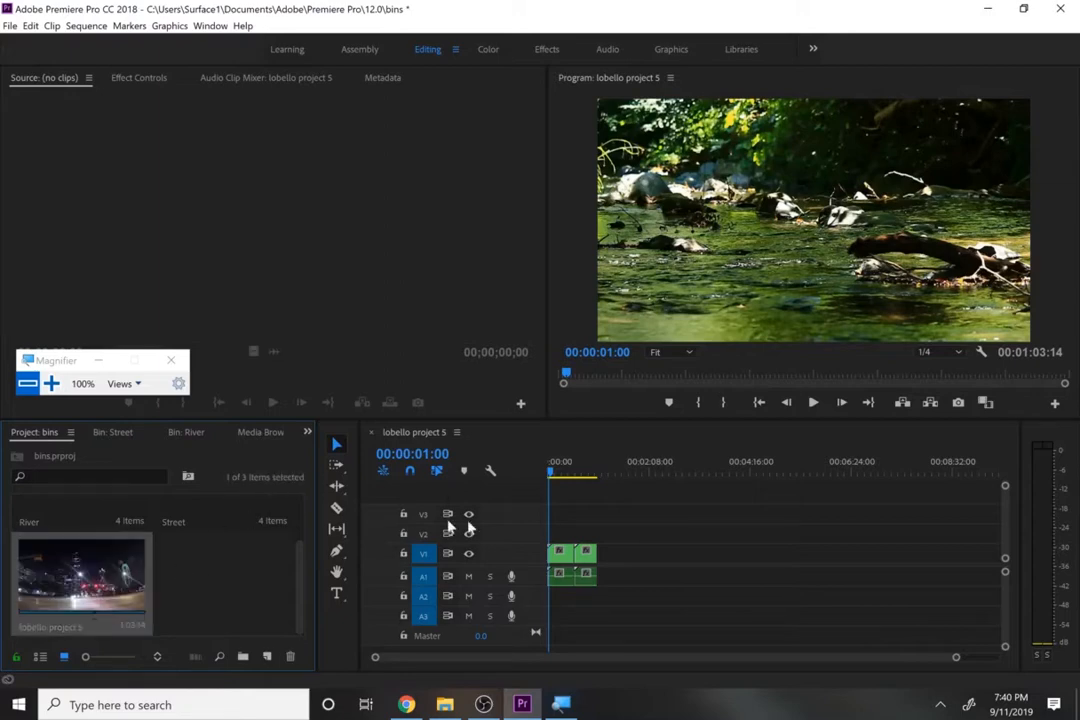
pyautogui.click(562, 559)
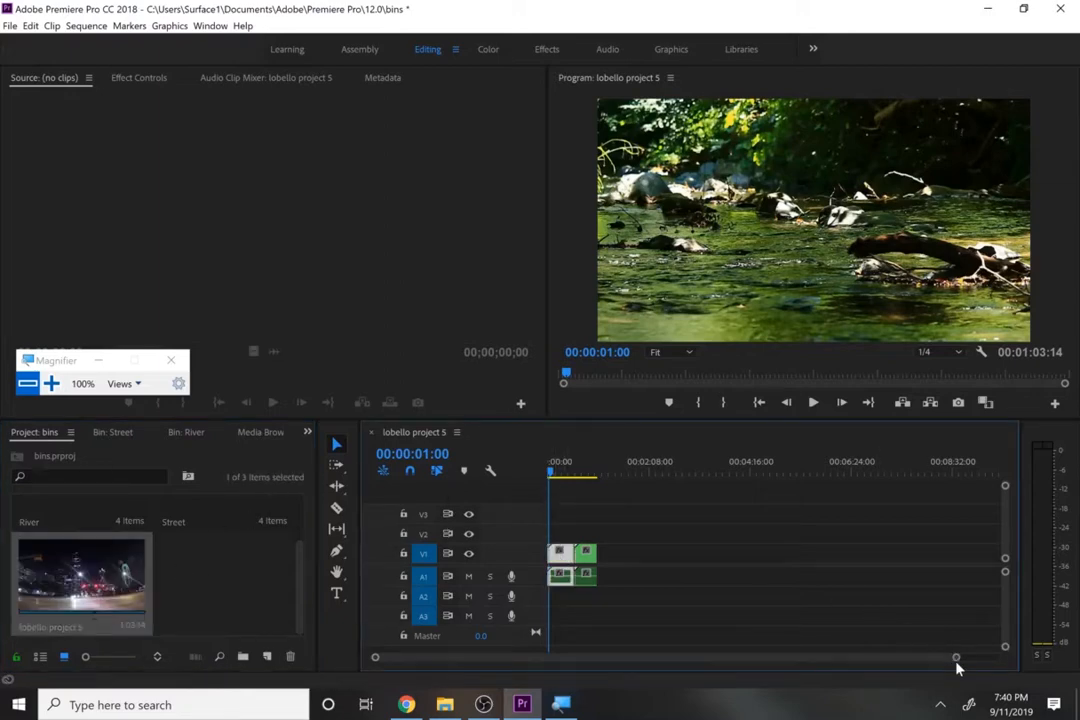
pyautogui.moveTo(951, 667); pyautogui.dragTo(822, 686)
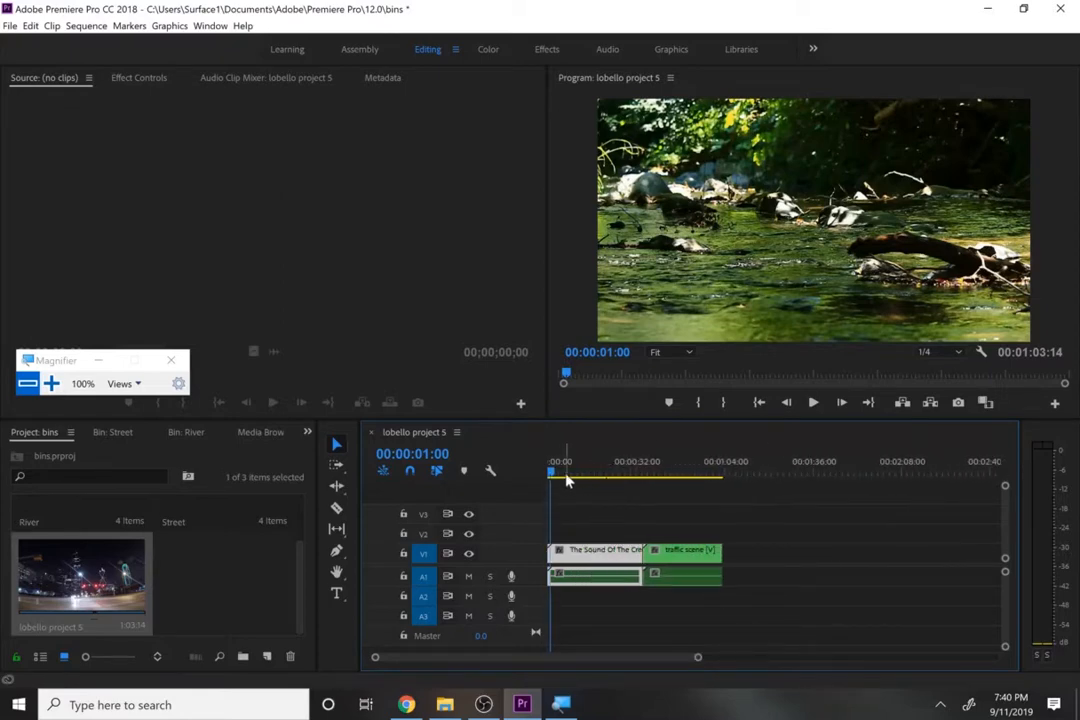
pyautogui.moveTo(562, 473); pyautogui.dragTo(595, 473)
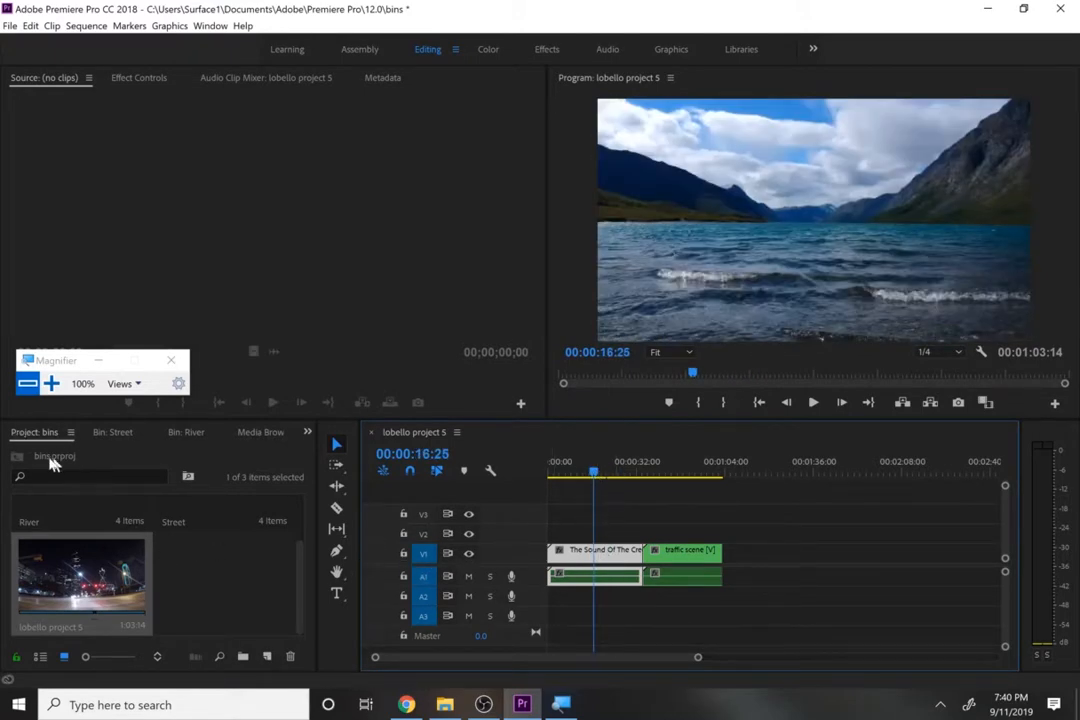
pyautogui.click(231, 589)
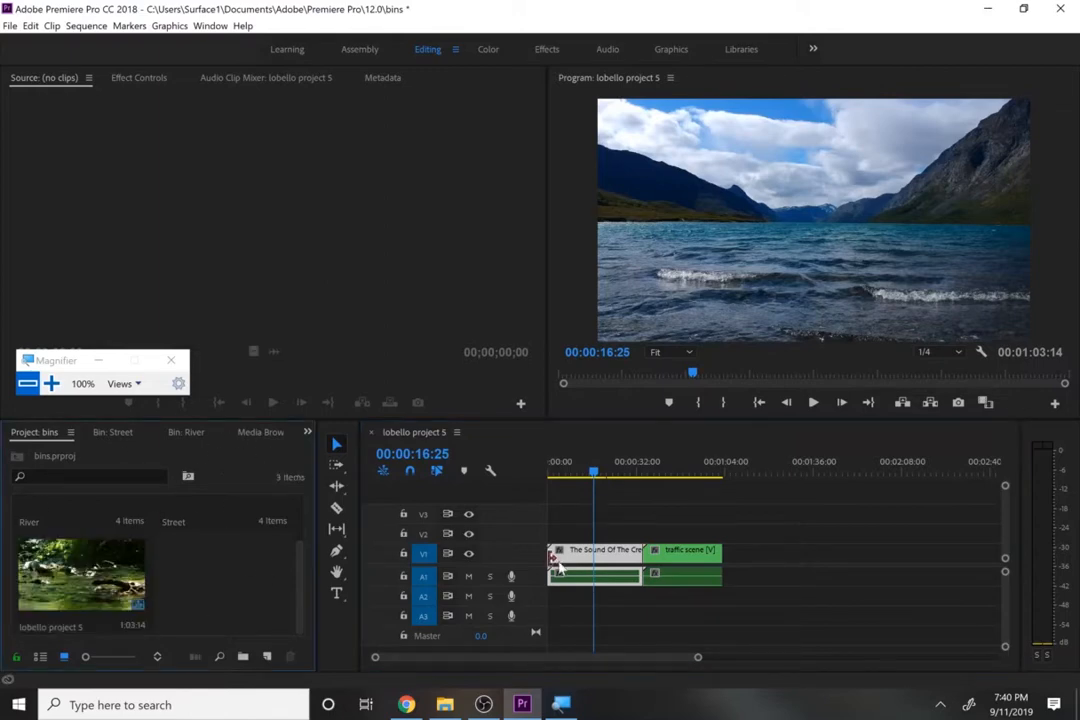
# - In the nested The Sound Of The Creek - 10001 sequence, move the creek clip against River - 14205.mp4 to close the gap, and close the sequence
pyautogui.doubleClick(612, 553)
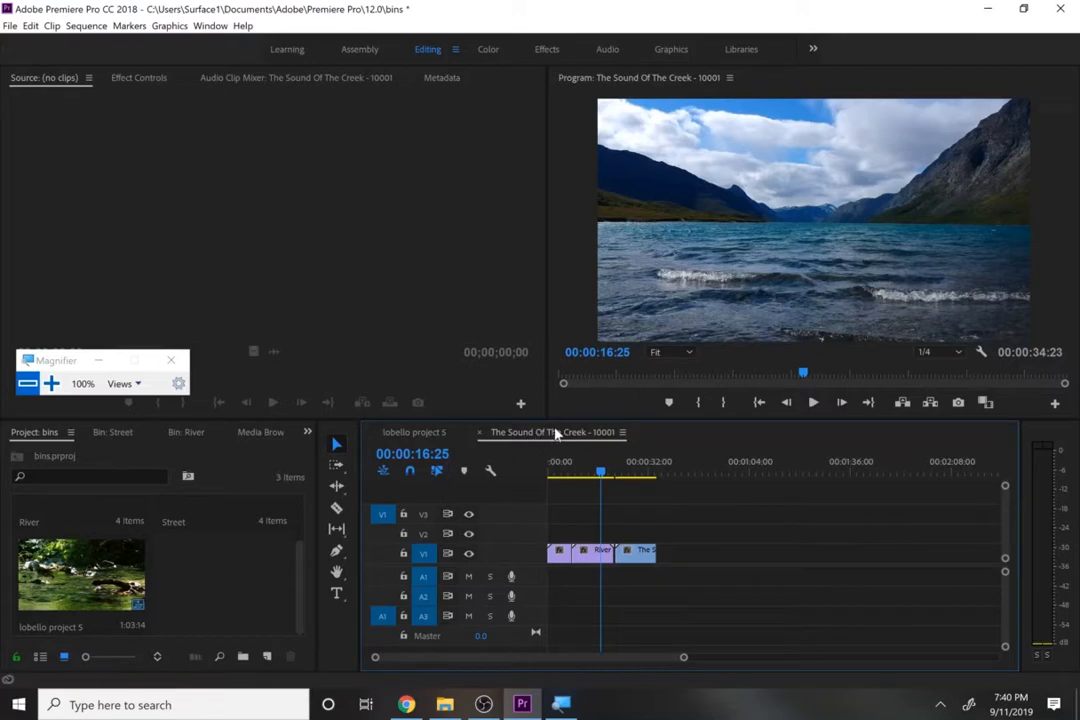
pyautogui.moveTo(683, 657); pyautogui.dragTo(620, 656)
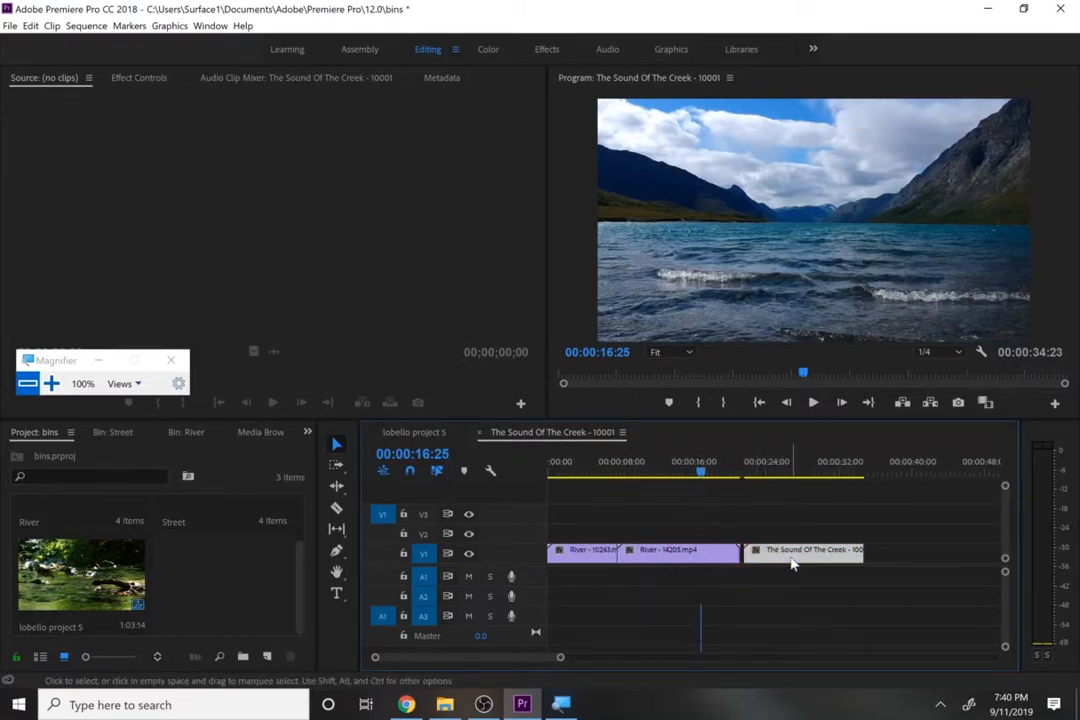
pyautogui.moveTo(756, 556); pyautogui.dragTo(761, 556)
pyautogui.moveTo(752, 474); pyautogui.dragTo(700, 476)
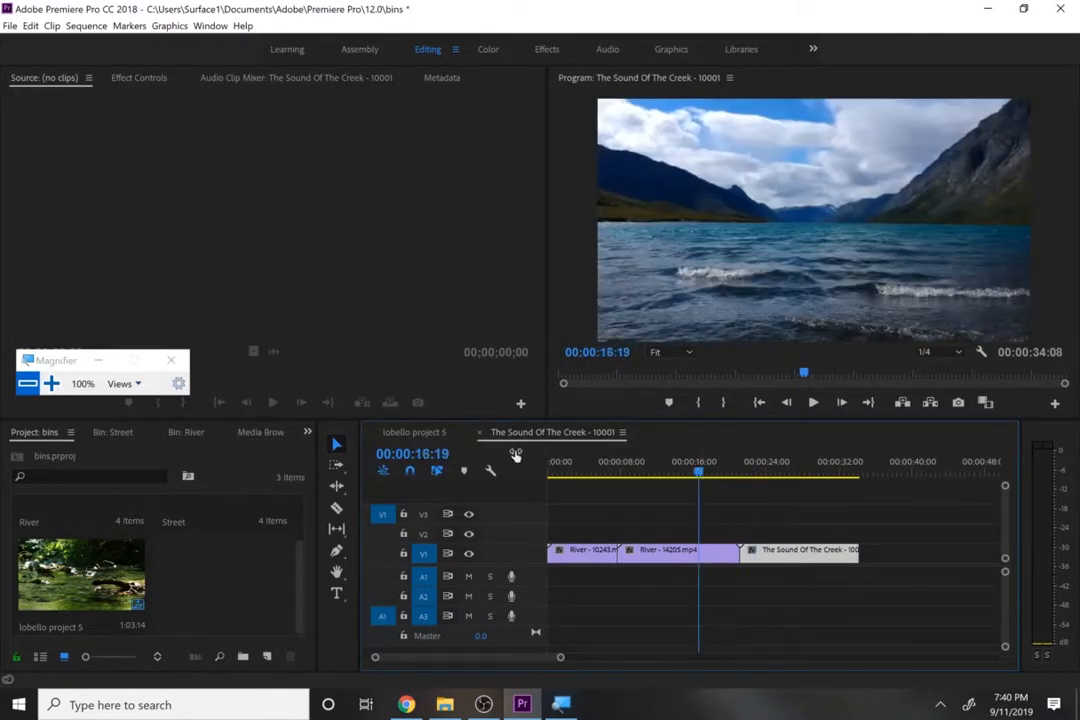
pyautogui.click(480, 433)
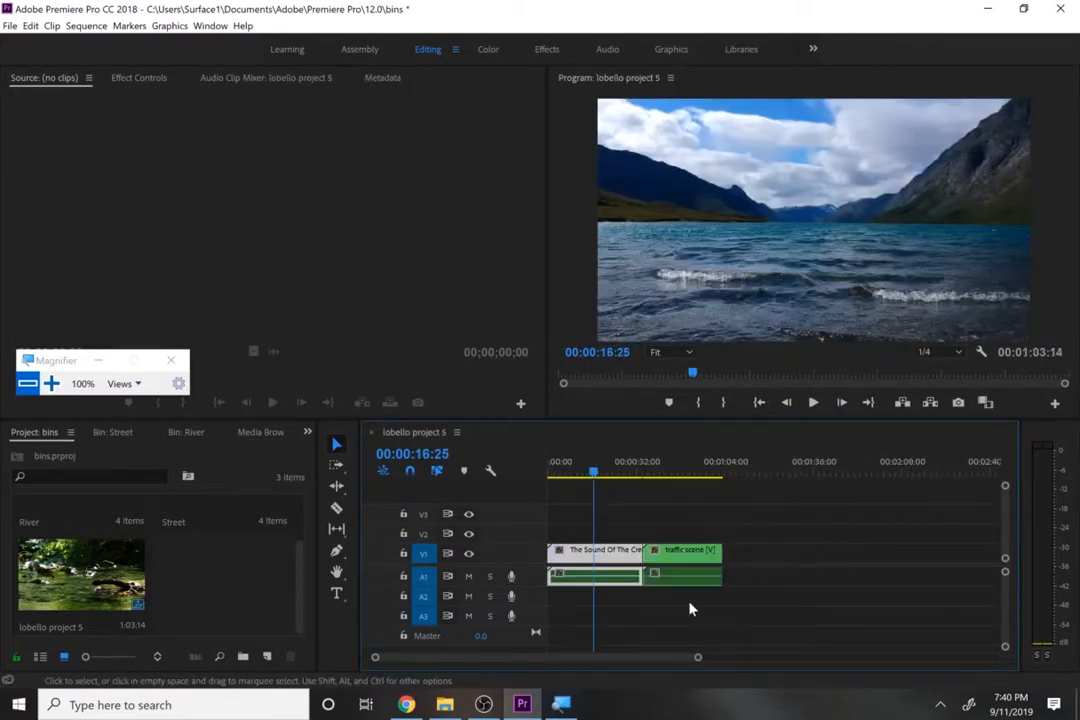
# - Trim the empty end of the nested creek sequence in the combined timeline so it ends at 00:00:34:08
pyautogui.moveTo(640, 478)
pyautogui.mouseDown()
pyautogui.moveTo(650, 483)
pyautogui.moveTo(632, 477)
pyautogui.mouseUp()
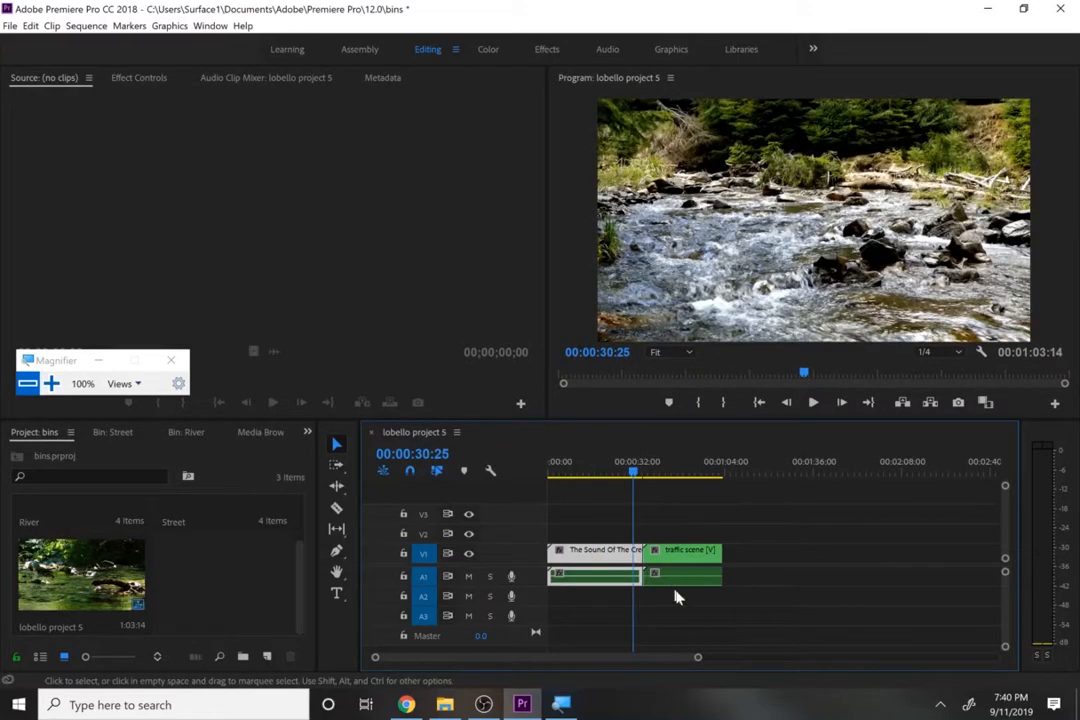
pyautogui.moveTo(699, 660); pyautogui.dragTo(422, 660)
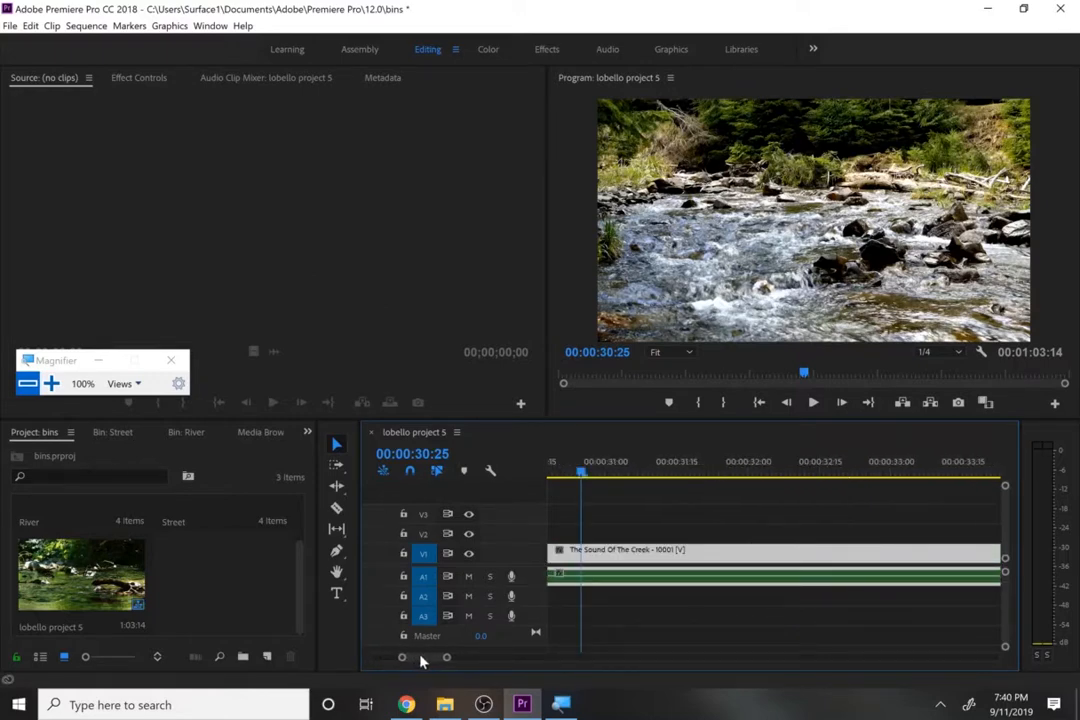
pyautogui.press('Down')
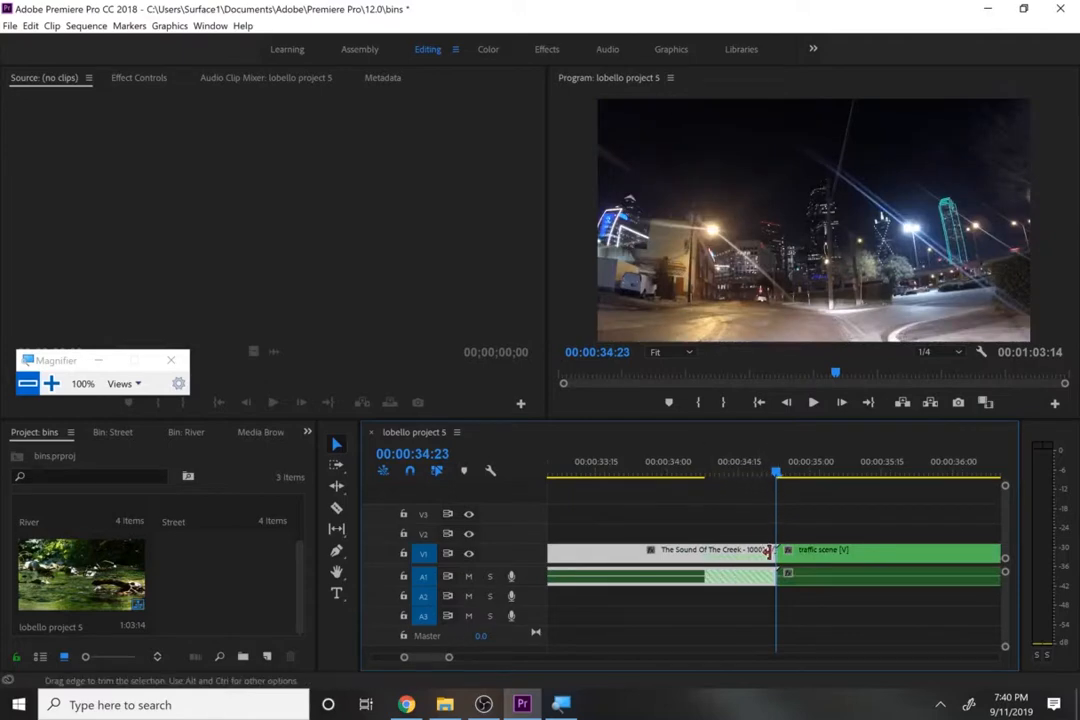
pyautogui.click(710, 476)
pyautogui.moveTo(710, 476); pyautogui.dragTo(706, 472)
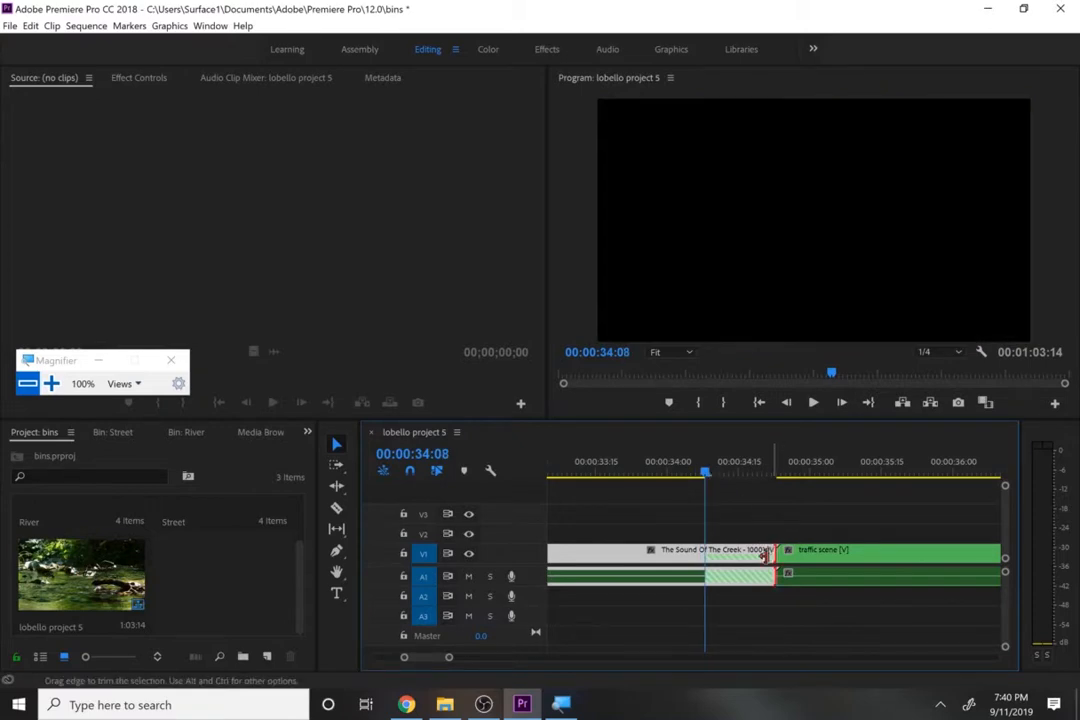
pyautogui.moveTo(771, 550); pyautogui.dragTo(705, 560)
# - Ripple delete the gap between the nested creek sequence and traffic scene, and scrub back to the start of the timeline
pyautogui.click(735, 561)
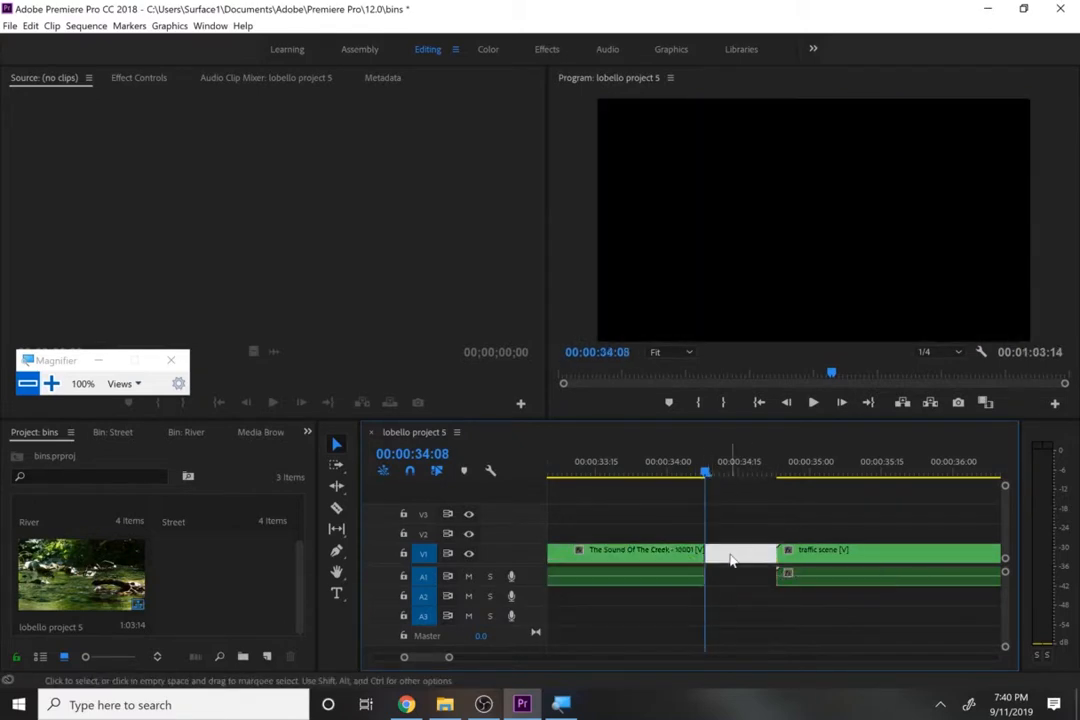
pyautogui.rightClick(735, 561)
pyautogui.click(745, 564)
pyautogui.moveTo(680, 461); pyautogui.dragTo(657, 462)
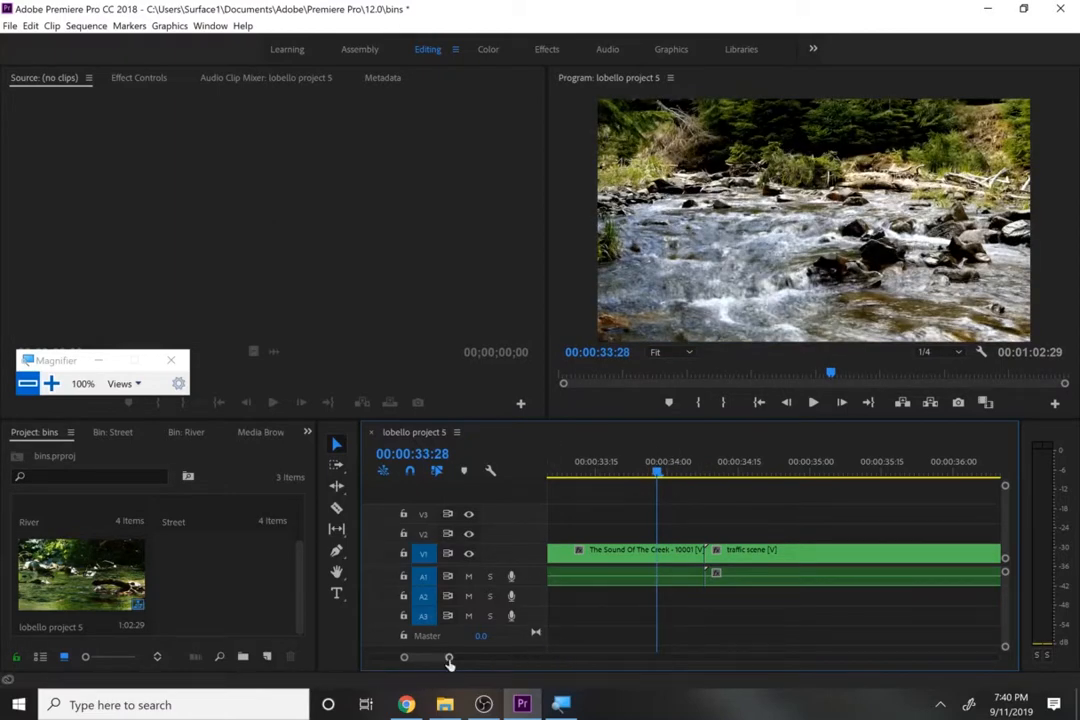
pyautogui.moveTo(449, 658); pyautogui.dragTo(564, 660)
pyautogui.moveTo(736, 470); pyautogui.dragTo(545, 509)
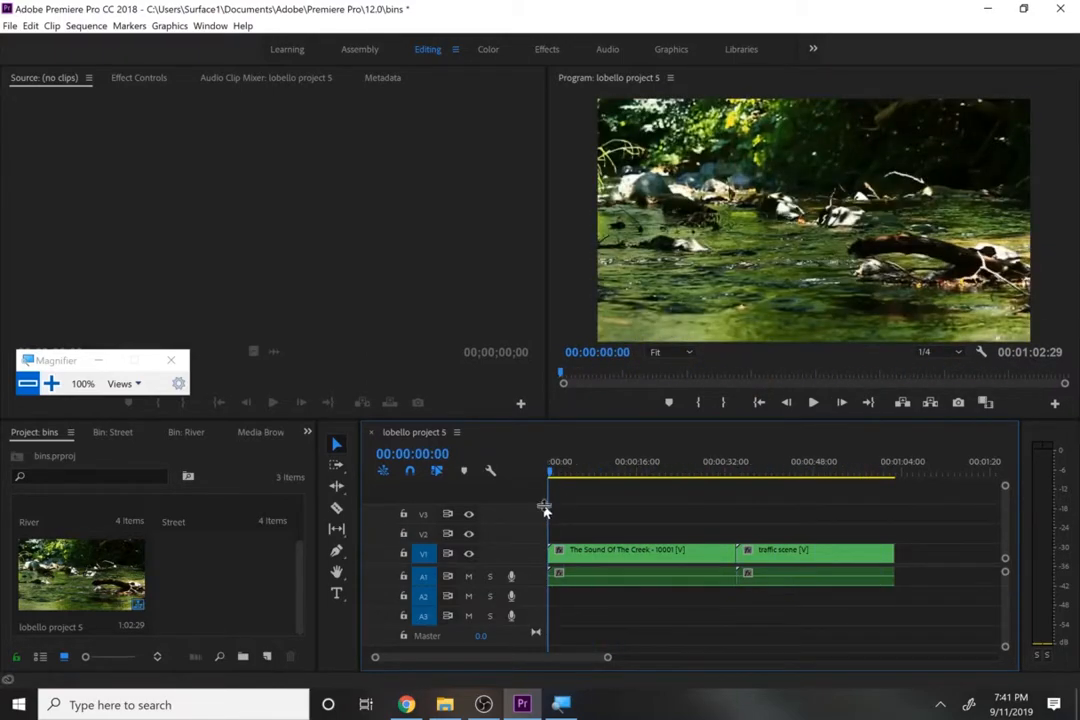
# - Create a title graphic over the early creek footage with the Type tool
pyautogui.moveTo(599, 535); pyautogui.dragTo(650, 540)
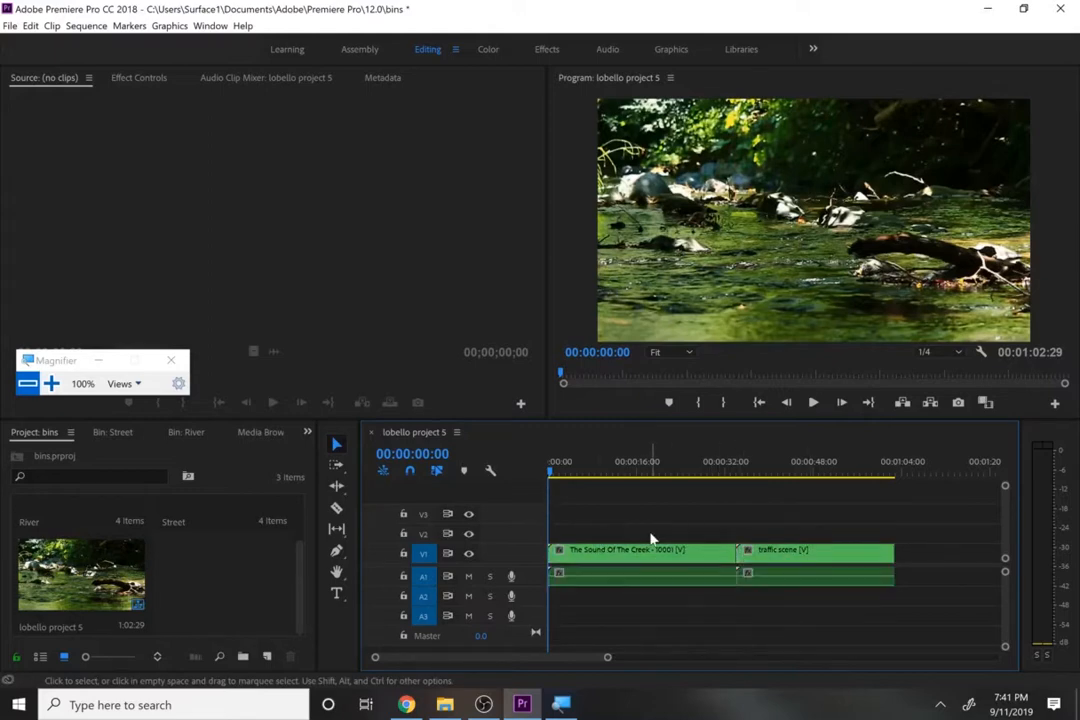
pyautogui.click(336, 593)
pyautogui.click(672, 272)
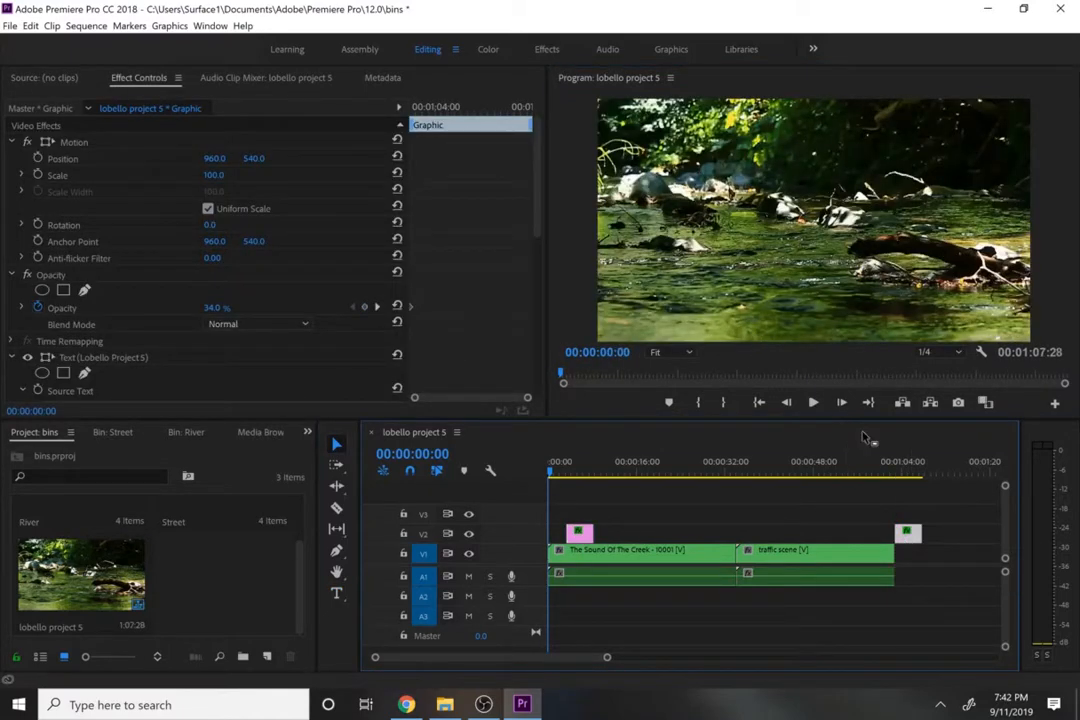
# - Replace the closing title's text with "EDITED BY" followed by the editor's name on a second line
pyautogui.click(917, 477)
pyautogui.press('t')
pyautogui.doubleClick(782, 302)
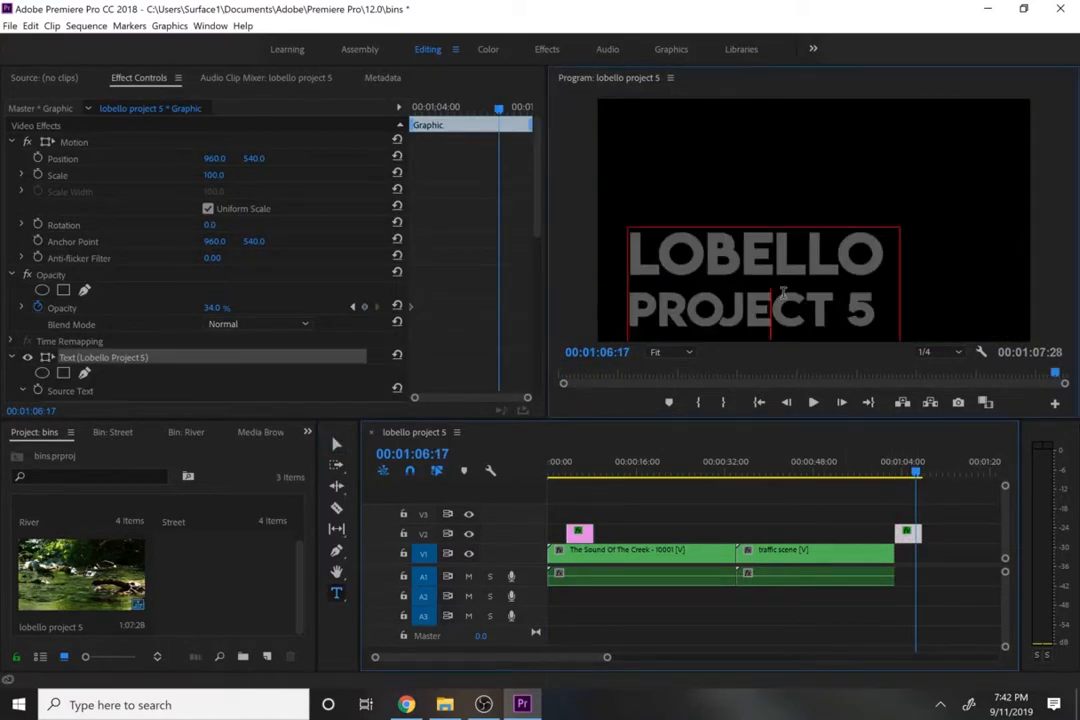
pyautogui.hotkey('ctrl', 'a')
pyautogui.write('EDITIN')
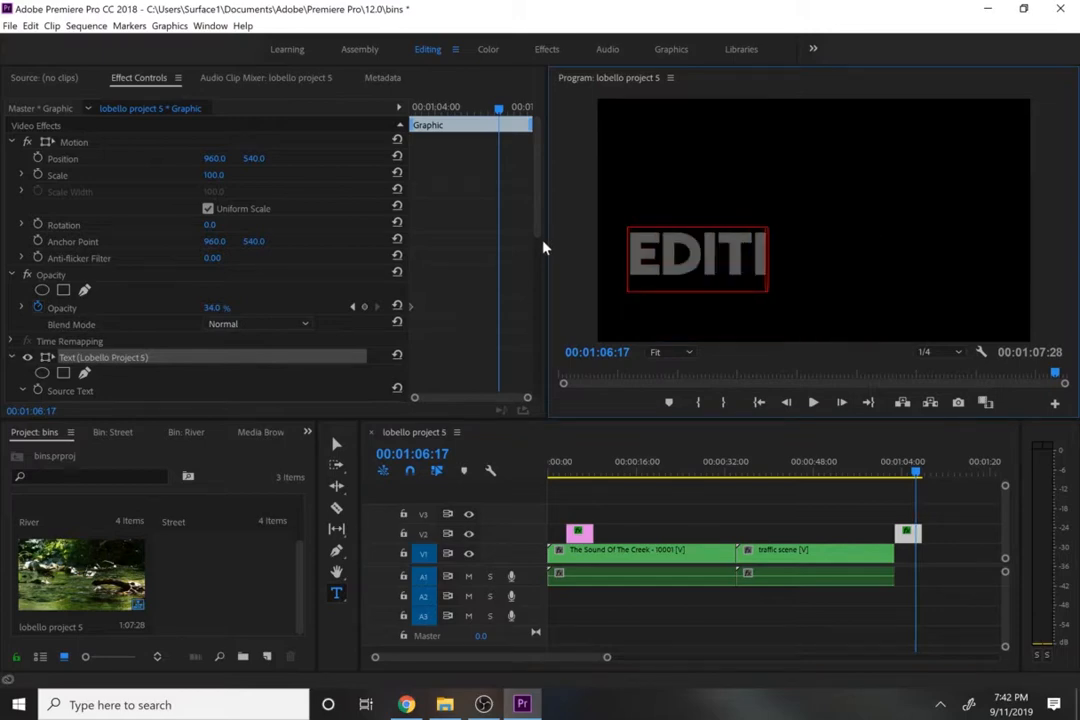
pyautogui.press('BackSpace')
pyautogui.press('BackSpace')
pyautogui.write('ED BY')
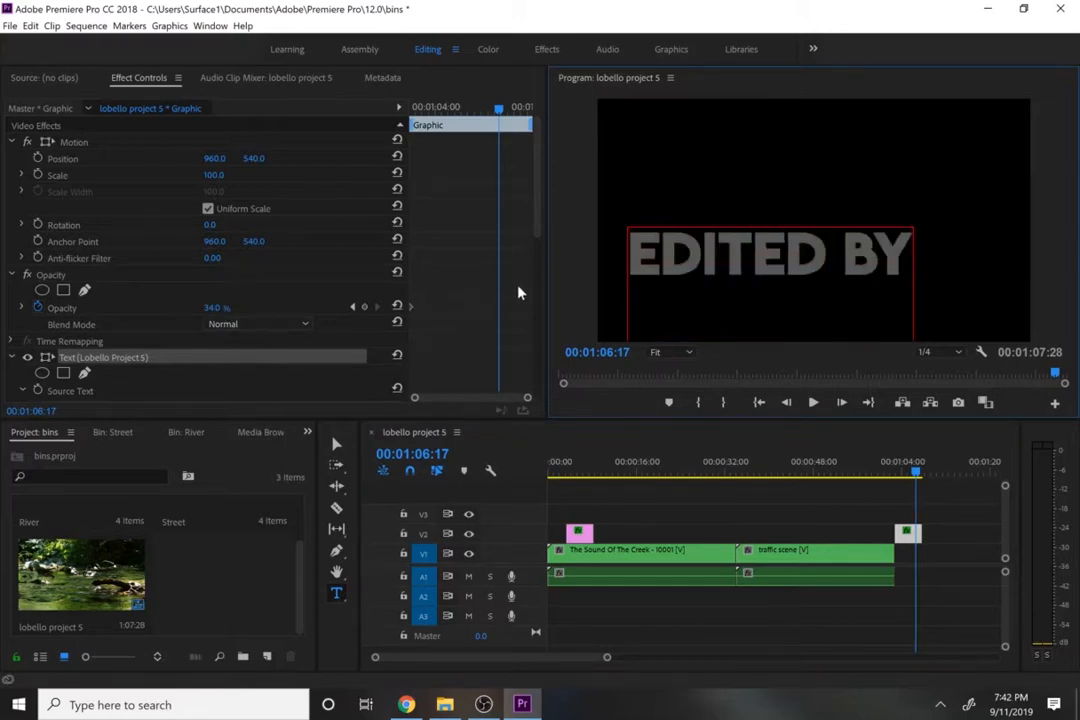
# - Set the closing title's opacity to 100% at 00:01:06:17 and its font size to 100
pyautogui.scroll(-5, 533, 272)
pyautogui.scroll(4, 535, 193)
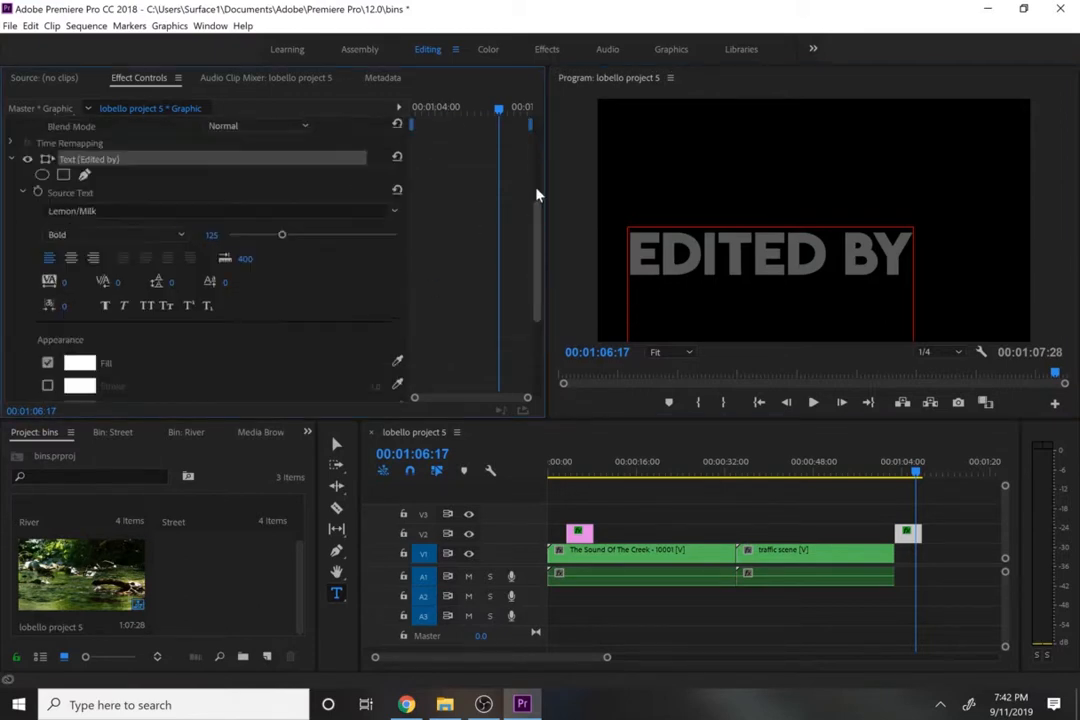
pyautogui.moveTo(221, 231); pyautogui.dragTo(300, 231)
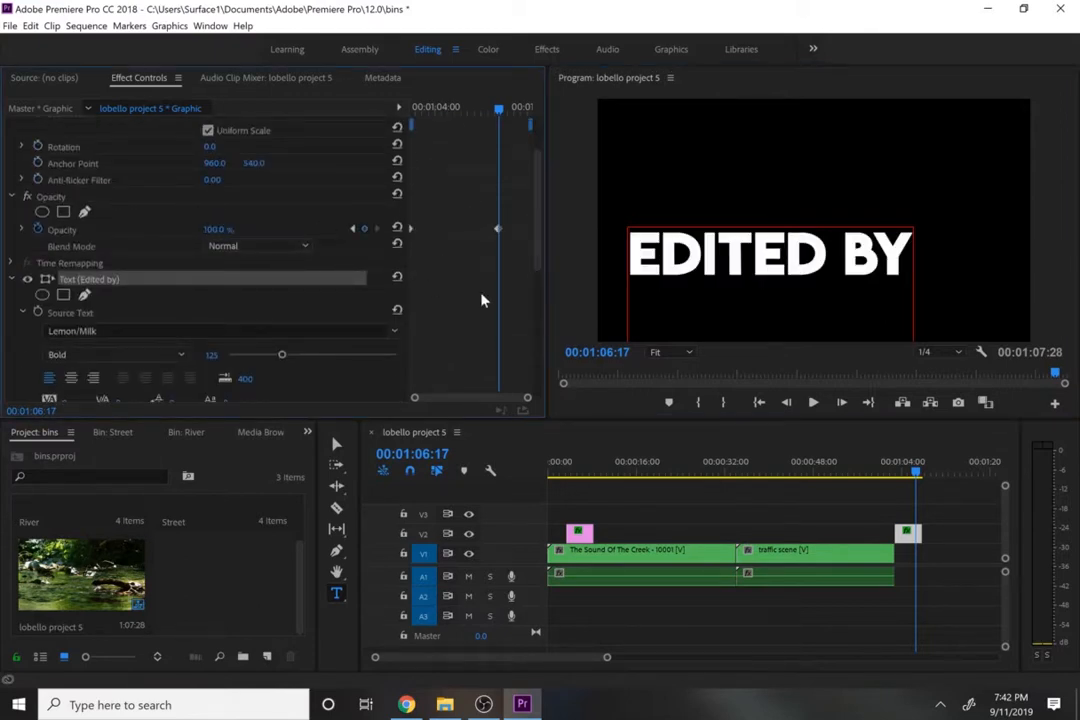
pyautogui.moveTo(535, 234); pyautogui.dragTo(536, 318)
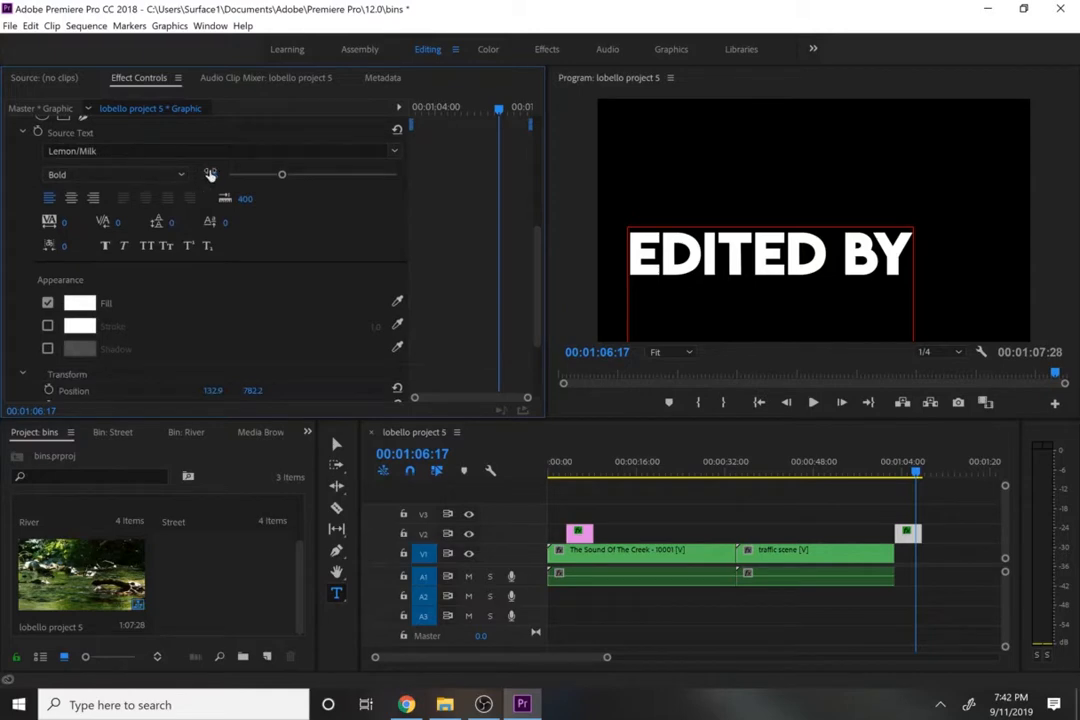
pyautogui.moveTo(210, 175); pyautogui.dragTo(207, 175)
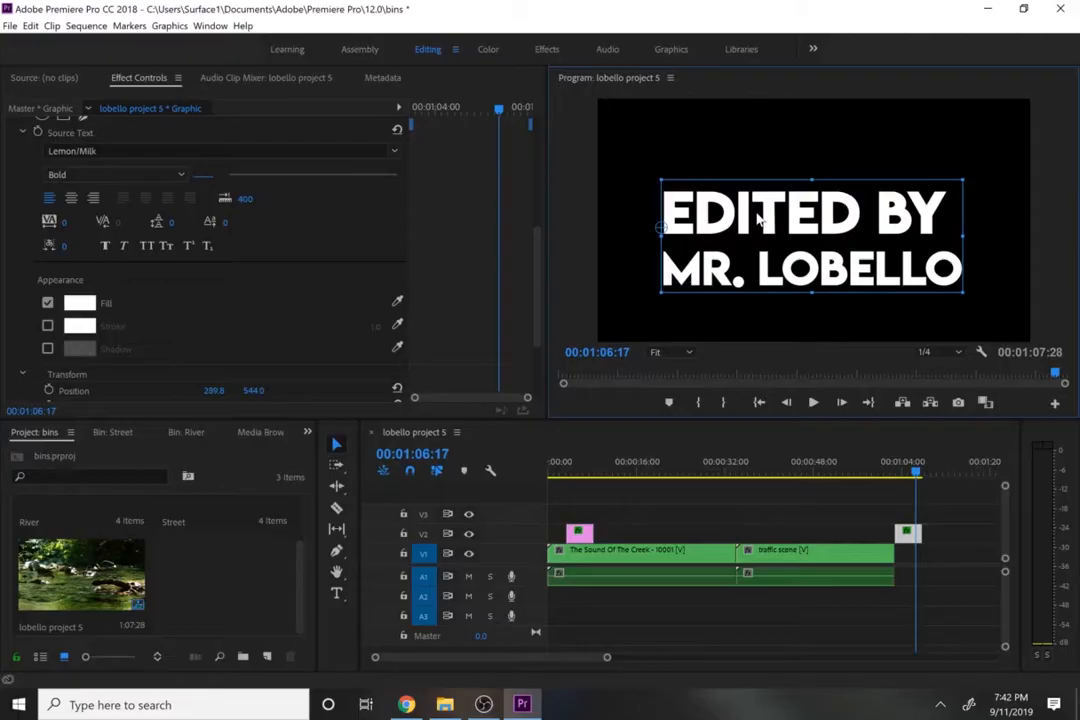
# - Scrub through the combined timeline to review the nested traffic and river sections
pyautogui.moveTo(660, 470); pyautogui.dragTo(755, 475)
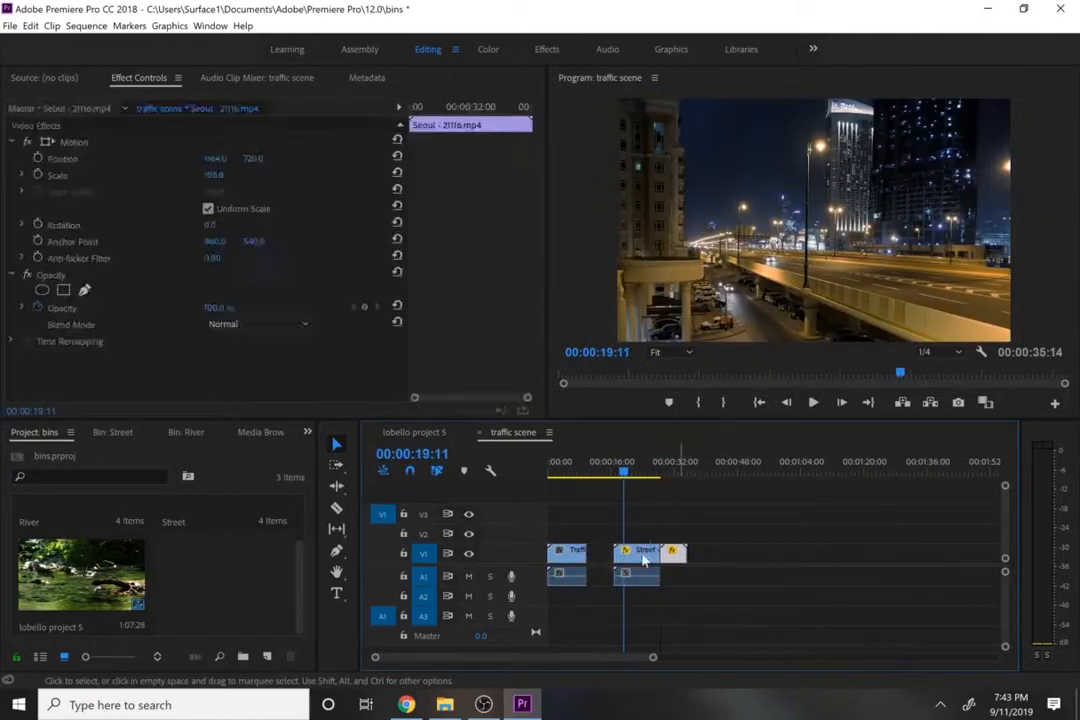
pyautogui.rightClick(645, 562)
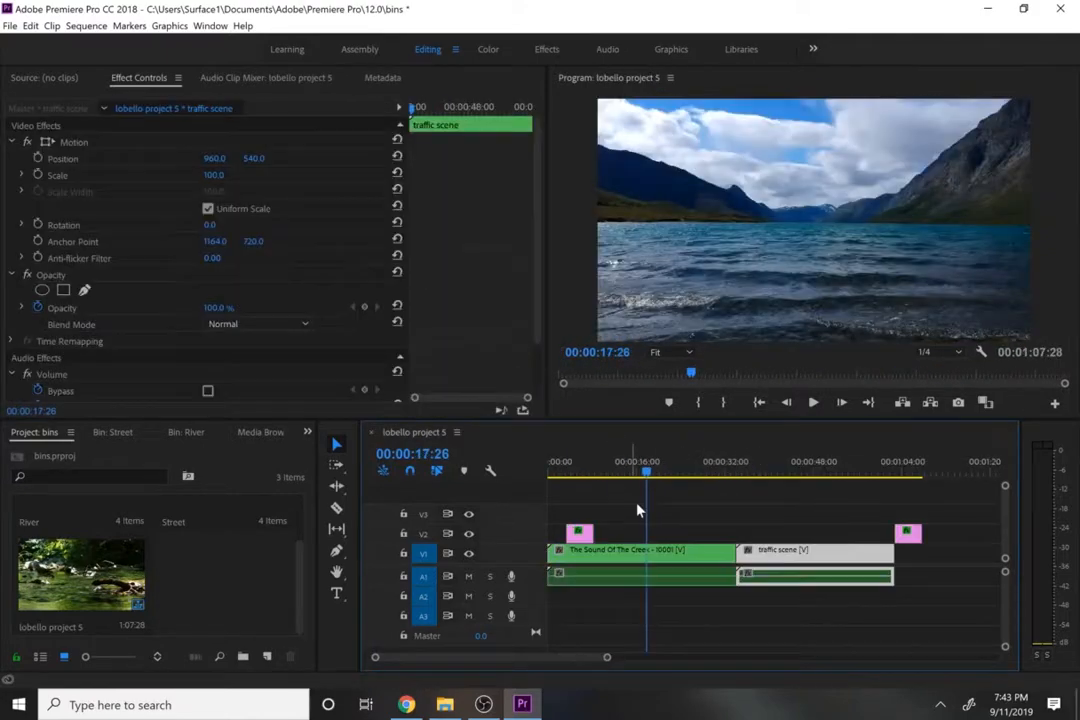
pyautogui.click(770, 478)
pyautogui.click(713, 525)
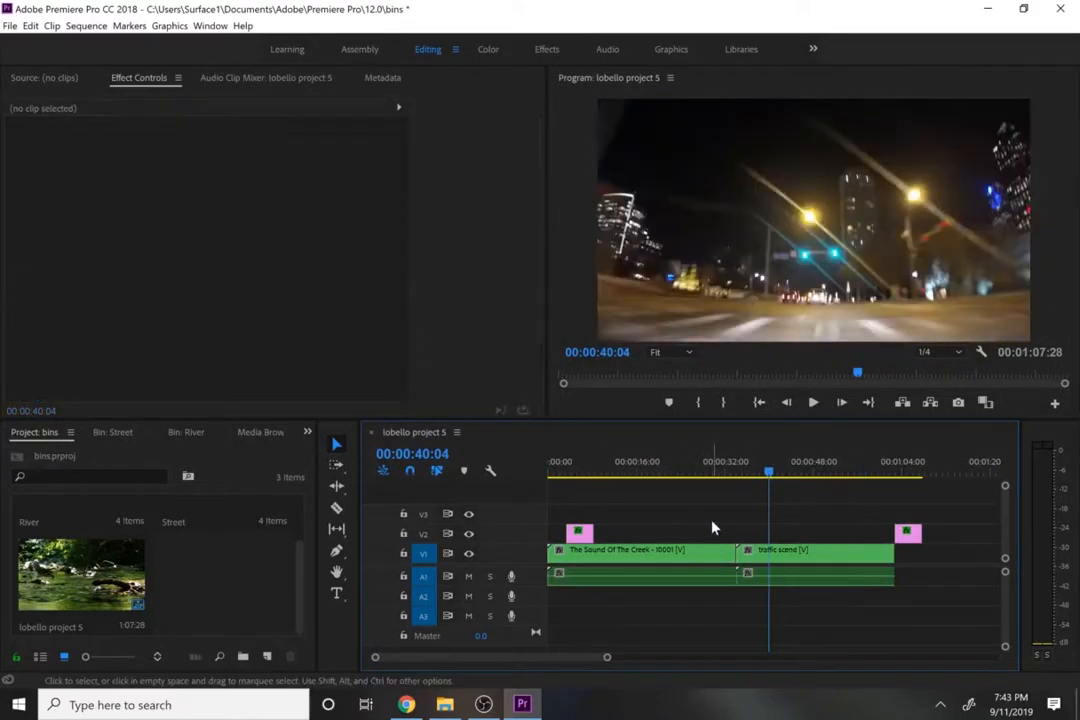
pyautogui.press('Home')
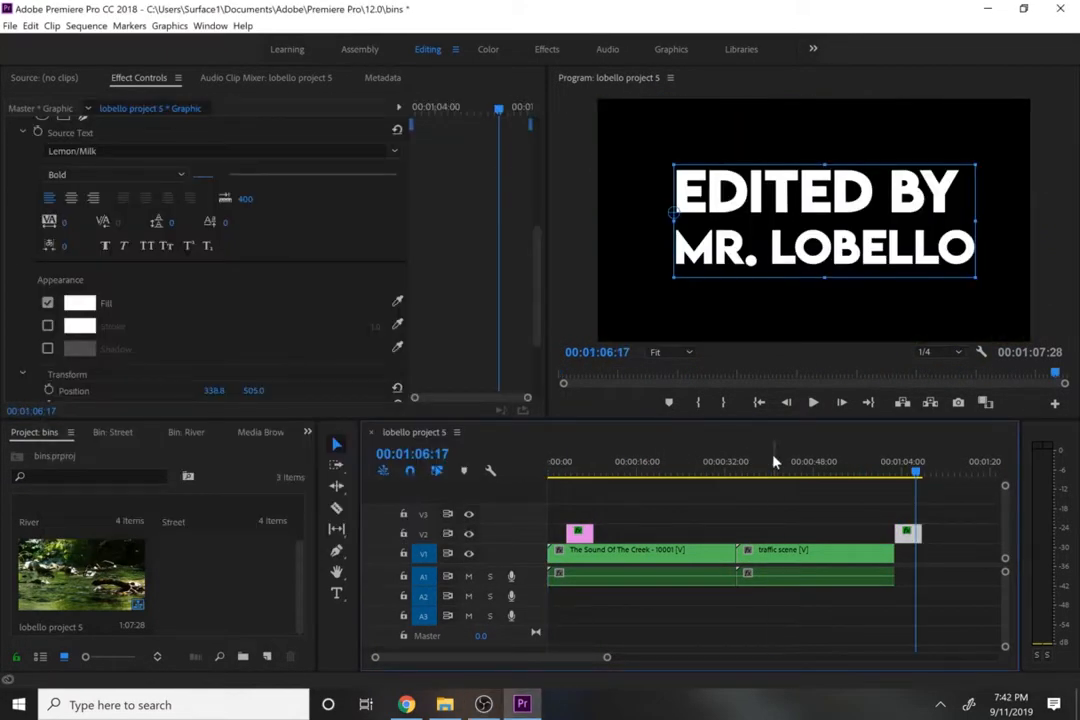
pyautogui.moveTo(775, 461); pyautogui.dragTo(646, 479)
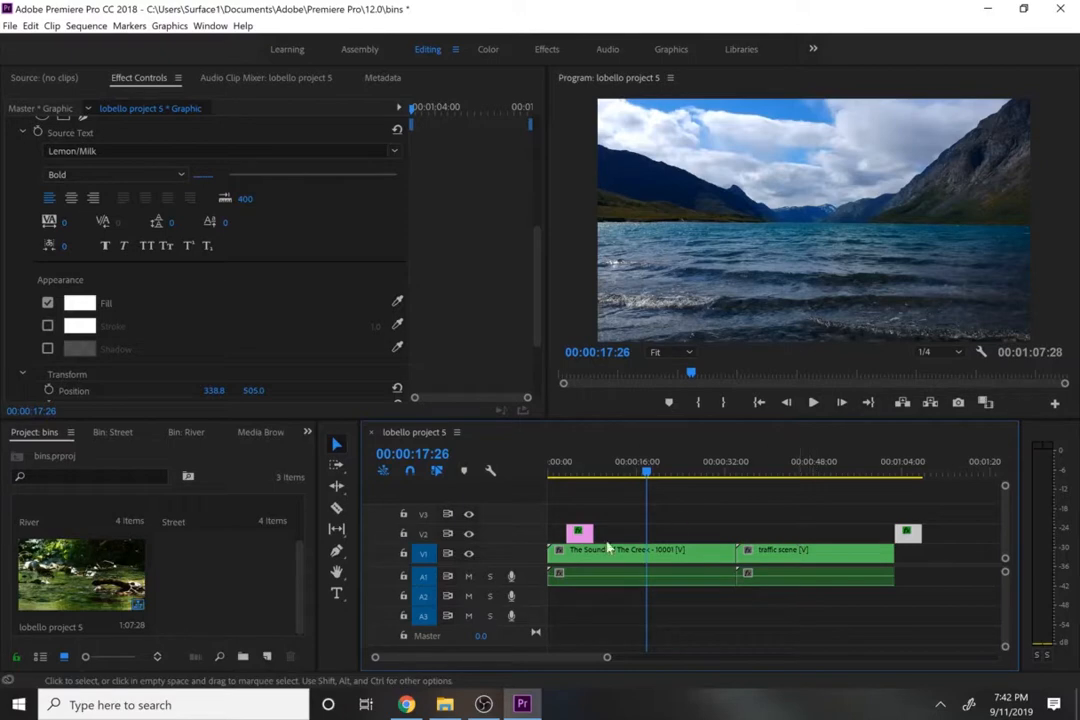
# - Open the nested The Sound Of The Creek - 10001 sequence, scrub through its river clips, and close it
pyautogui.doubleClick(718, 566)
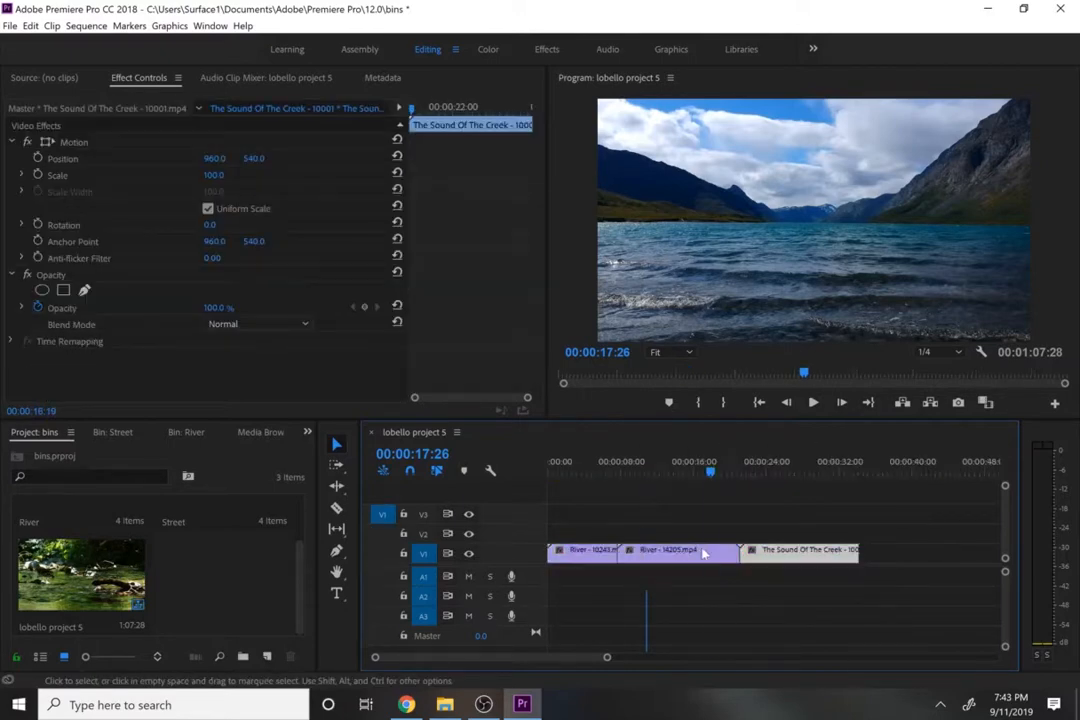
pyautogui.moveTo(668, 487); pyautogui.dragTo(598, 503)
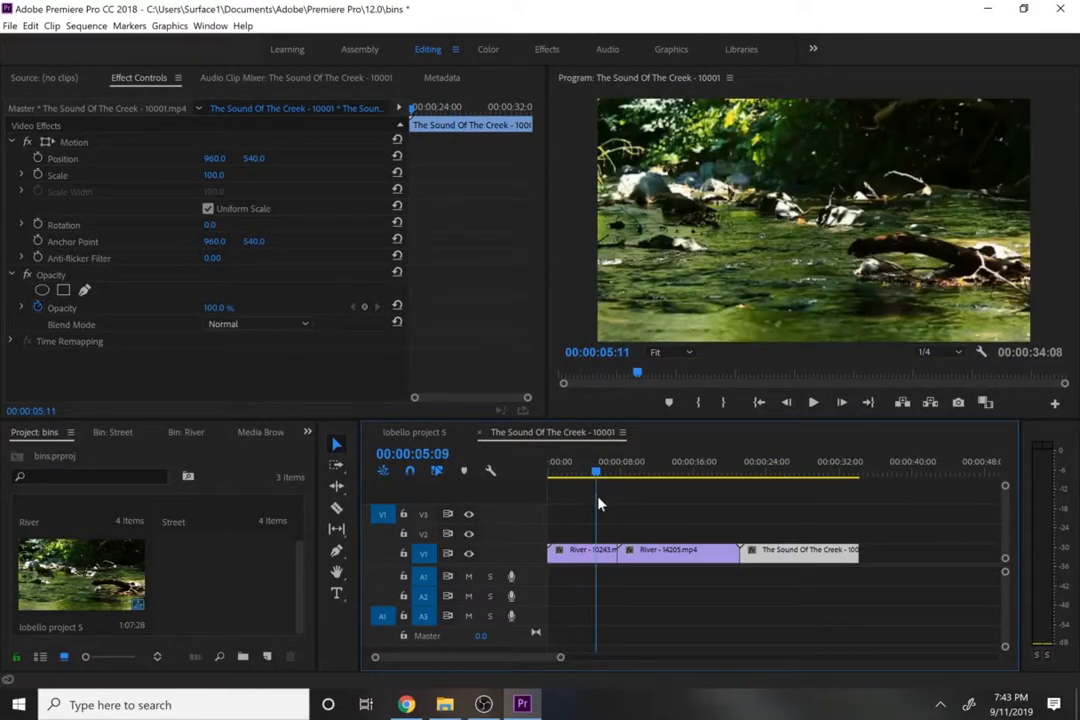
pyautogui.click(479, 432)
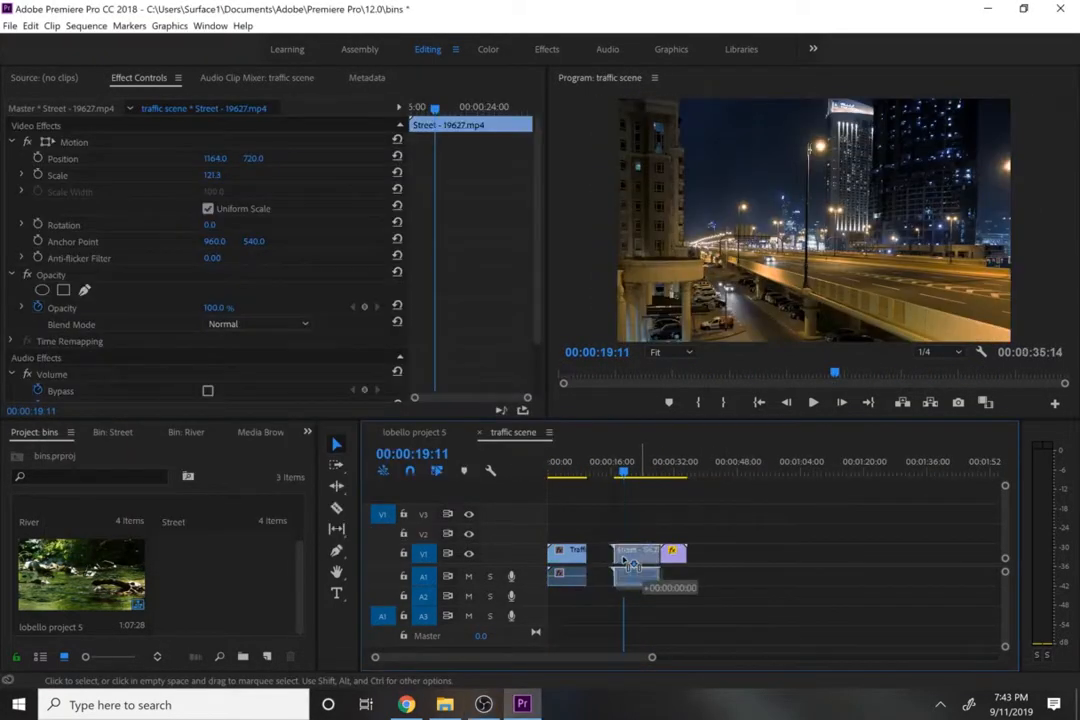
# - In the traffic scene sequence, move the Street clip against the first traffic clip, ripple delete the gap after it, and close the sequence
pyautogui.moveTo(623, 561); pyautogui.dragTo(597, 561)
pyautogui.rightClick(658, 552)
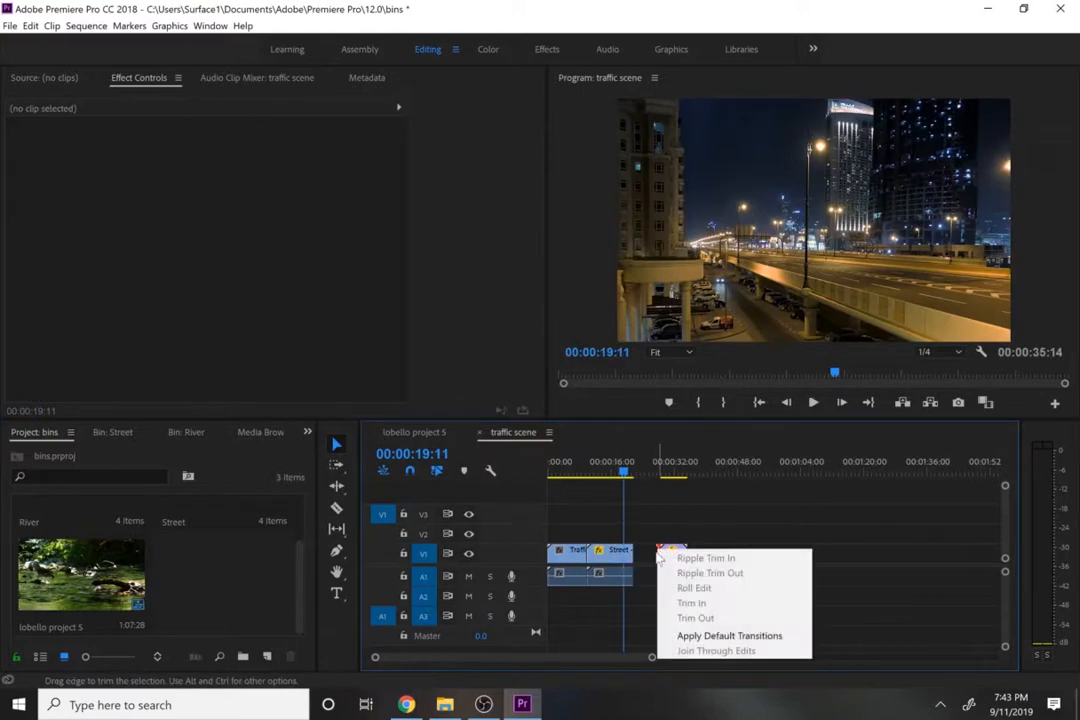
pyautogui.click(652, 553)
pyautogui.rightClick(655, 554)
pyautogui.rightClick(646, 563)
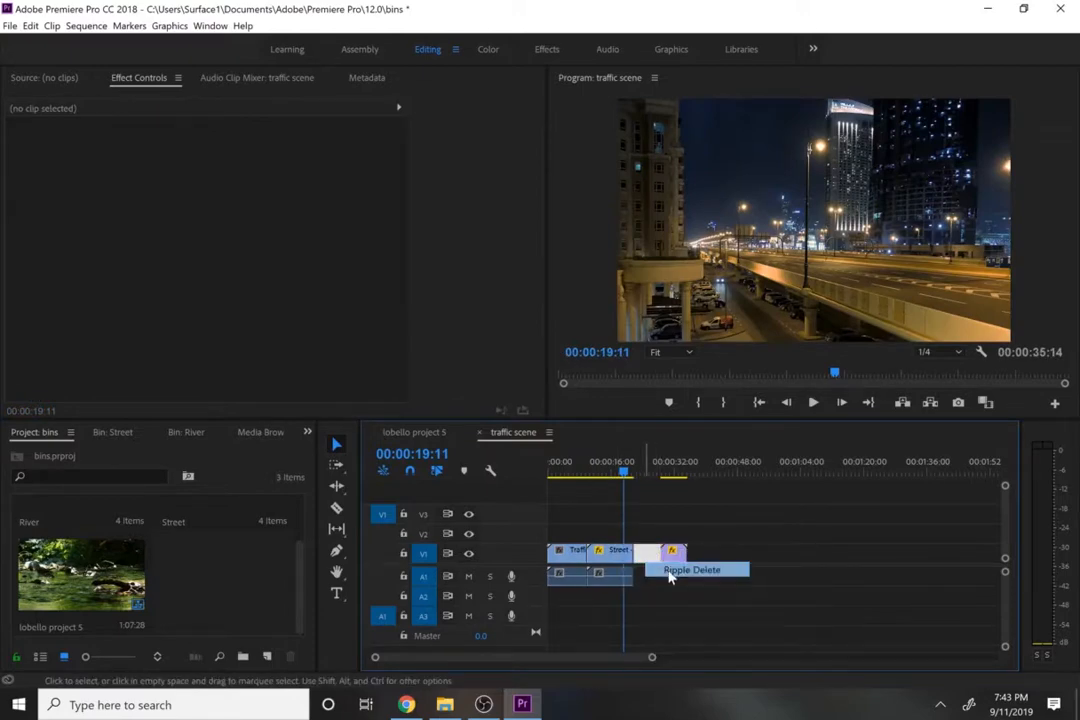
pyautogui.click(671, 573)
pyautogui.moveTo(601, 469)
pyautogui.mouseDown()
pyautogui.moveTo(619, 466)
pyautogui.moveTo(588, 466)
pyautogui.moveTo(610, 466)
pyautogui.mouseUp()
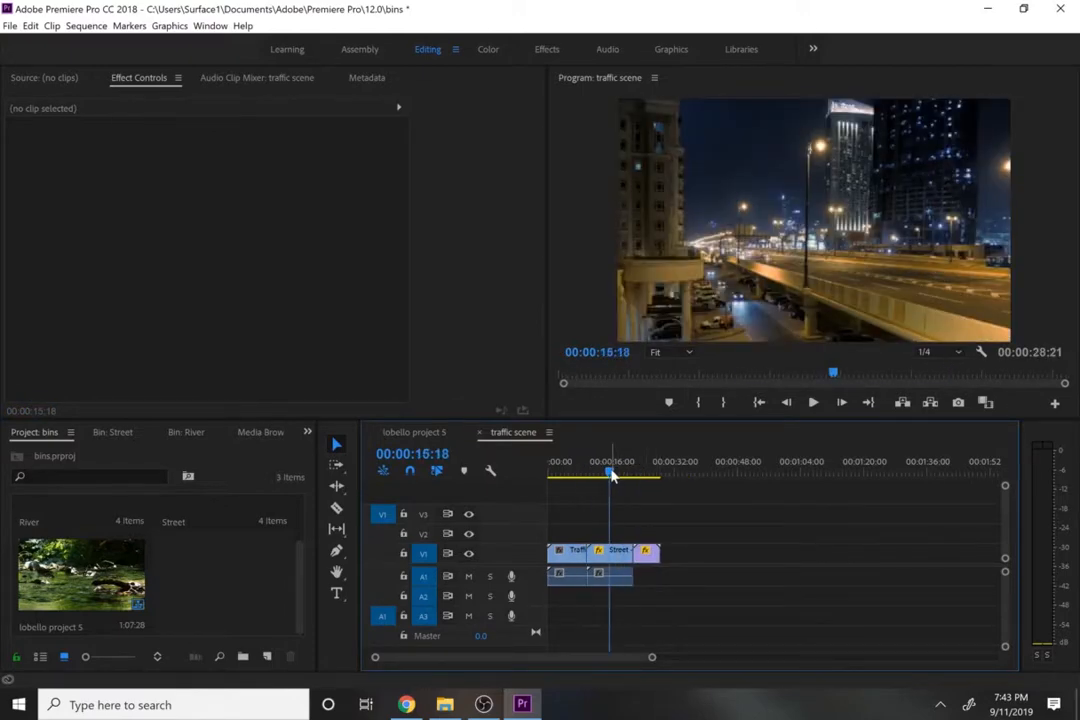
pyautogui.click(480, 433)
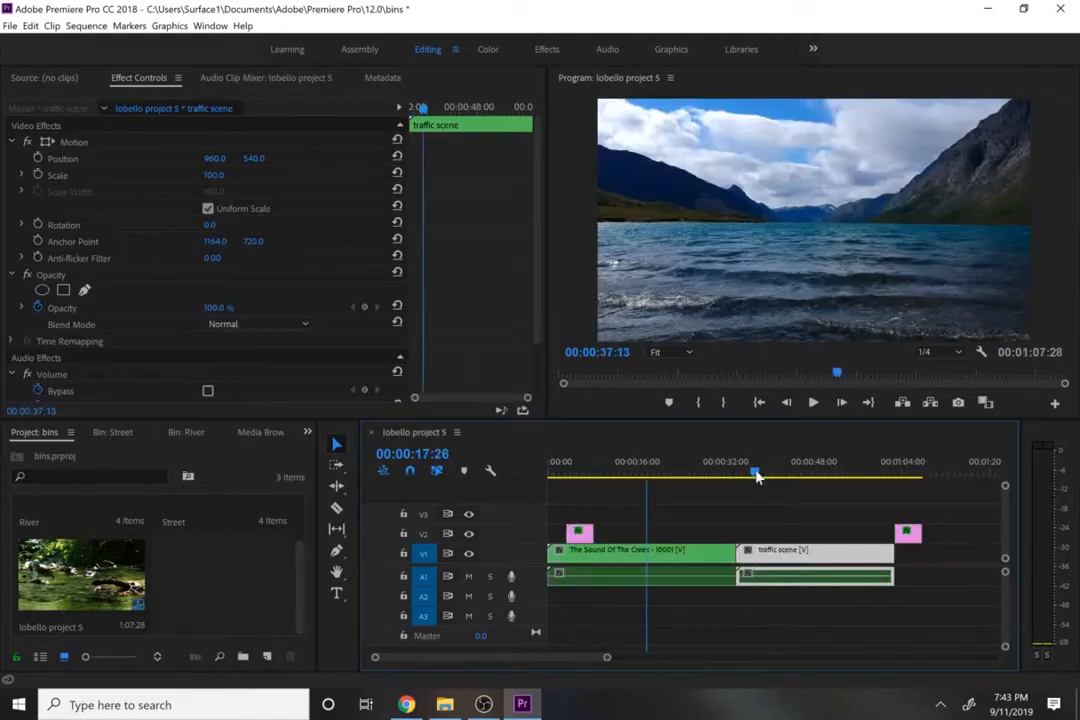
# - Scrub the combined timeline to check the updated traffic scene, and return the playhead to 00:00:00:00
pyautogui.moveTo(757, 478)
pyautogui.mouseDown()
pyautogui.moveTo(866, 490)
pyautogui.moveTo(771, 482)
pyautogui.mouseUp()
pyautogui.click(713, 527)
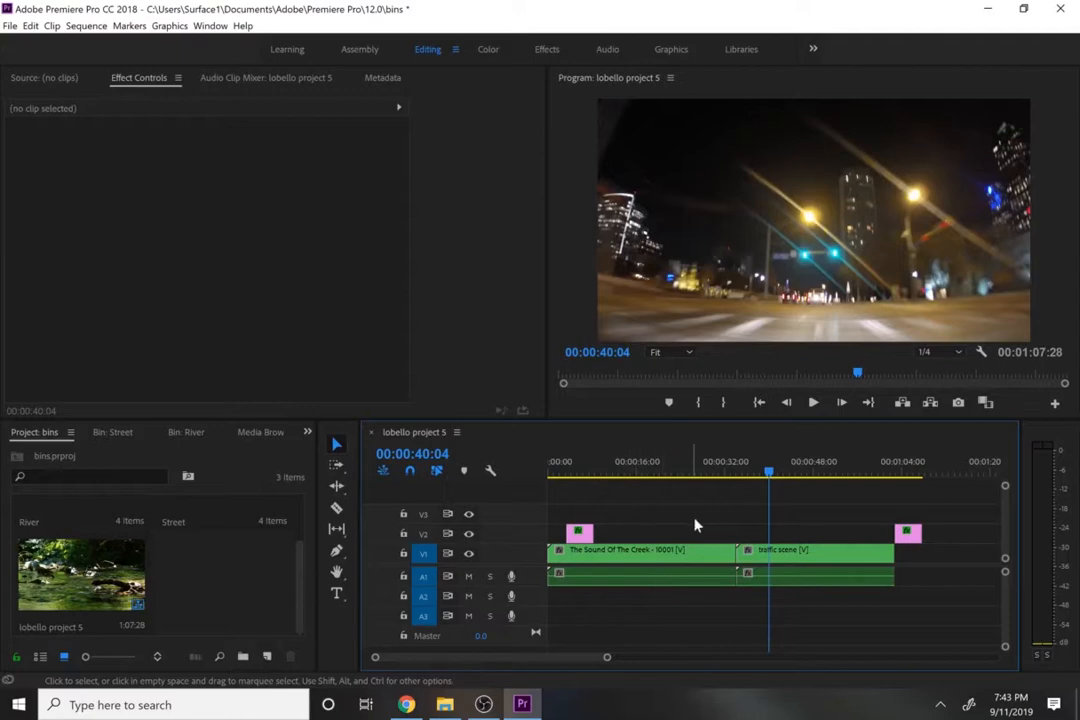
pyautogui.moveTo(595, 468); pyautogui.dragTo(527, 470)
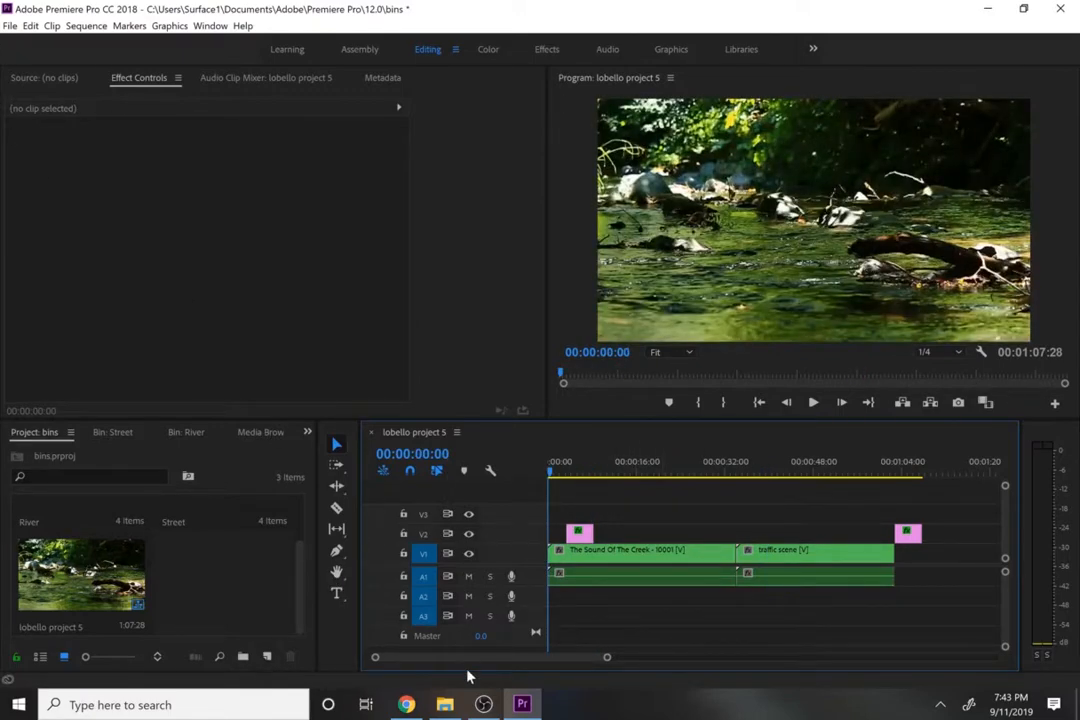
pyautogui.click(483, 705)
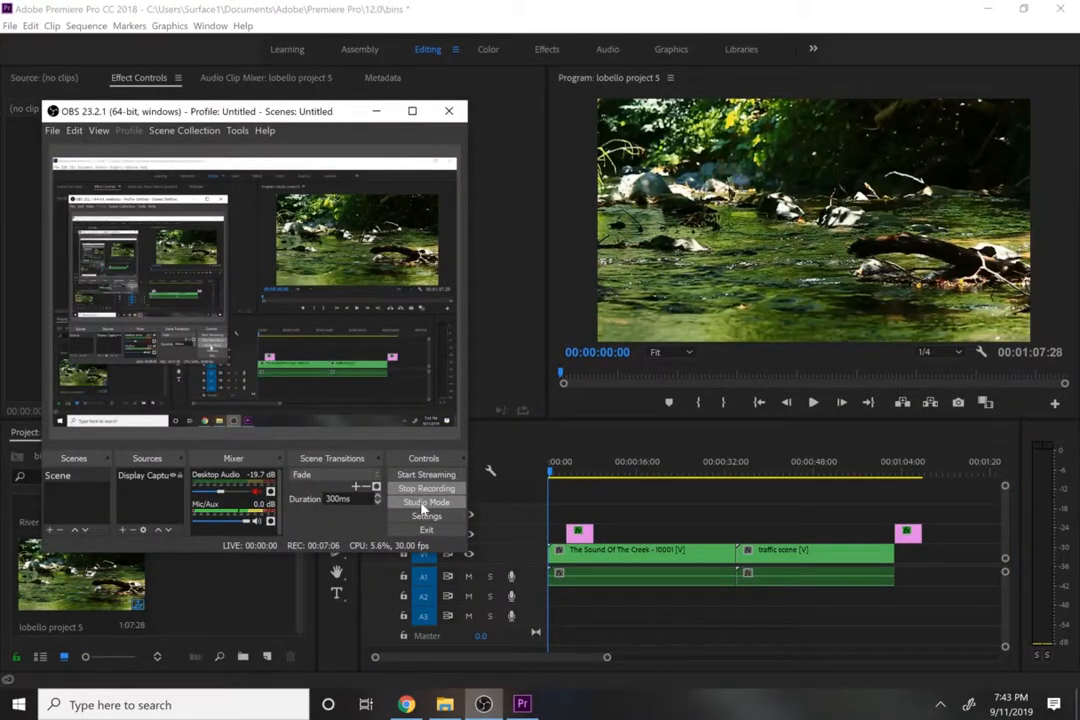